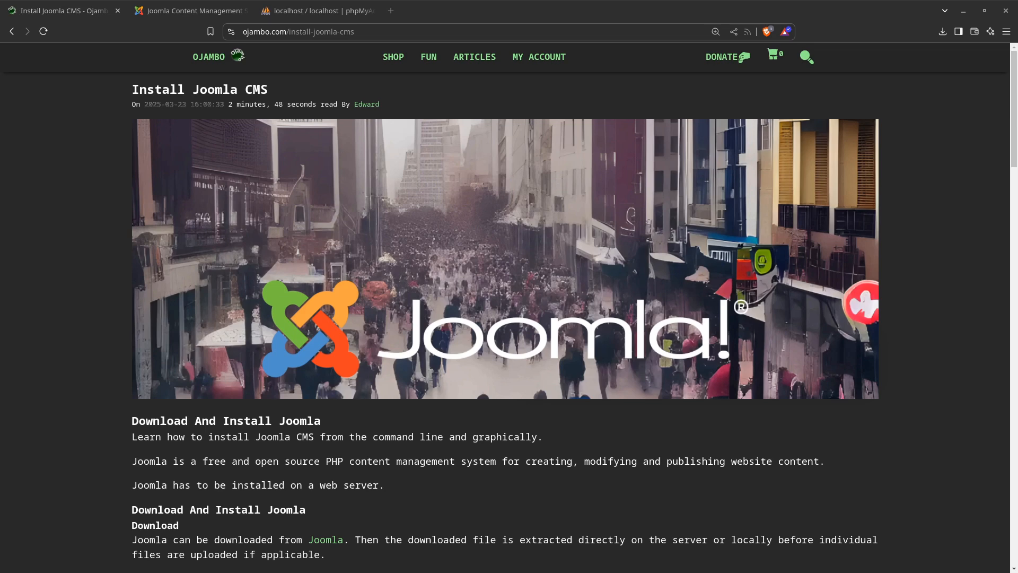
Read the Install Joomla CMS article's sections on downloading, HTTP server and database requirements
scroll(96, 401, down, 3)
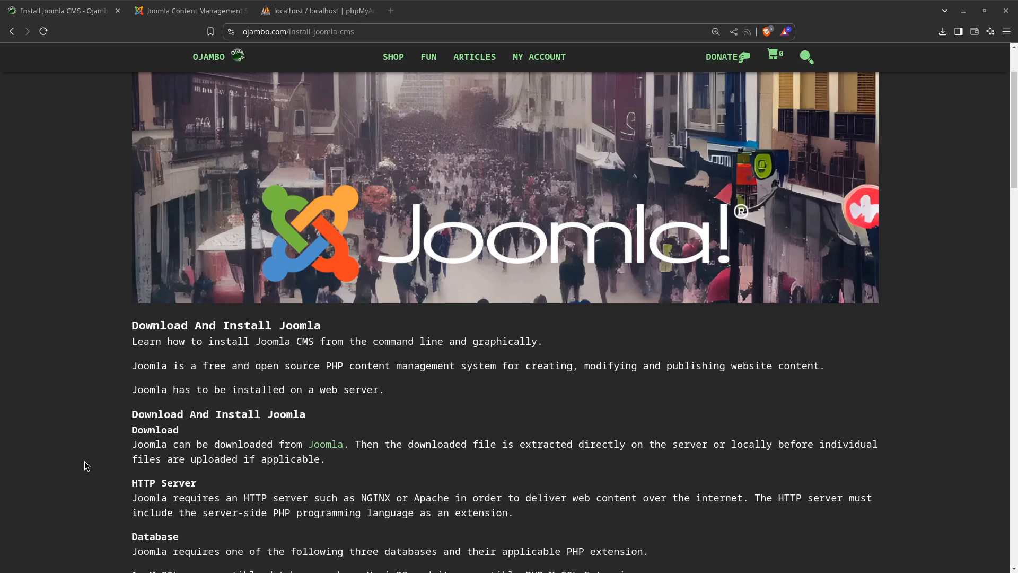
scroll(85, 464, down, 2)
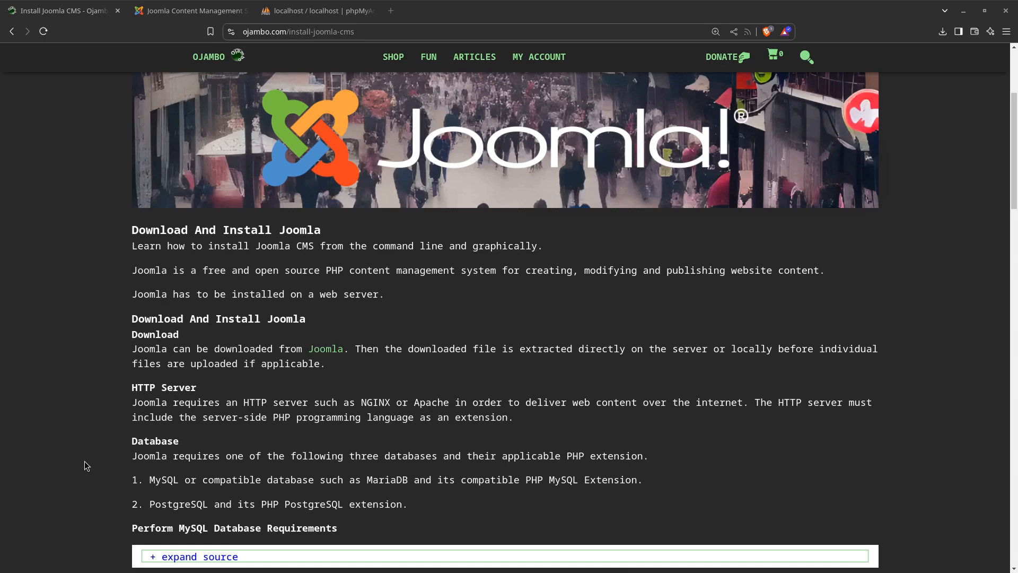
scroll(84, 463, down, 3)
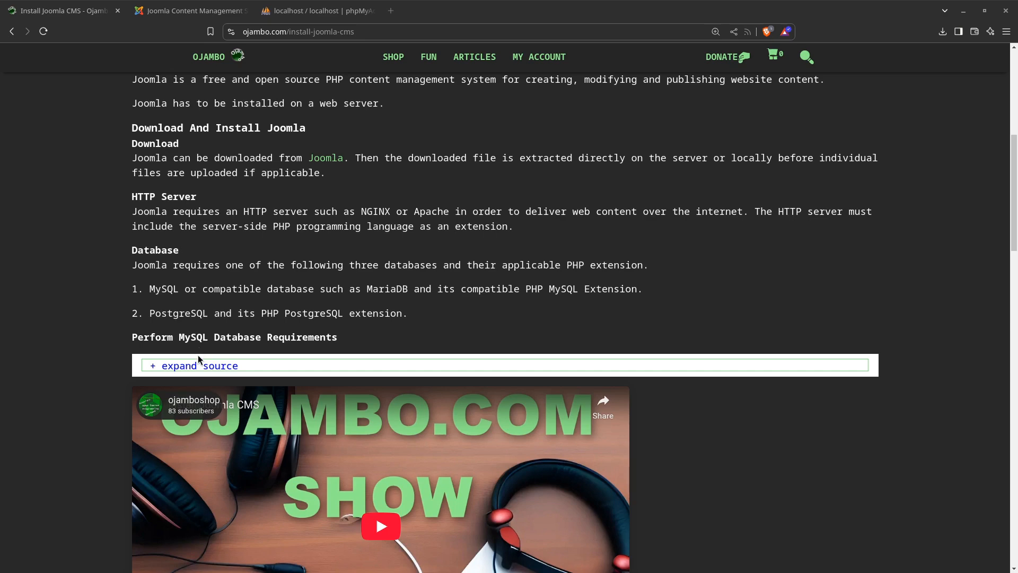
scroll(198, 356, down, 3)
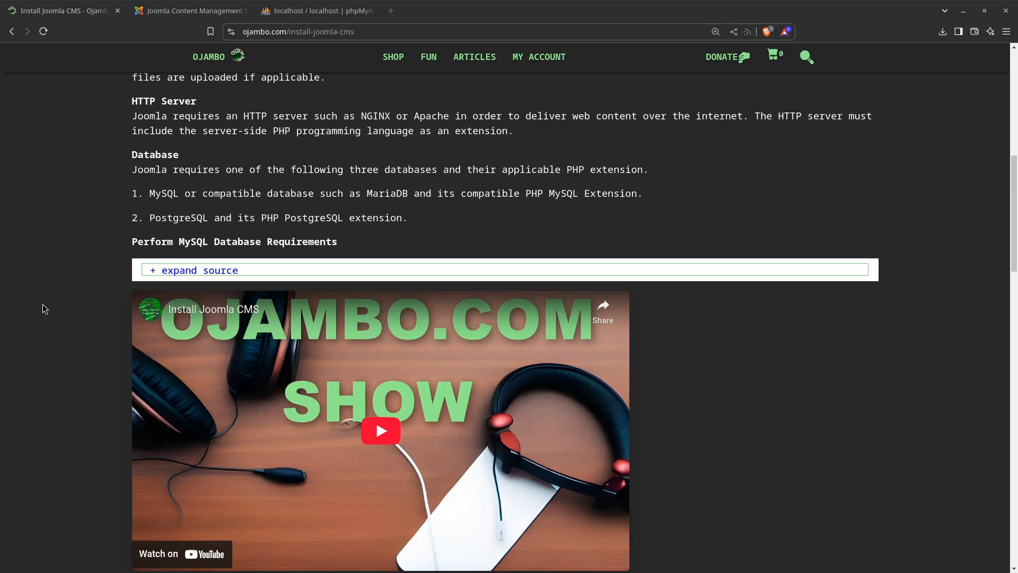
scroll(43, 305, up, 7)
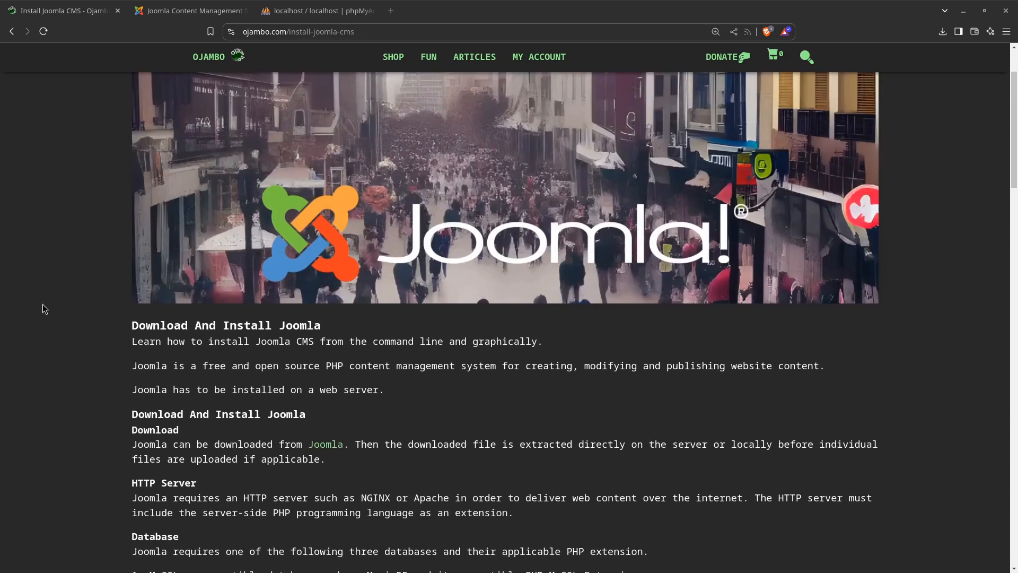
scroll(43, 305, up, 2)
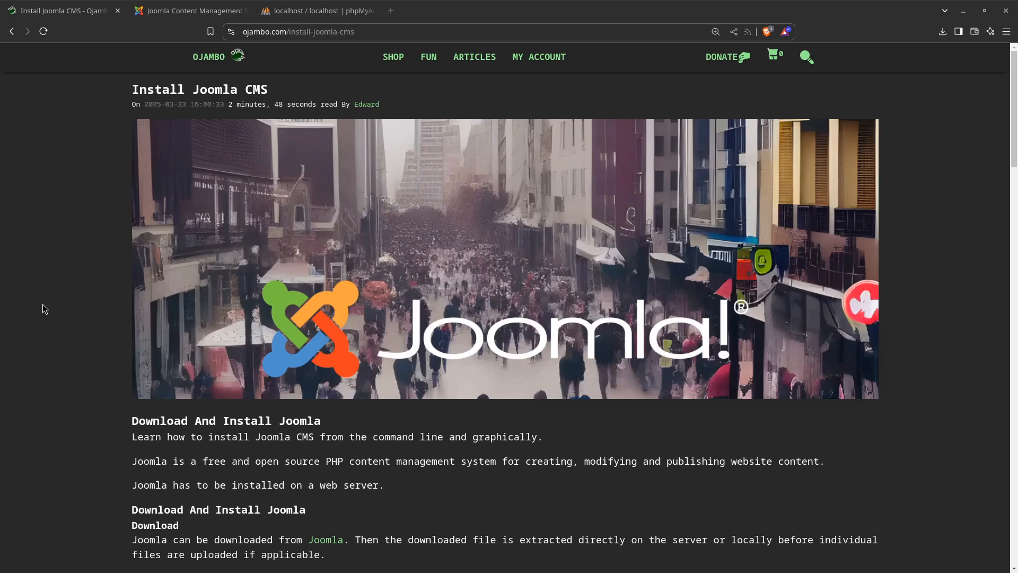
Switch to the Joomla website and review the benefits listed on its Benefits & Features page
click(168, 15)
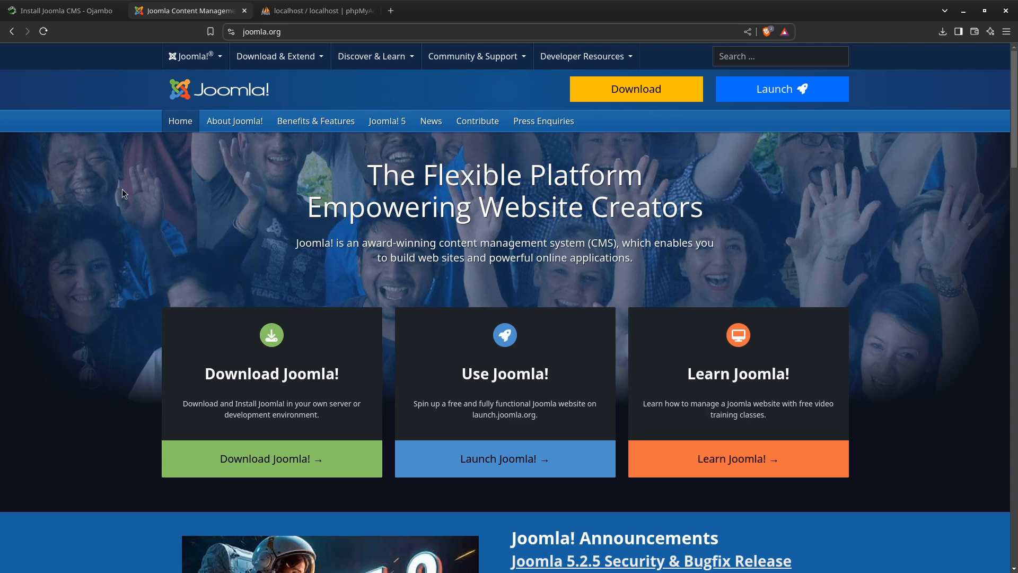
click(66, 11)
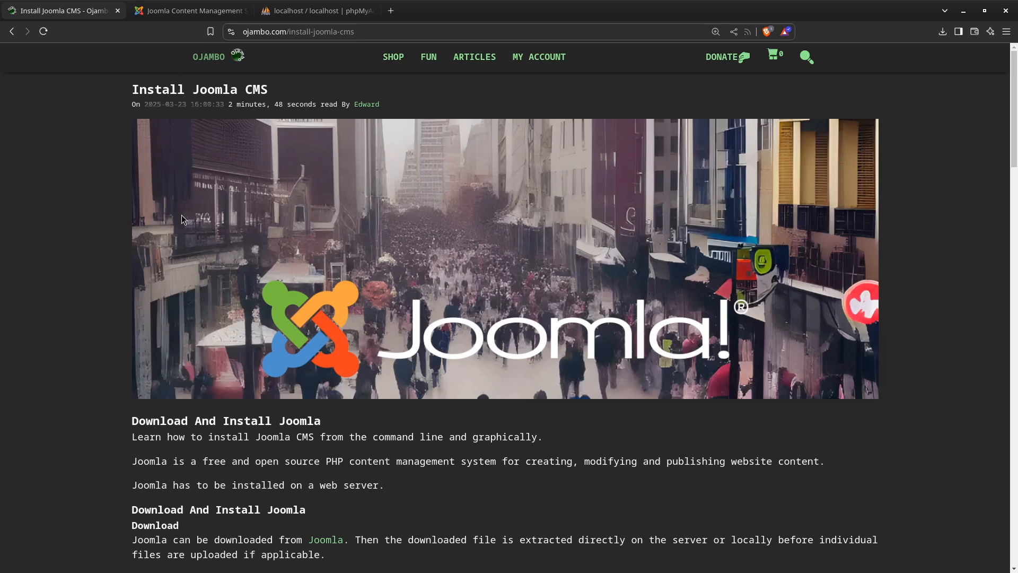
click(194, 10)
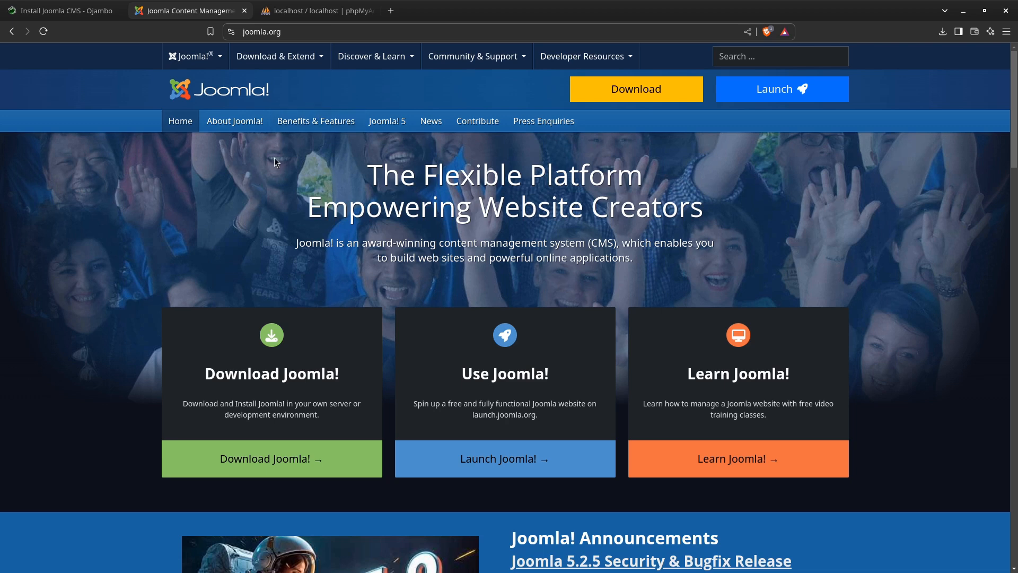
click(314, 128)
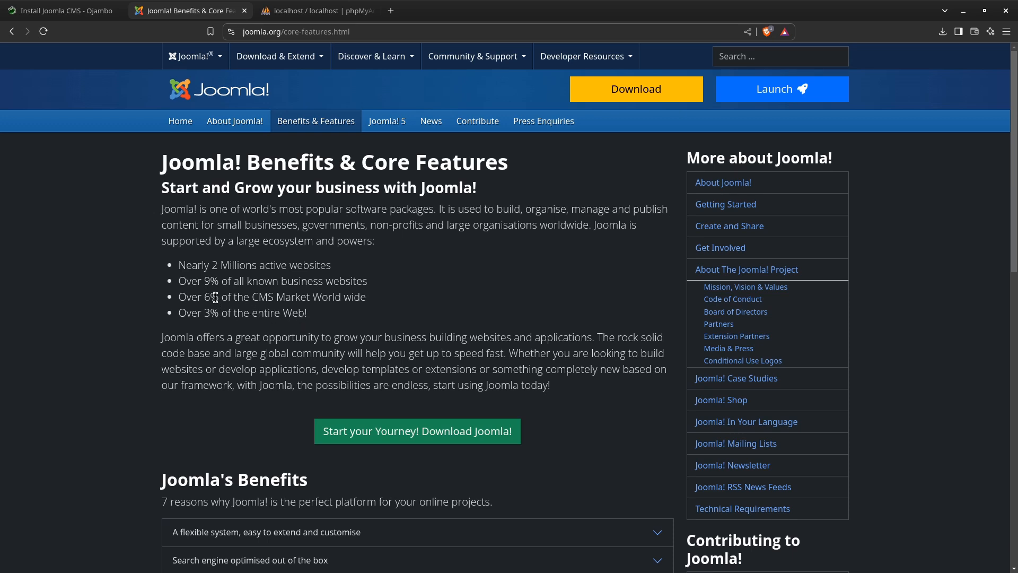
scroll(152, 332, down, 1)
scroll(152, 332, down, 3)
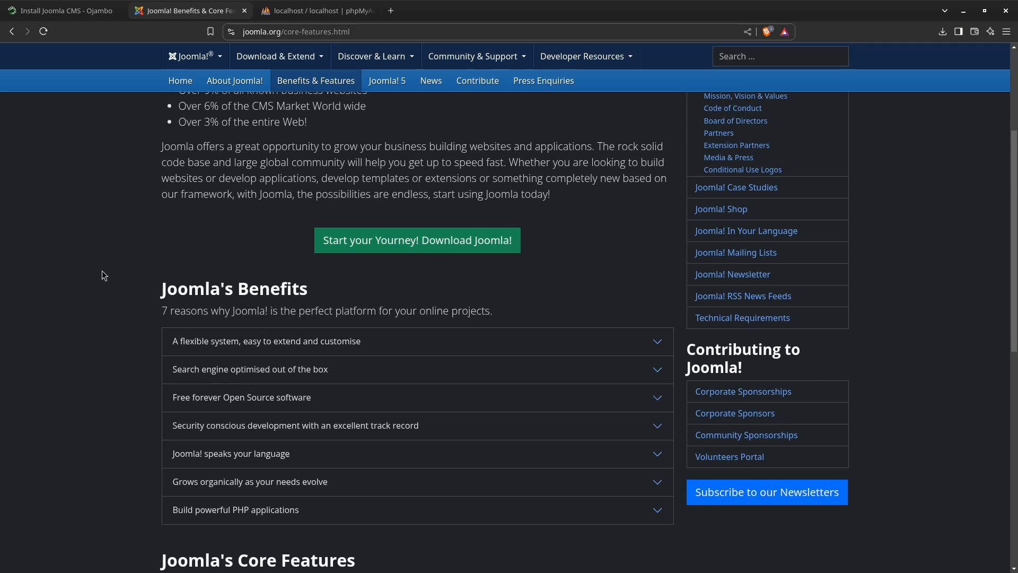
scroll(100, 312, up, 4)
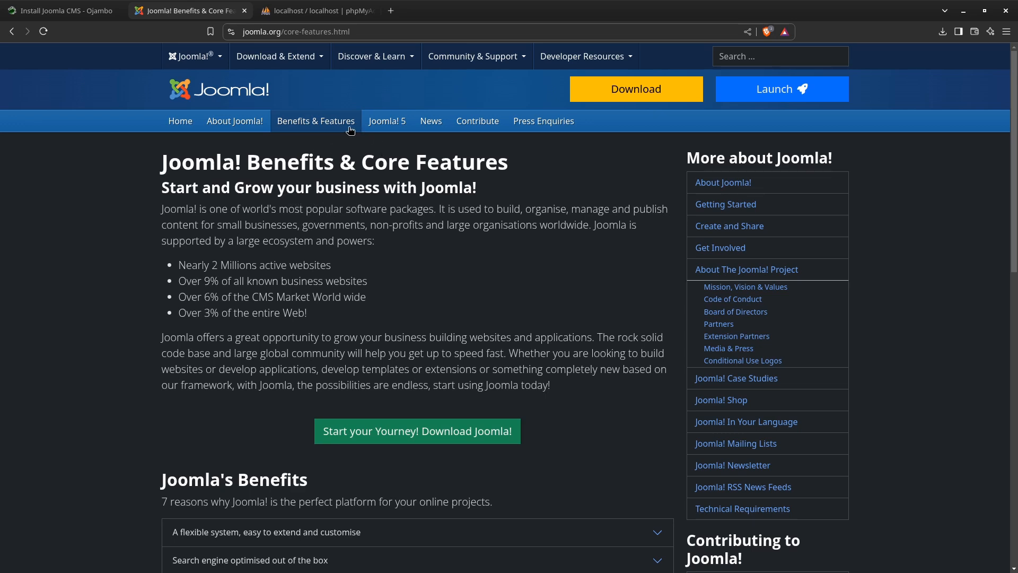
Open the Joomla 5 page and read its introduction to the content management system
click(381, 127)
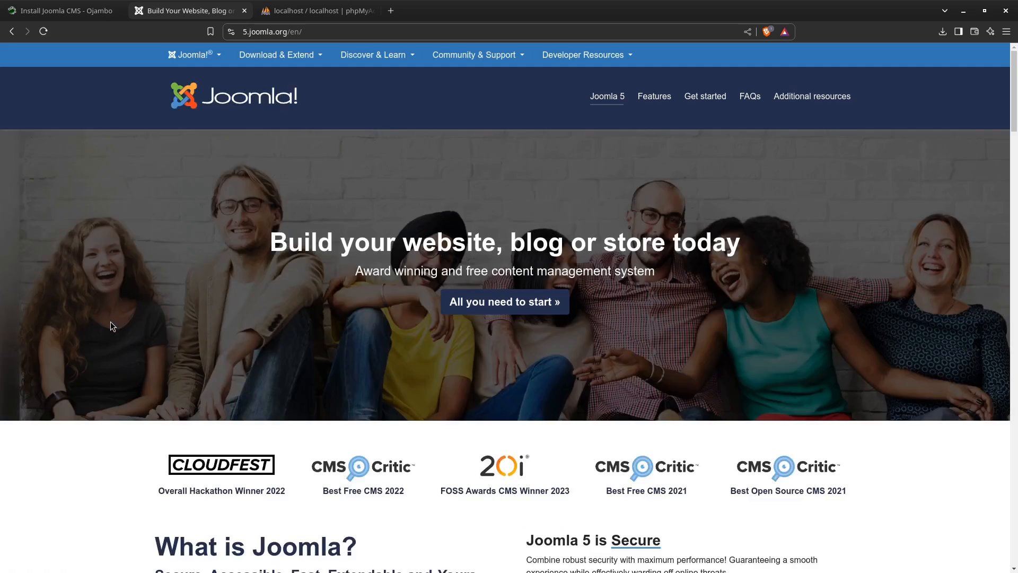
scroll(427, 450, down, 5)
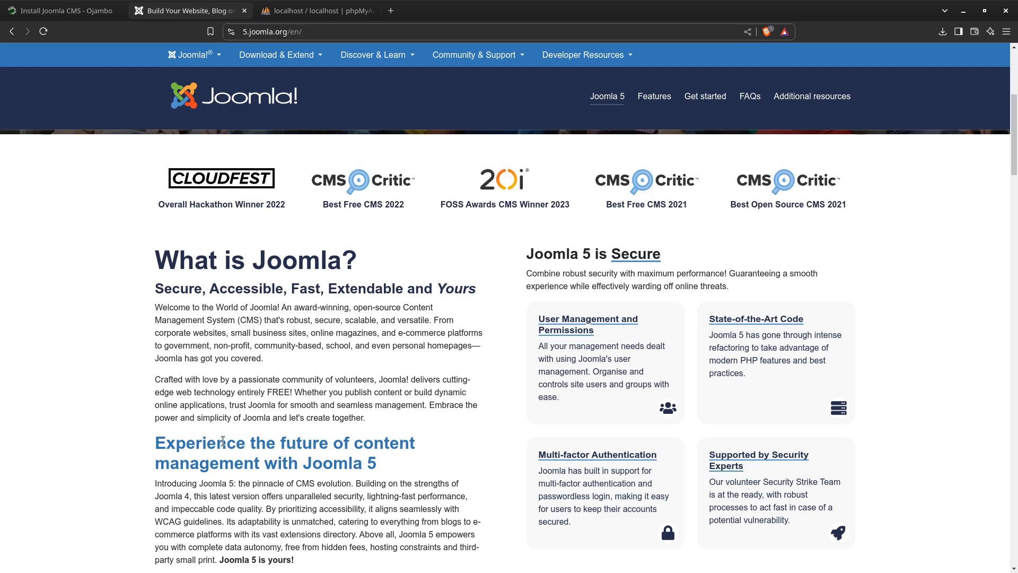
scroll(331, 335, up, 5)
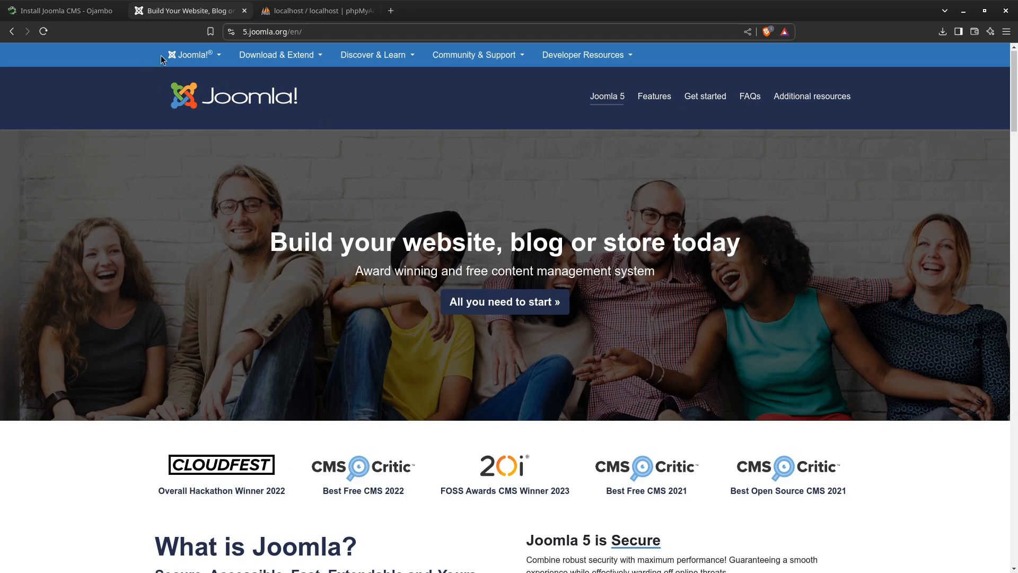
Open the Joomla Extensions Directory and look through all of its extension categories
click(290, 55)
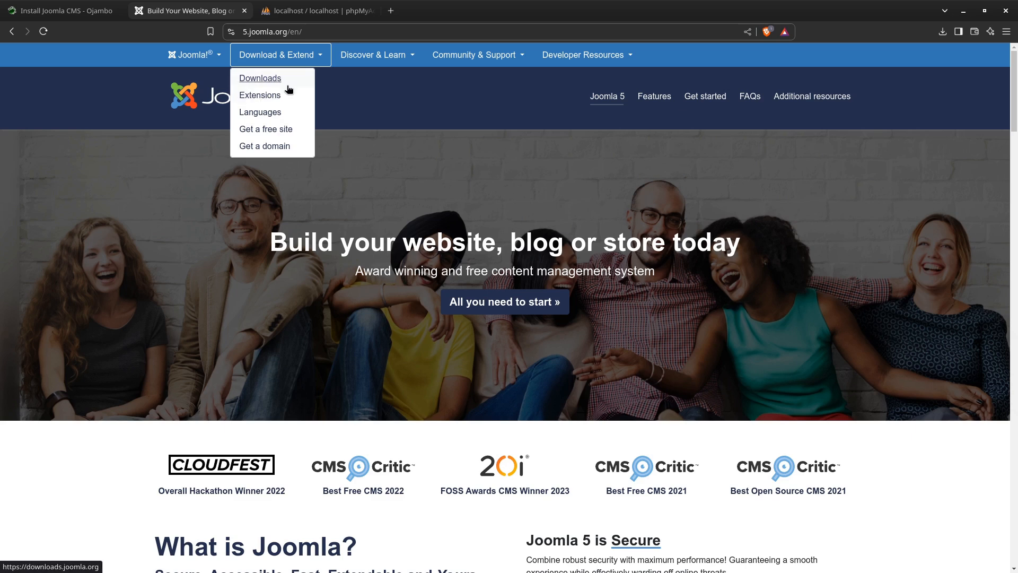
click(260, 96)
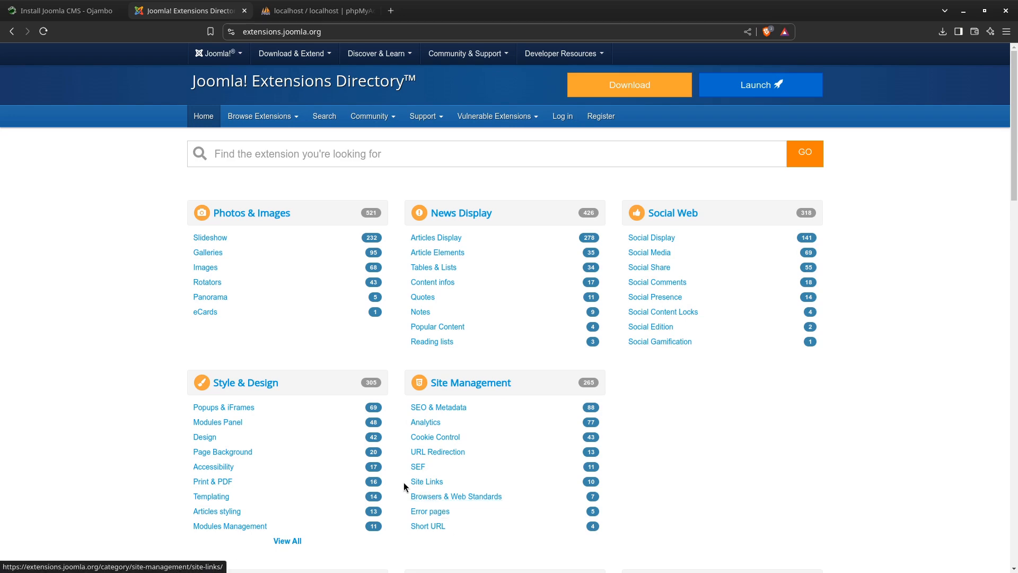
scroll(287, 539, down, 2)
scroll(320, 512, down, 4)
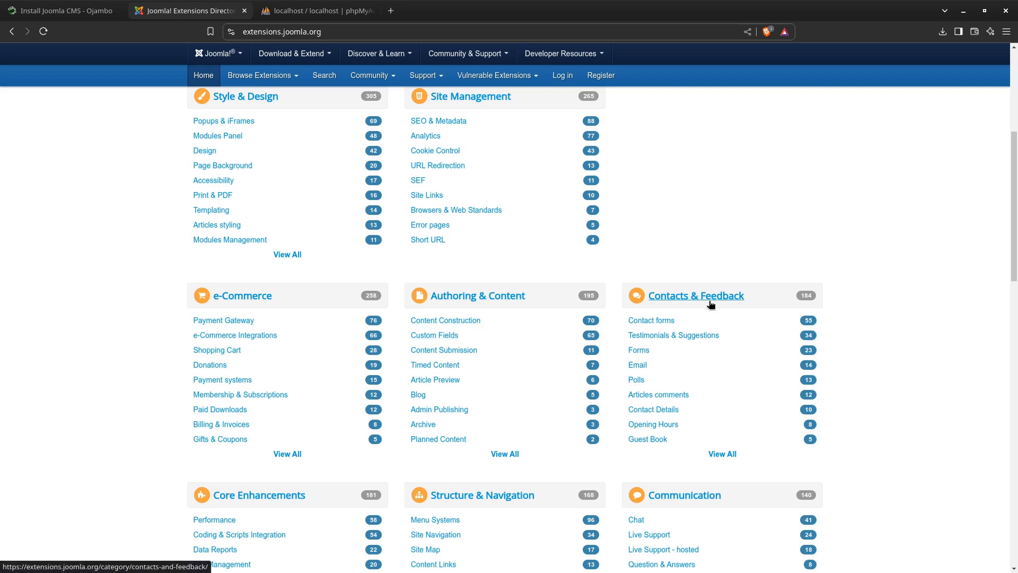
scroll(486, 321, down, 2)
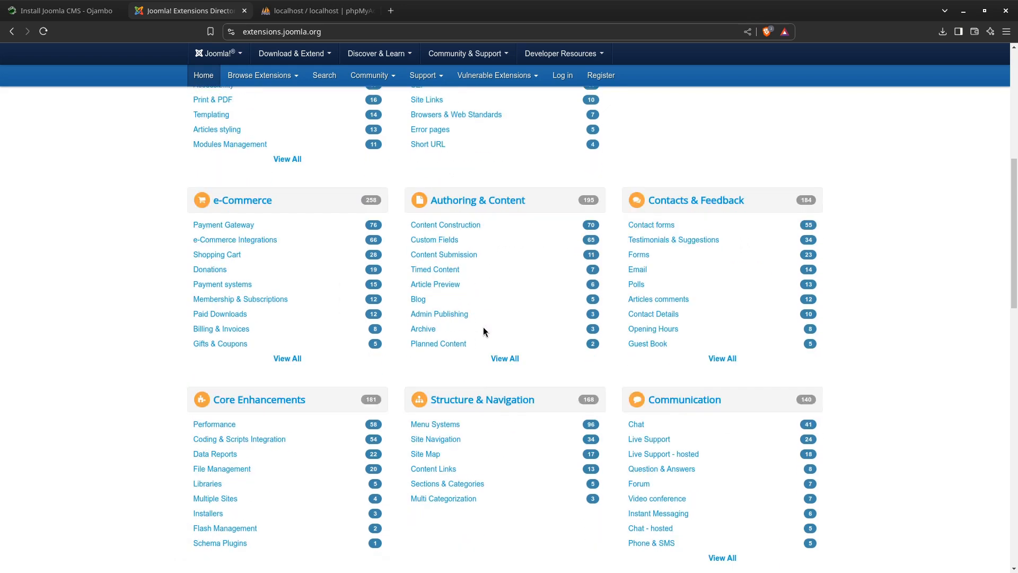
scroll(477, 366, down, 2)
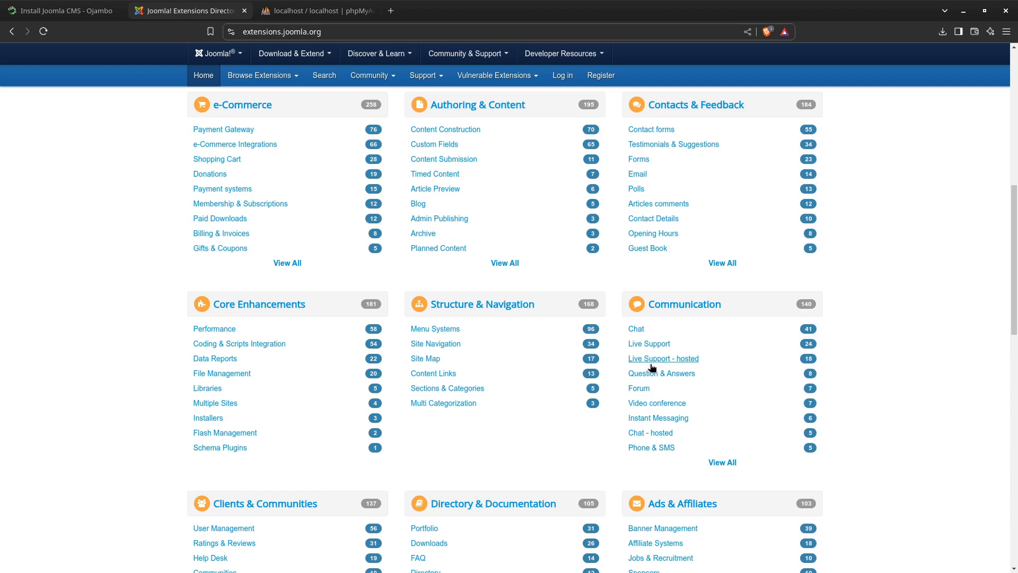
scroll(474, 350, down, 3)
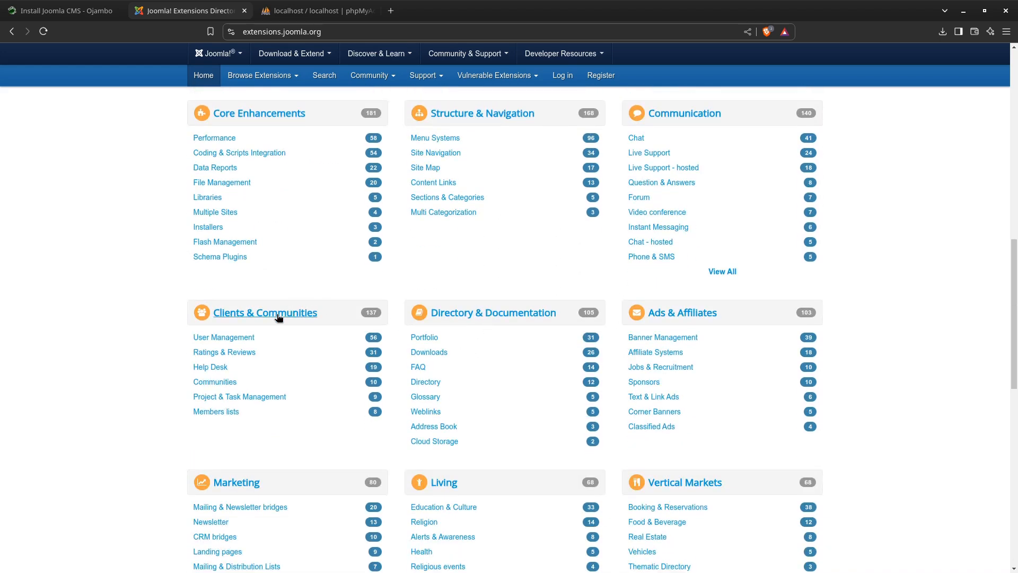
scroll(448, 371, down, 3)
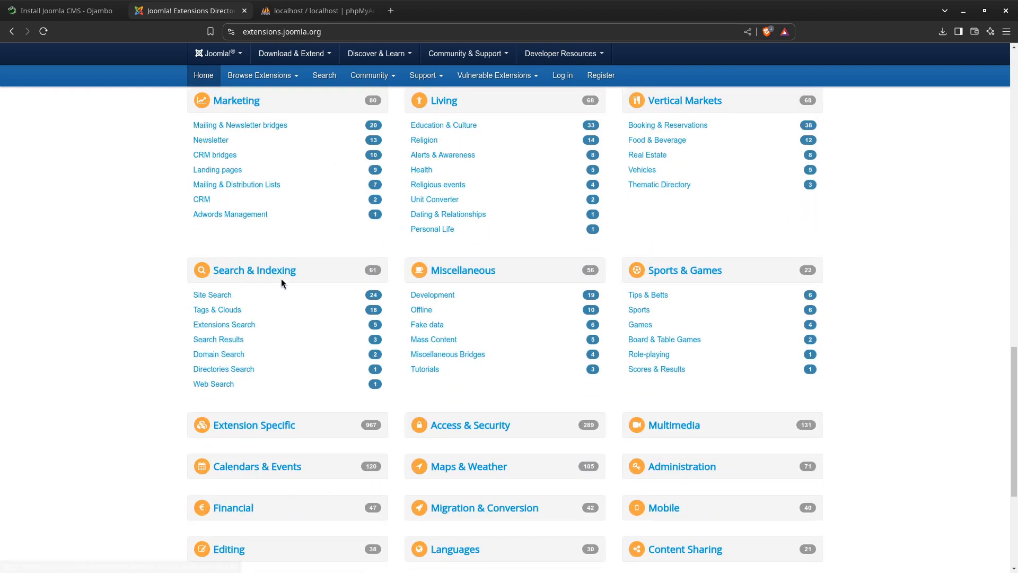
scroll(311, 290, down, 4)
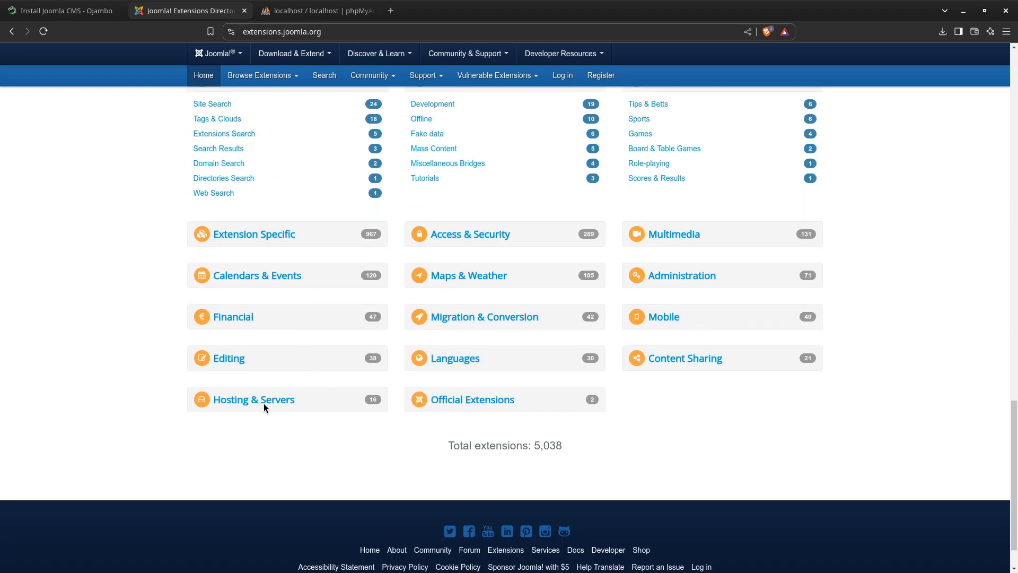
scroll(337, 274, up, 20)
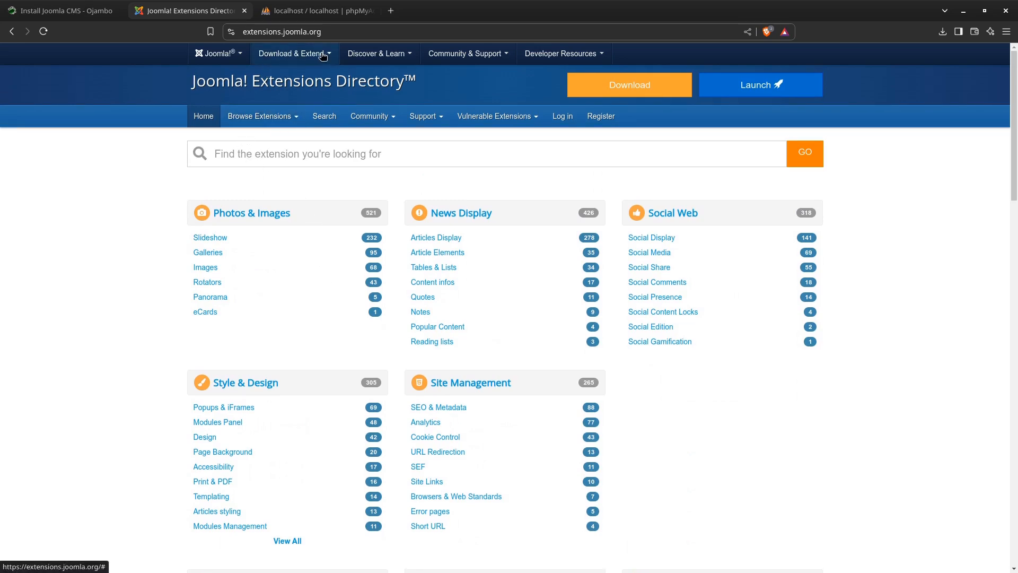
Open the Joomla language packs page and look over the packages offered for each version, including Joomla 1.5
click(291, 55)
click(293, 107)
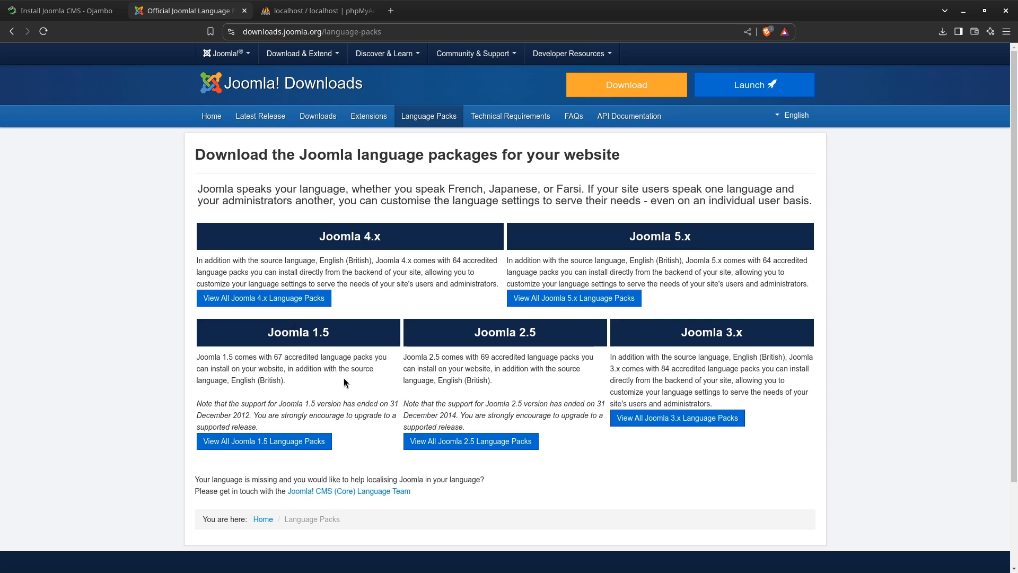
click(273, 440)
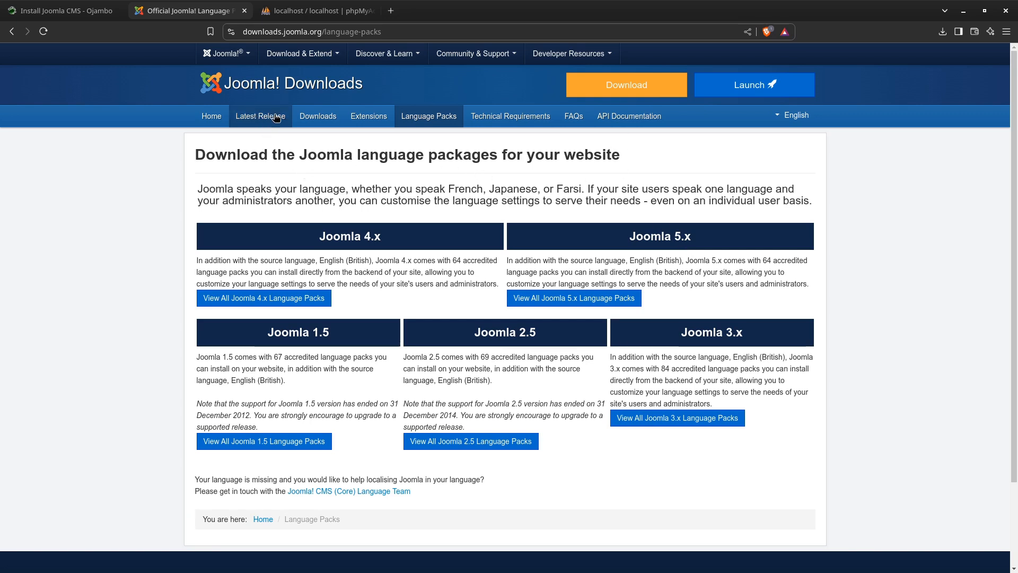
Review the supported and unsupported releases among all Joomla downloads and open the latest release page
click(318, 119)
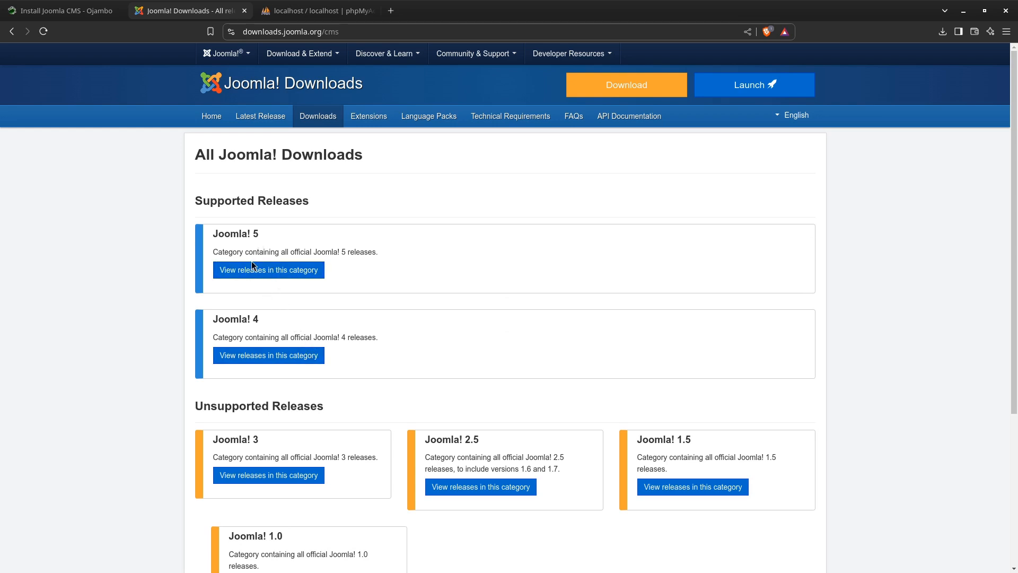
scroll(267, 315, down, 3)
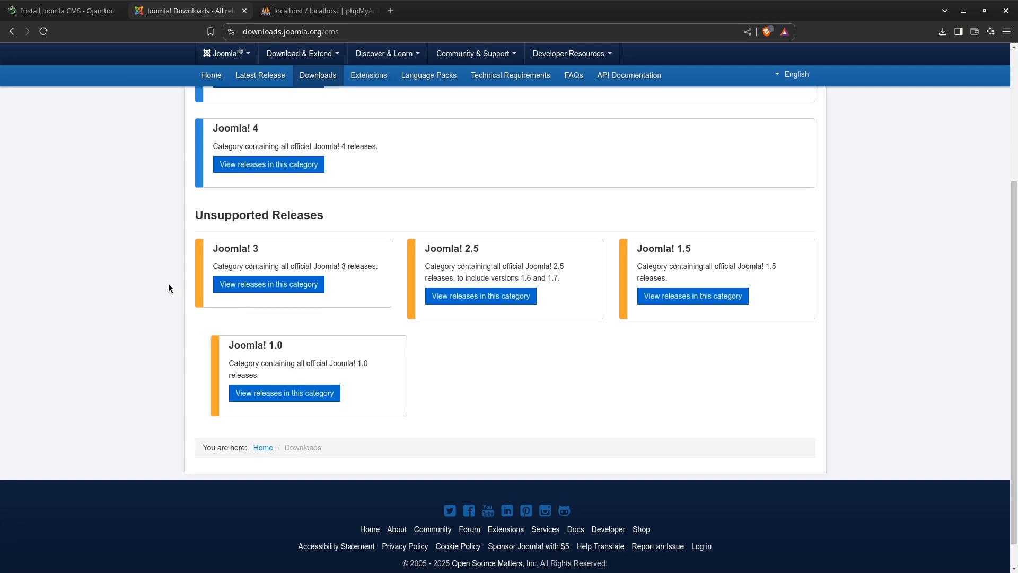
scroll(169, 289, up, 3)
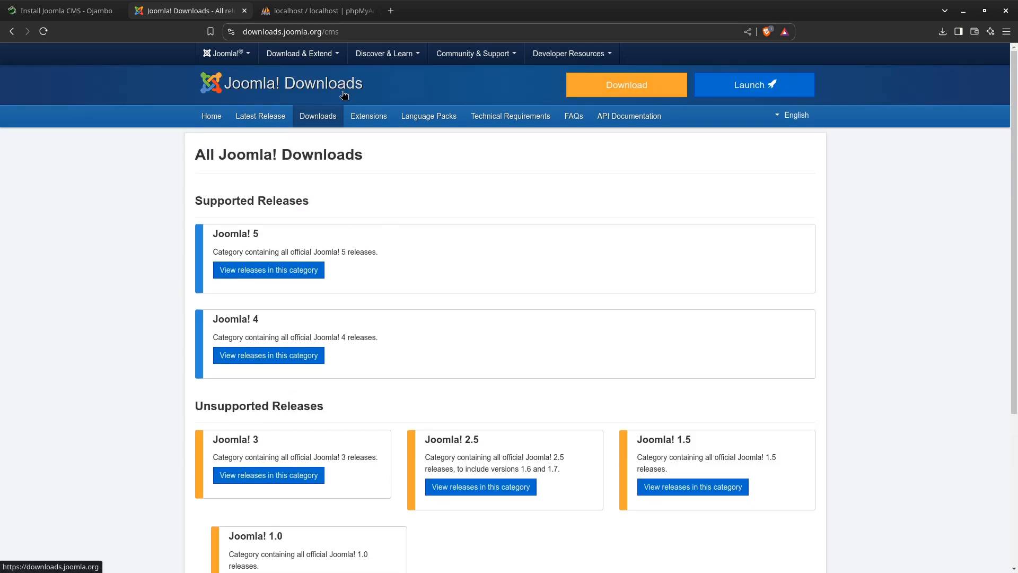
click(267, 118)
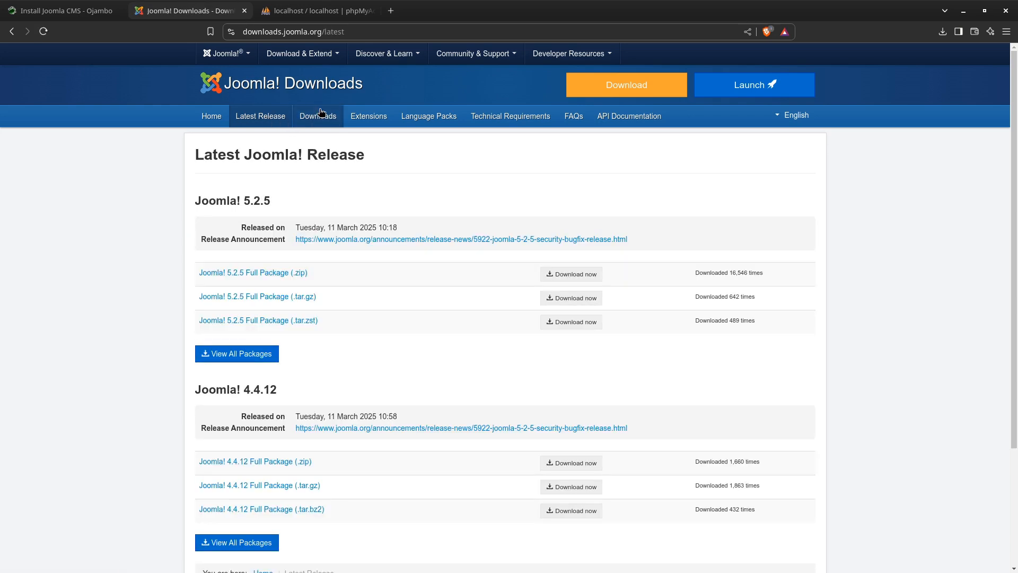
Browse the Joomla 5 releases in the downloads section and open the Joomla 5.2.5 release announcement
click(320, 114)
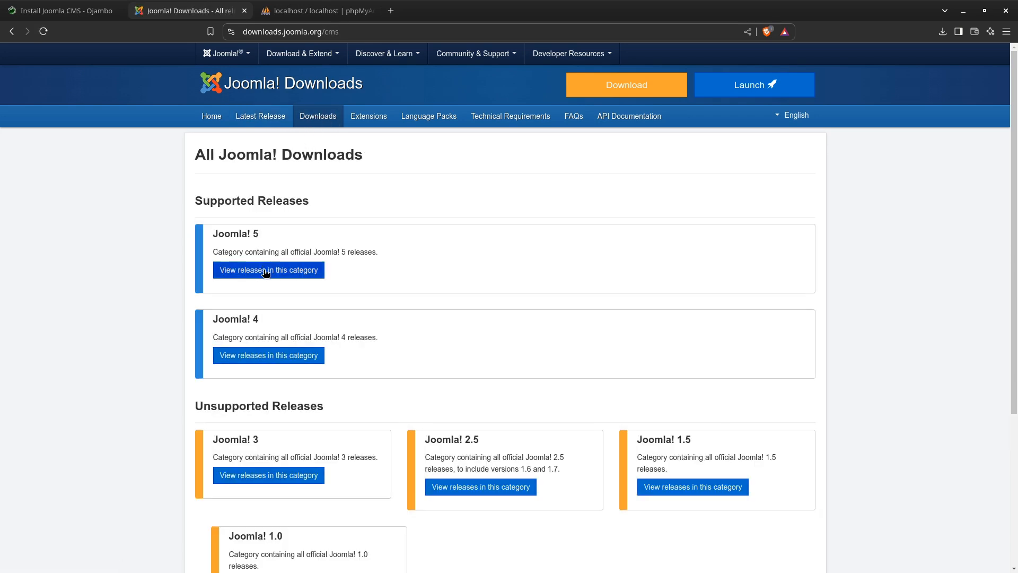
click(265, 271)
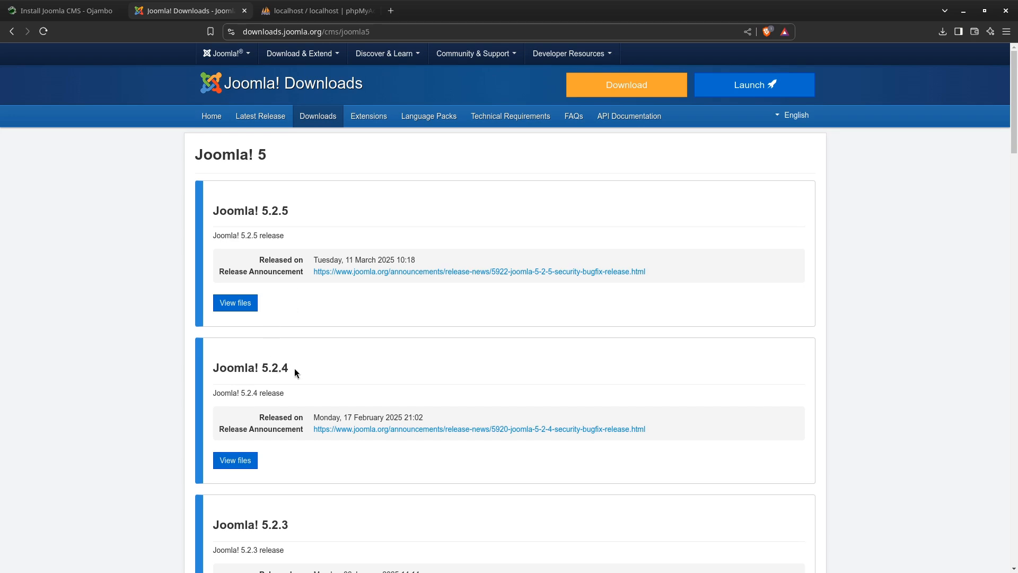
scroll(294, 367, down, 4)
scroll(294, 368, down, 15)
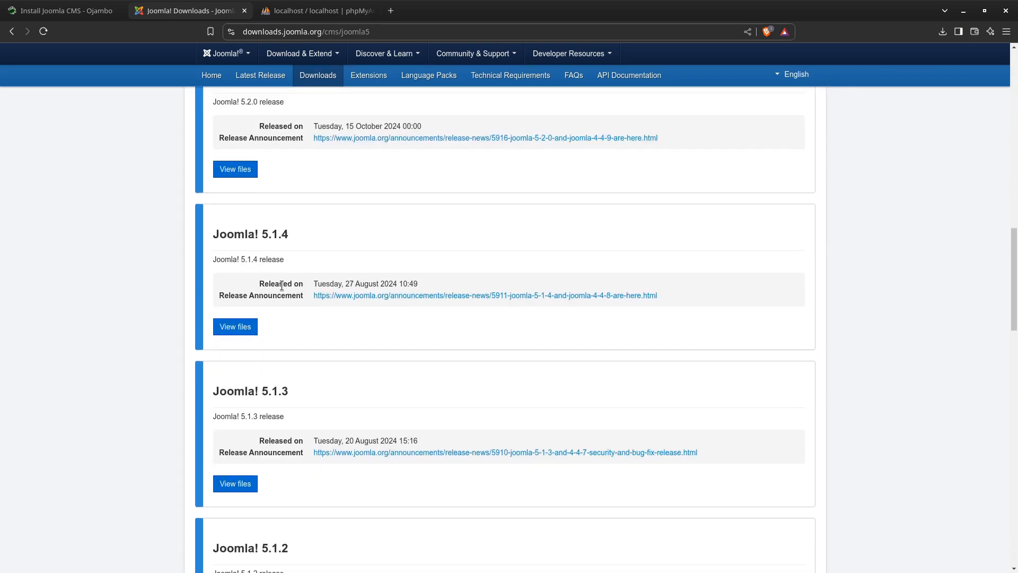
scroll(281, 285, up, 20)
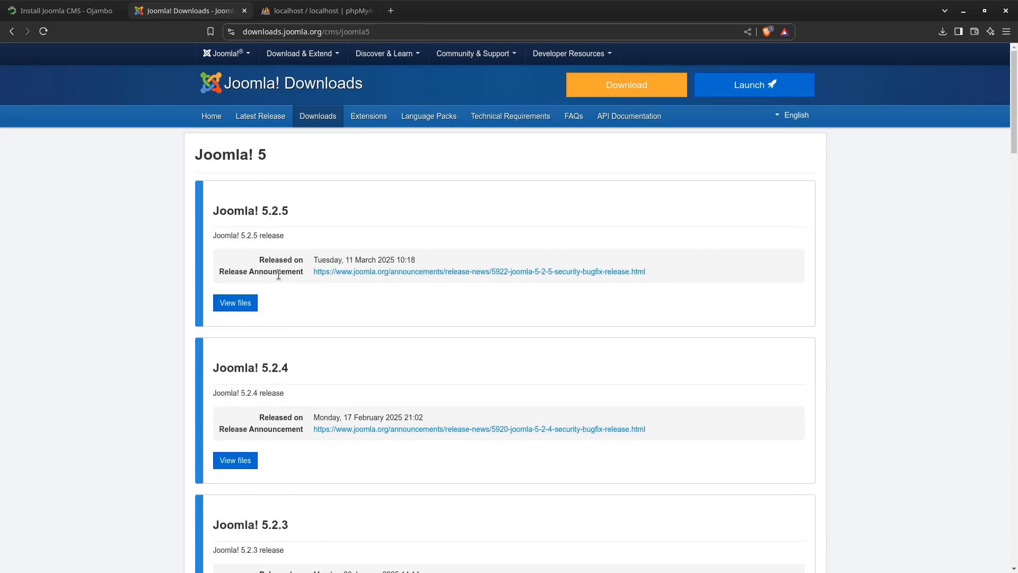
click(433, 273)
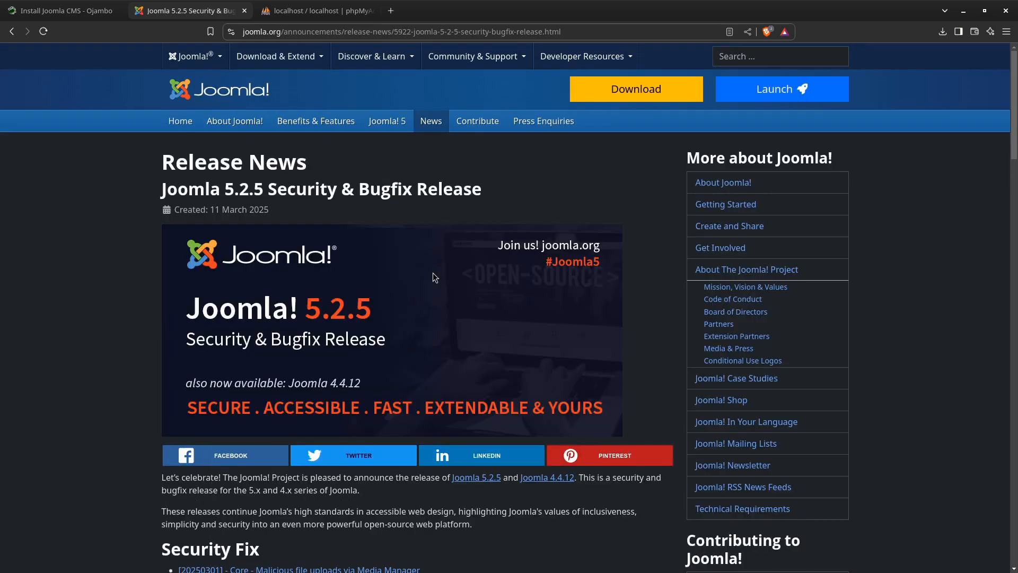
Read through the security fix, bug fixes and download information in the Joomla 5.2.5 release announcement
scroll(106, 236, down, 5)
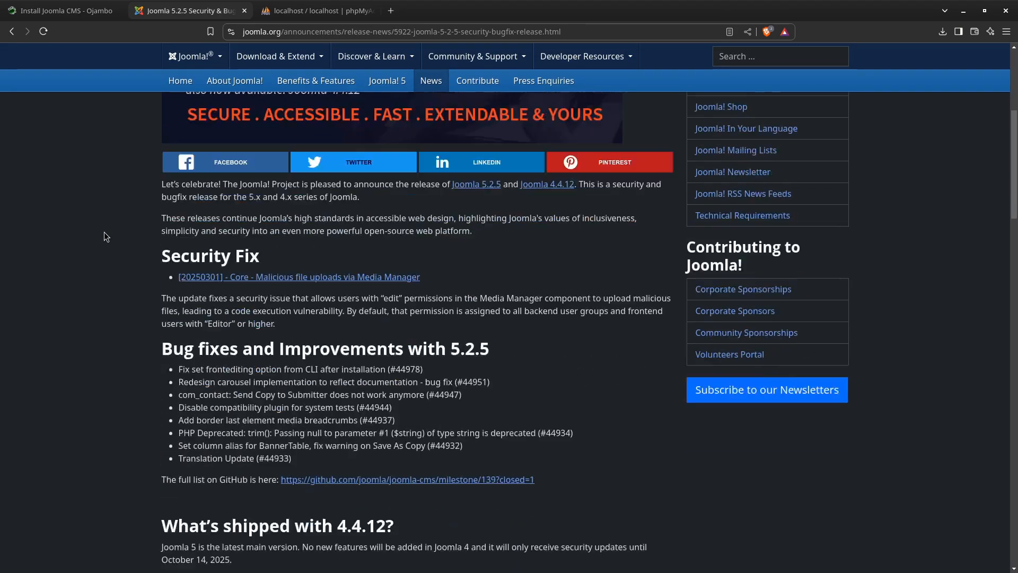
scroll(106, 237, down, 2)
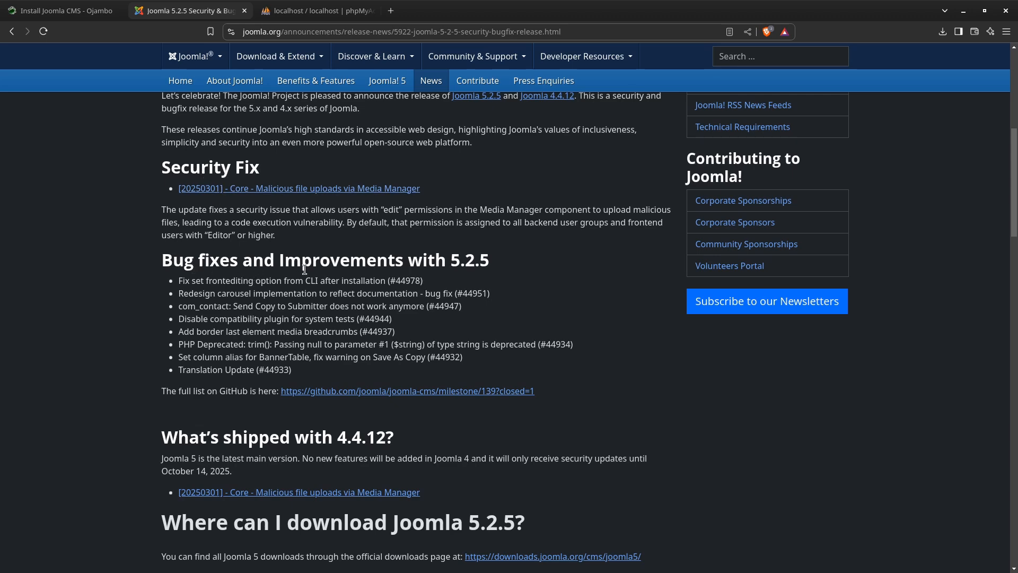
scroll(305, 269, down, 3)
scroll(187, 247, up, 2)
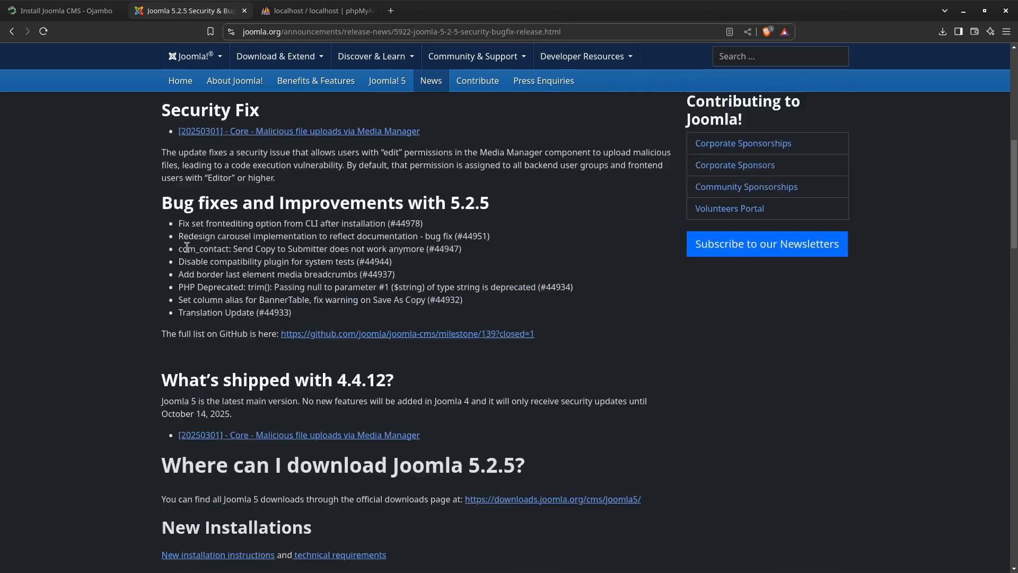
scroll(187, 247, up, 8)
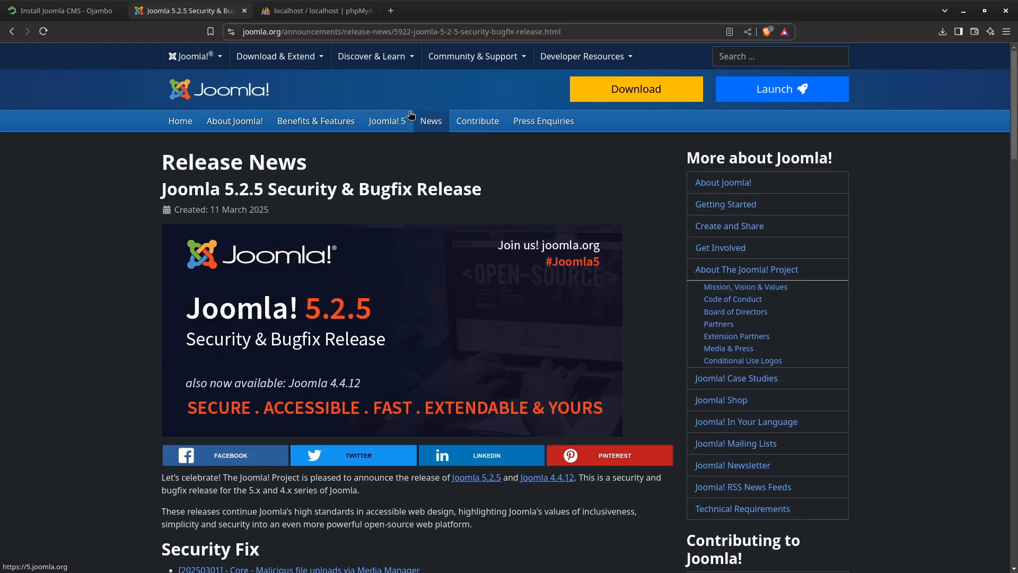
Go to the Joomla downloads home page and open the Joomla 5 upgrade packages
click(298, 60)
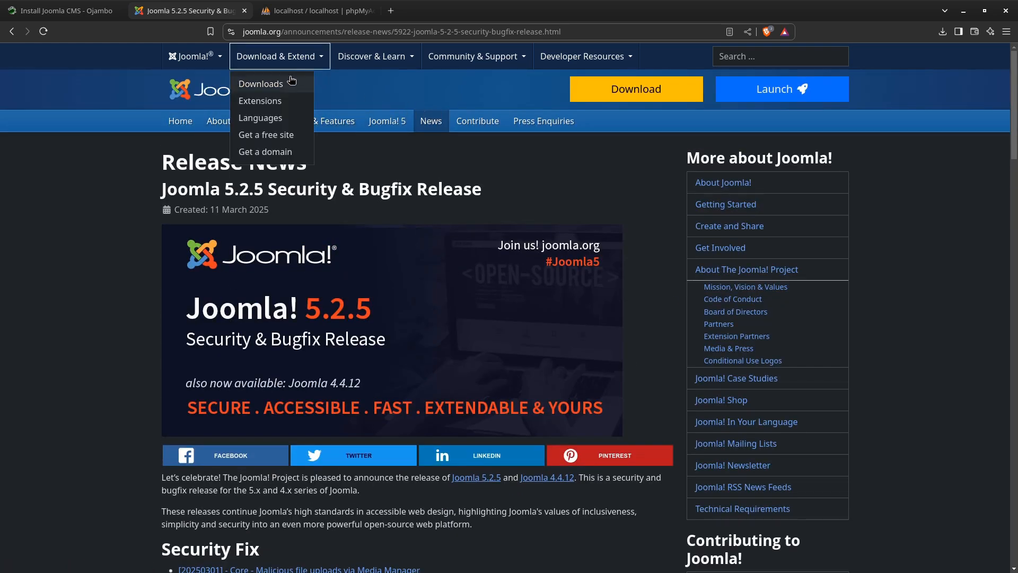
click(291, 83)
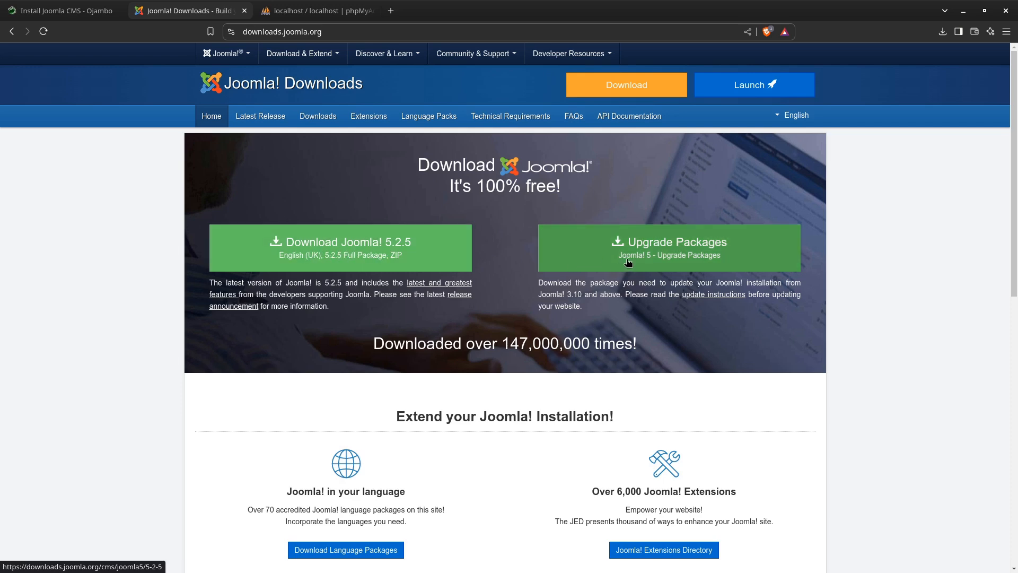
click(675, 244)
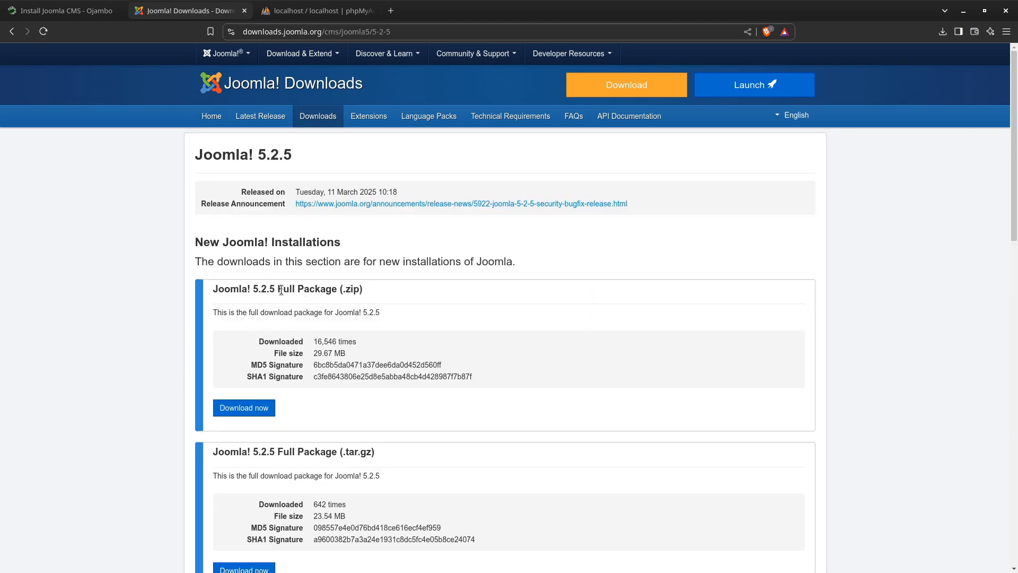
Compare the Joomla 5.2.5 full packages for new installations with the upgrade packages in .zip, .tar.gz and .tar.zst formats
scroll(292, 292, down, 2)
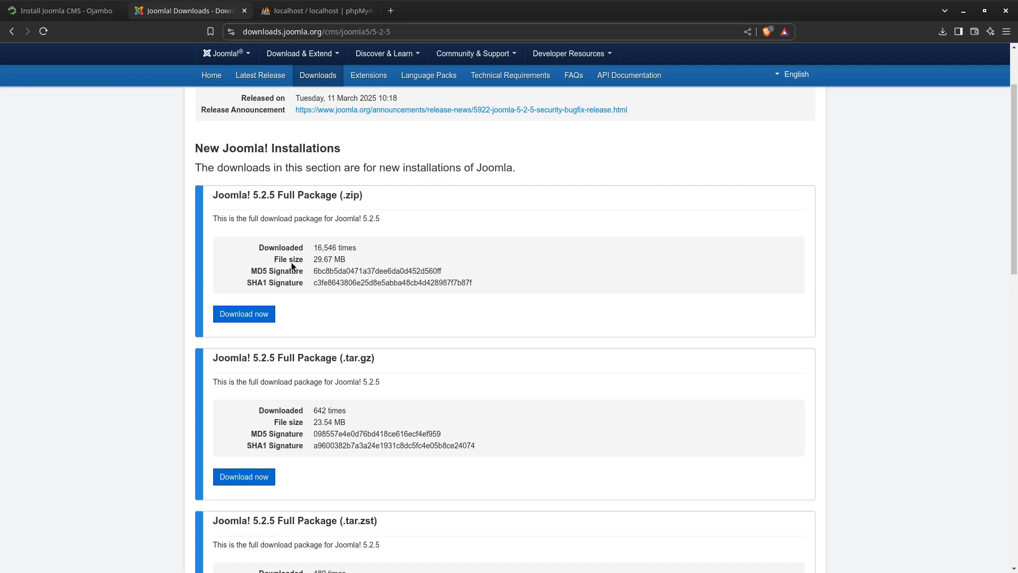
scroll(279, 344, down, 4)
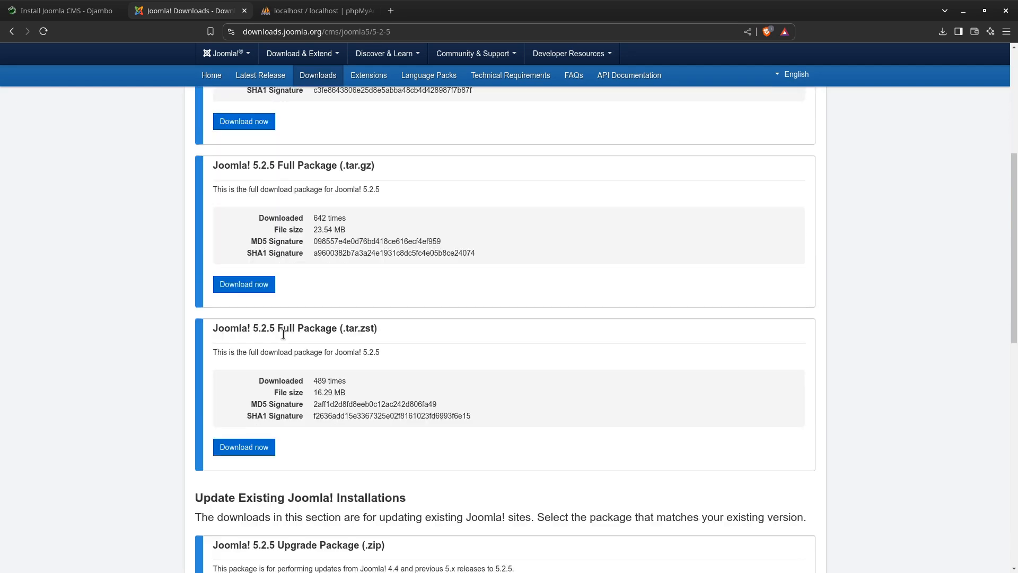
scroll(287, 286, down, 4)
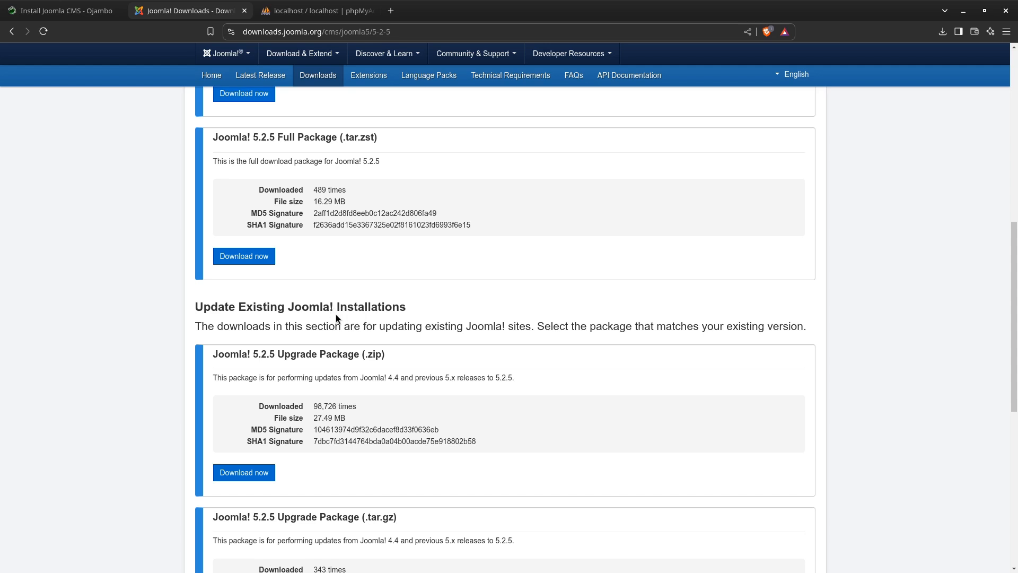
scroll(317, 332, up, 2)
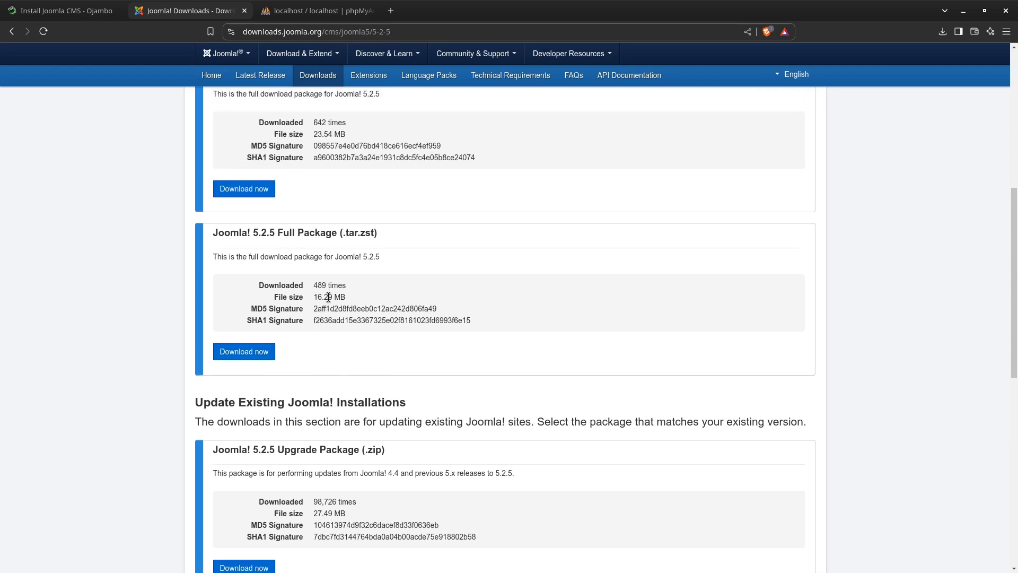
scroll(328, 298, down, 2)
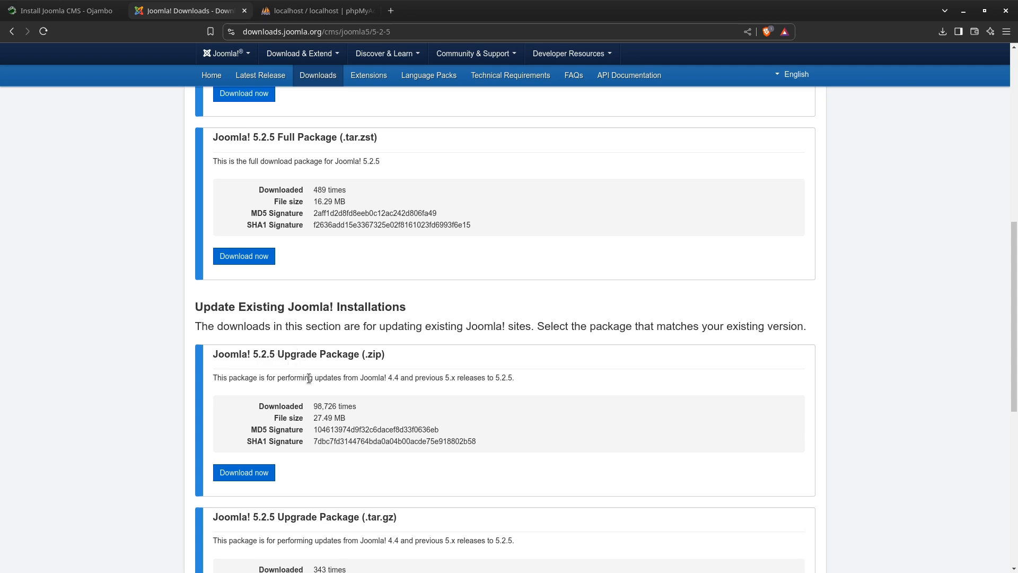
scroll(309, 384, up, 6)
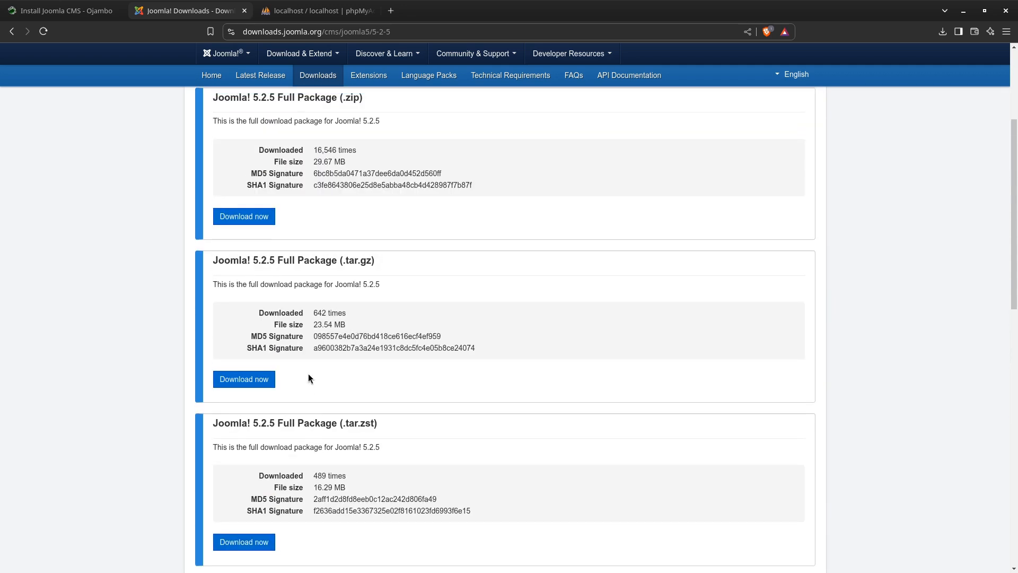
scroll(308, 371, down, 6)
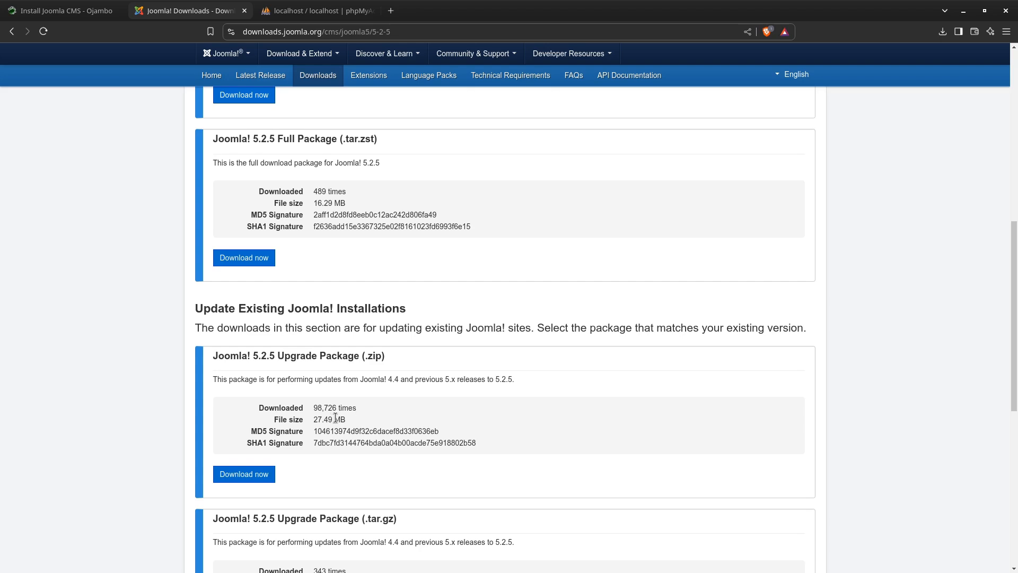
scroll(336, 418, up, 8)
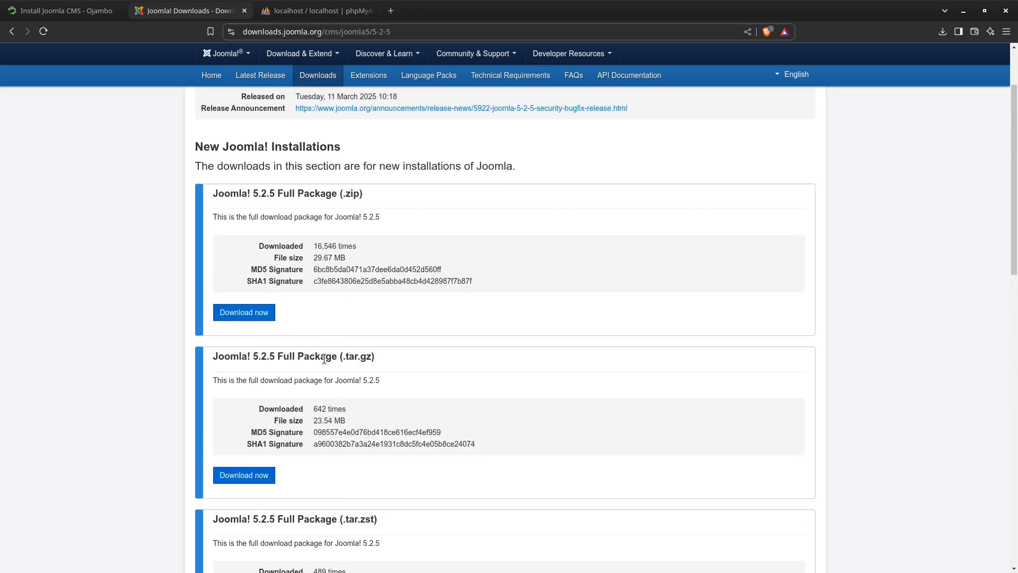
scroll(330, 419, down, 8)
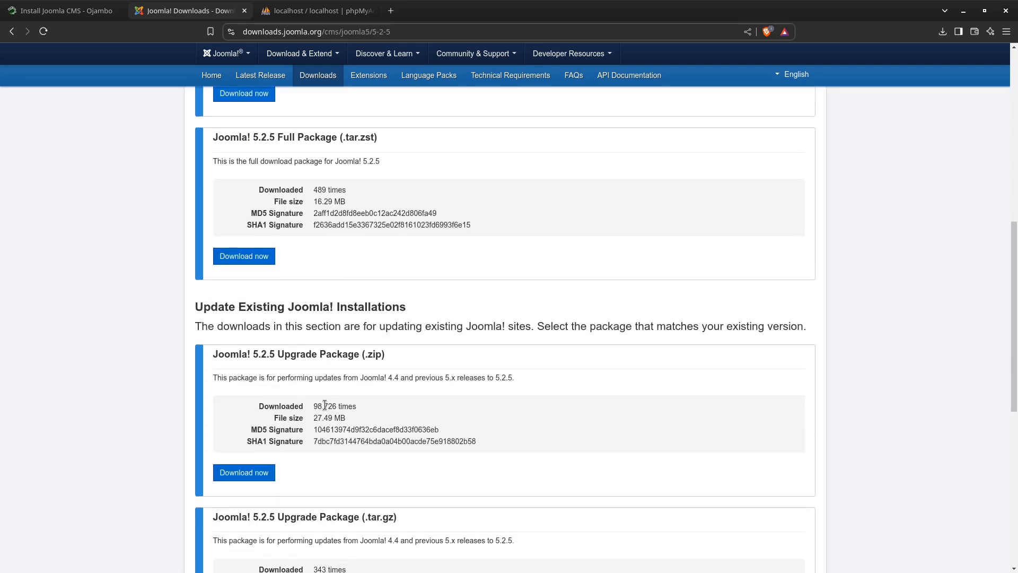
scroll(325, 405, down, 4)
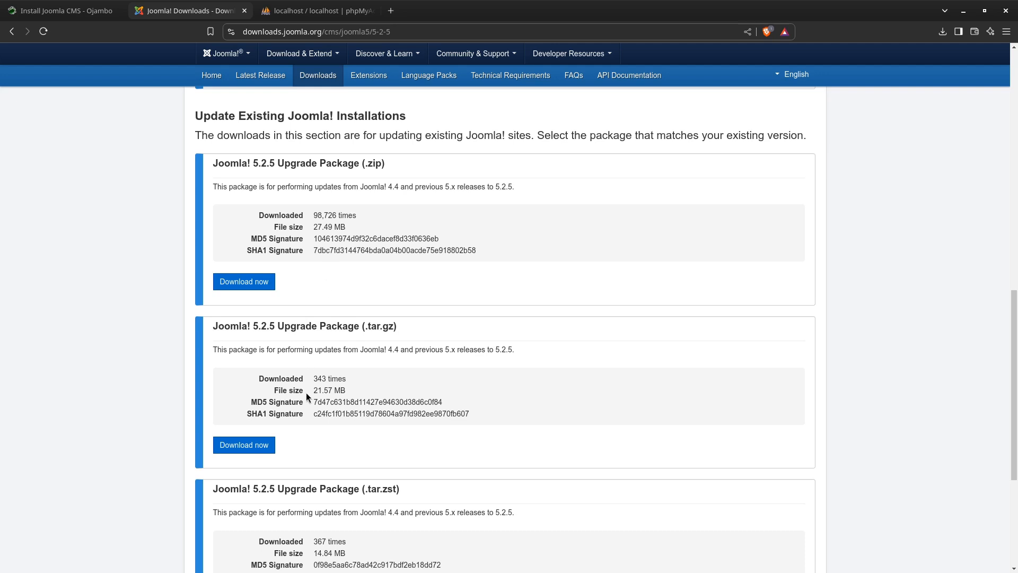
scroll(328, 295, down, 2)
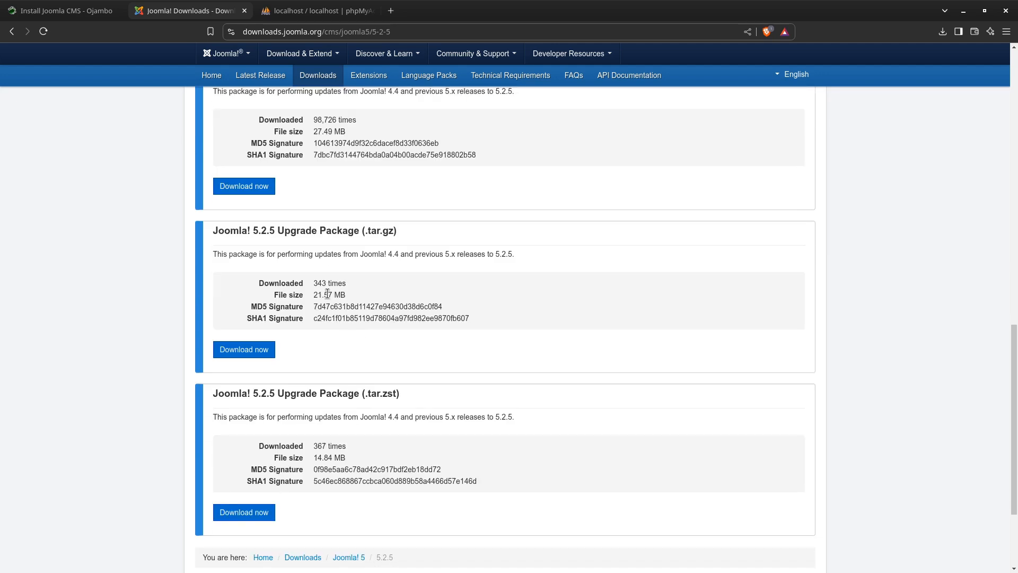
scroll(323, 307, down, 2)
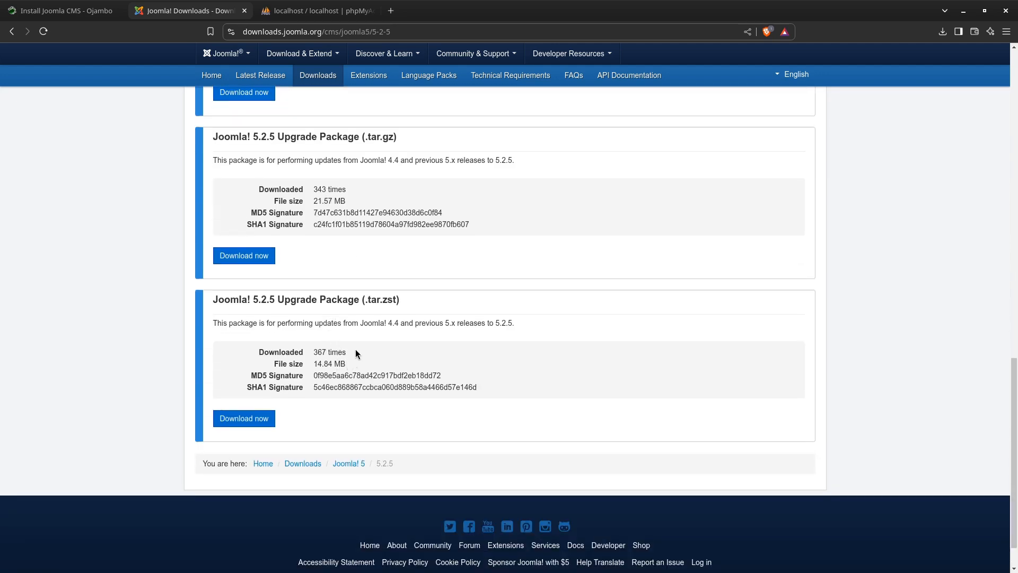
scroll(341, 349, up, 2)
scroll(338, 348, up, 10)
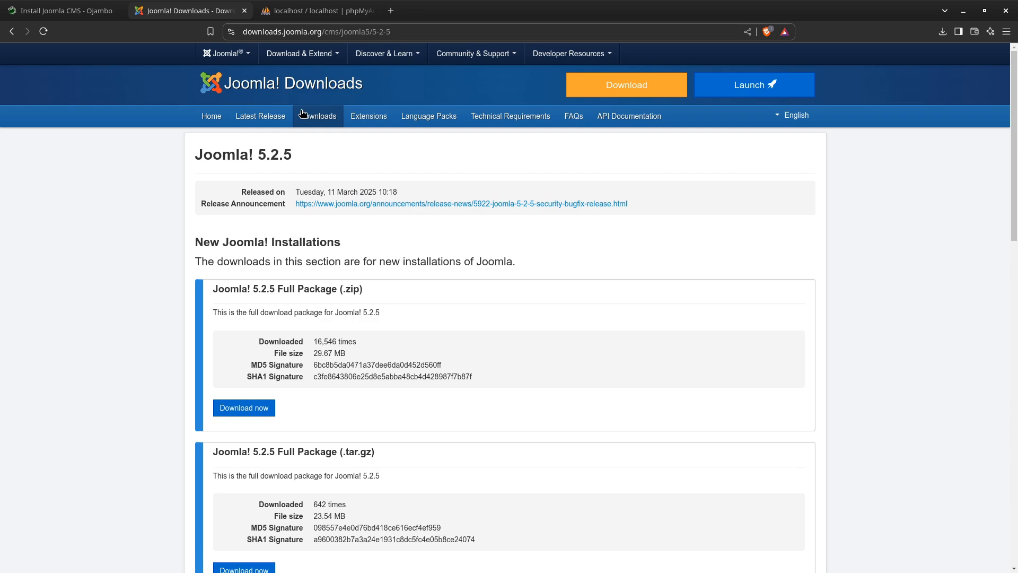
Download the Joomla 5.2.5 full package from the downloads home page into the Downloads folder as Joomla_5.2.5-Stable-Full_Package.zip and check its progress
click(329, 122)
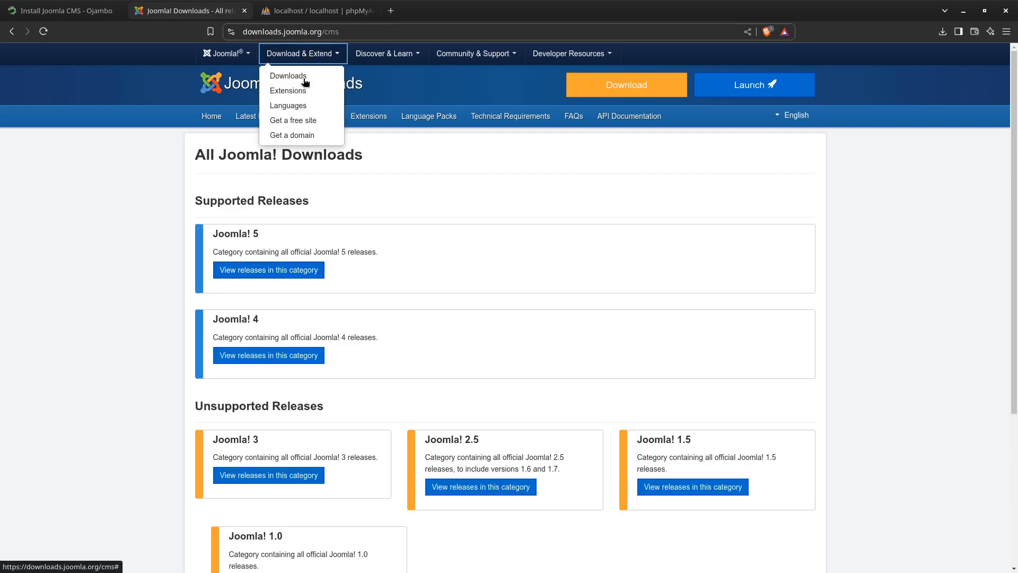
click(317, 99)
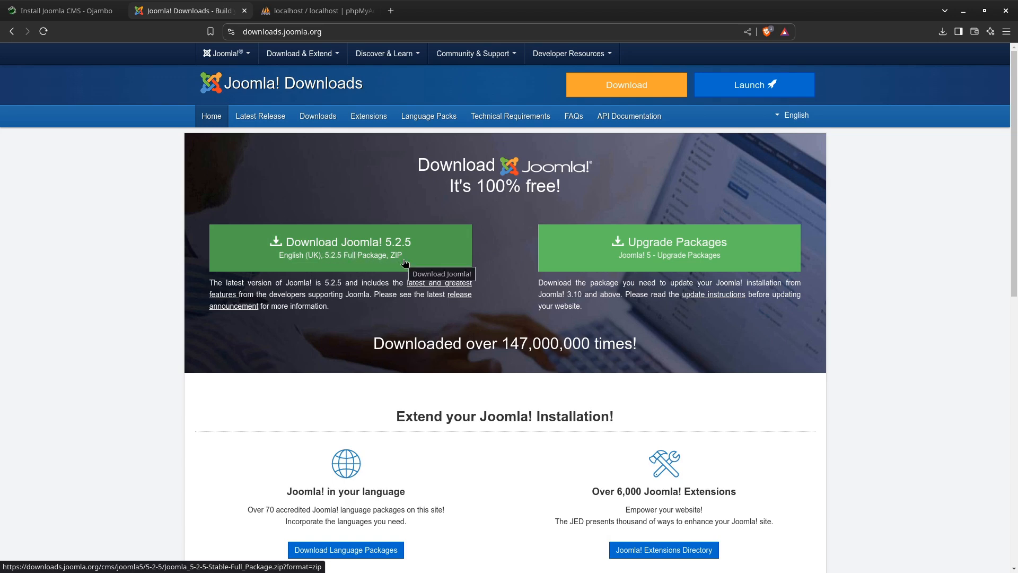
click(346, 242)
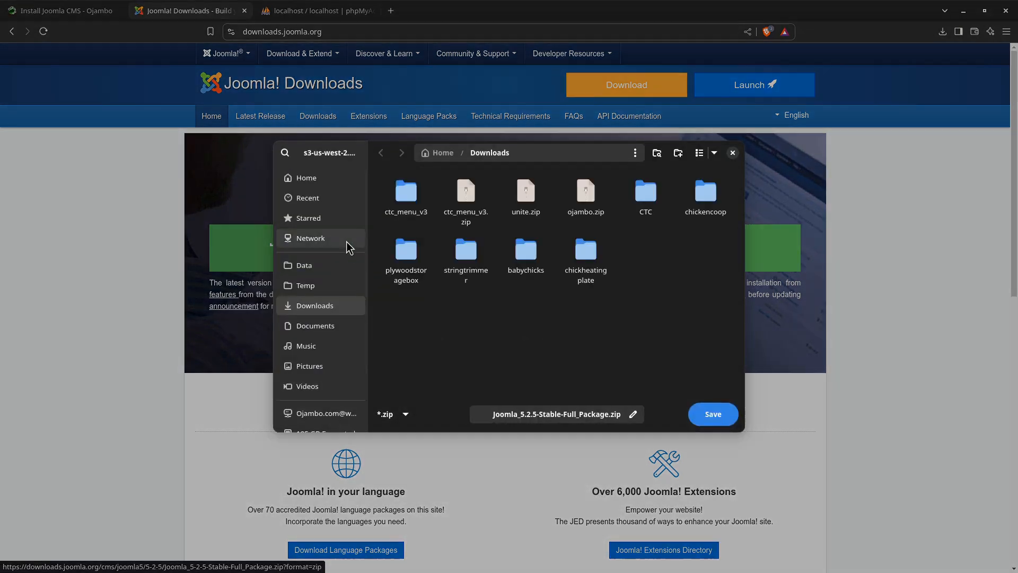
click(714, 414)
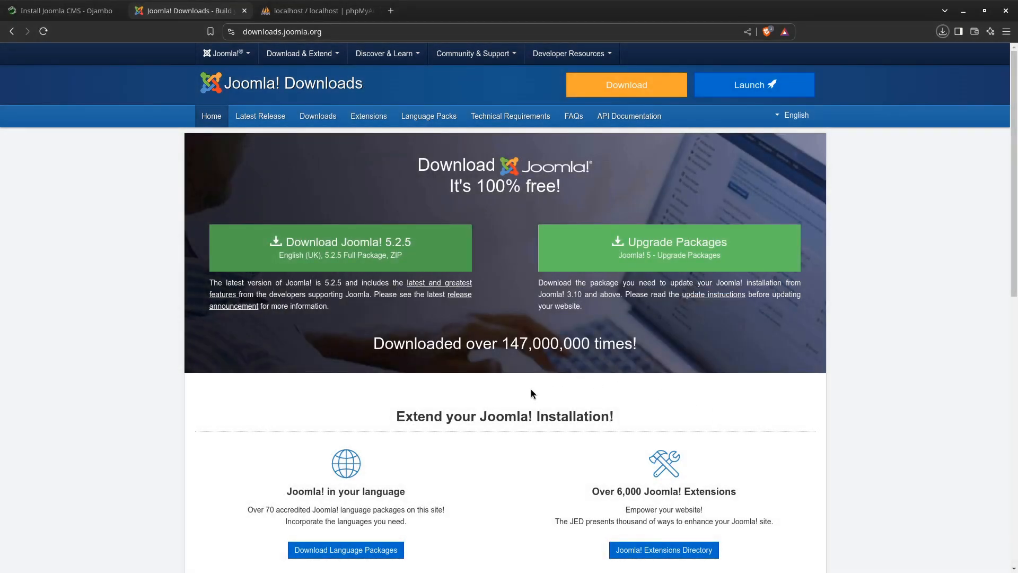
click(943, 32)
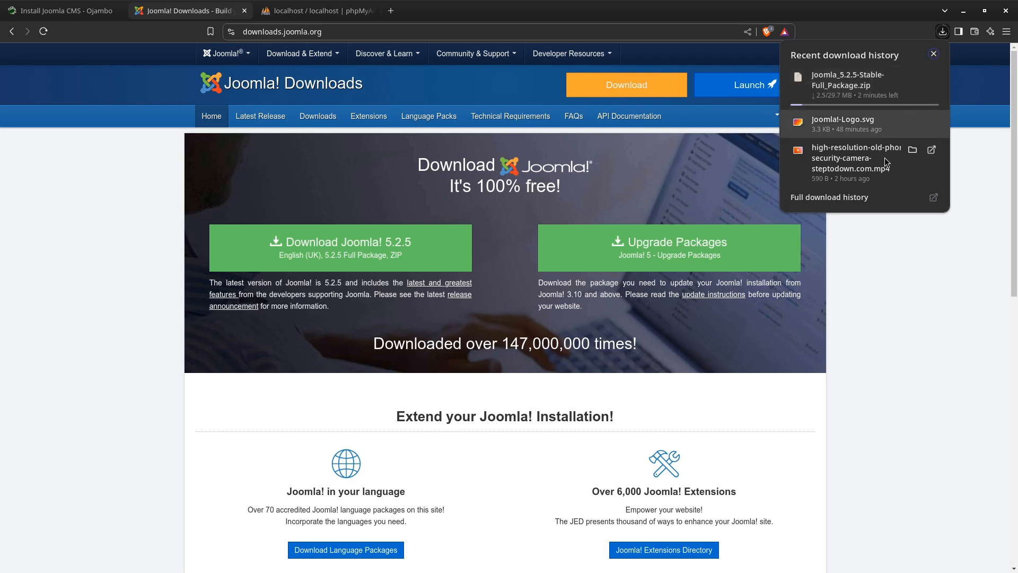
click(928, 295)
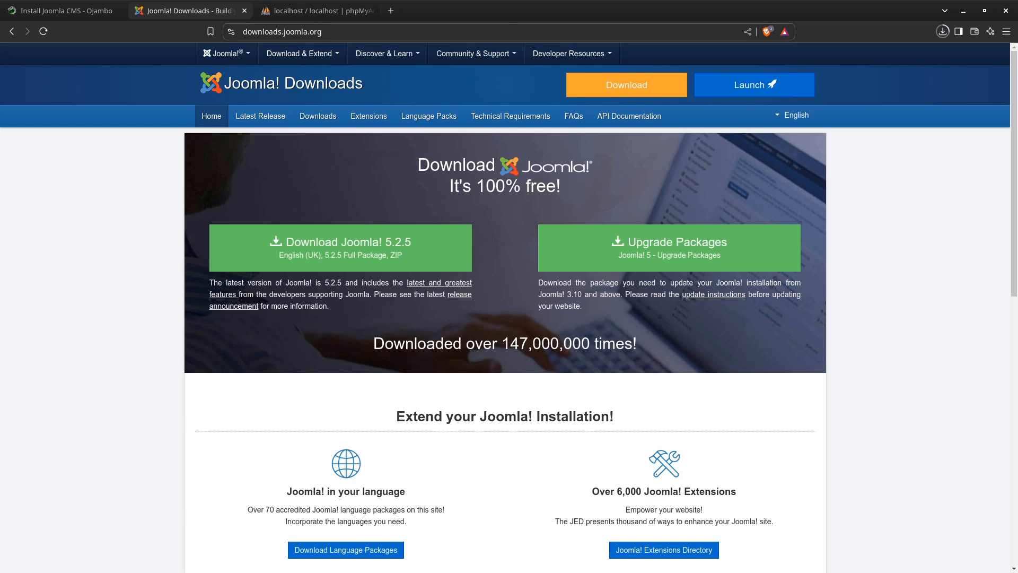
Open a terminal in the ojamboshow.com folder from the file manager and enlarge the terminal text
drag(0, 33, 264, 185)
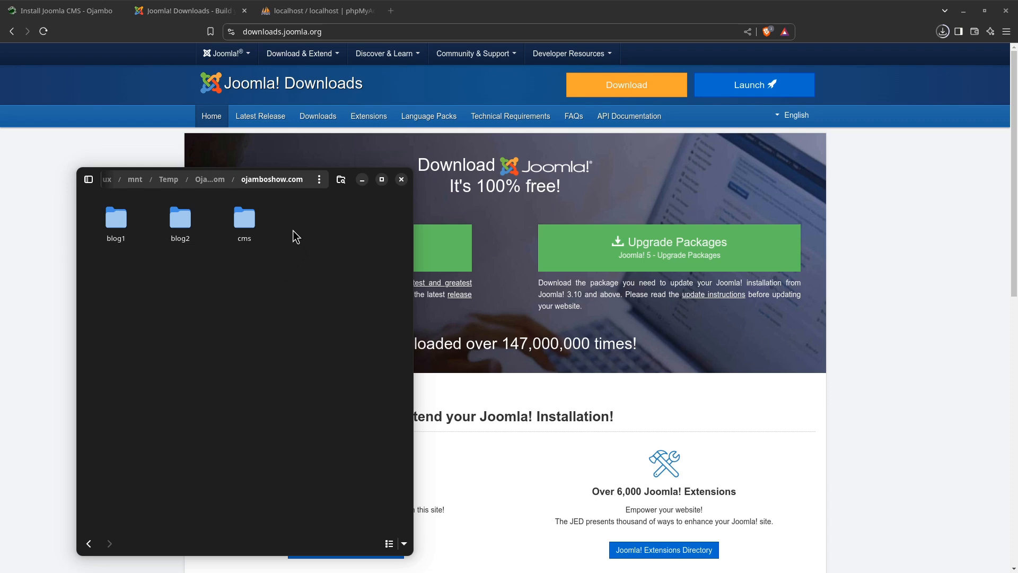
right_click(196, 307)
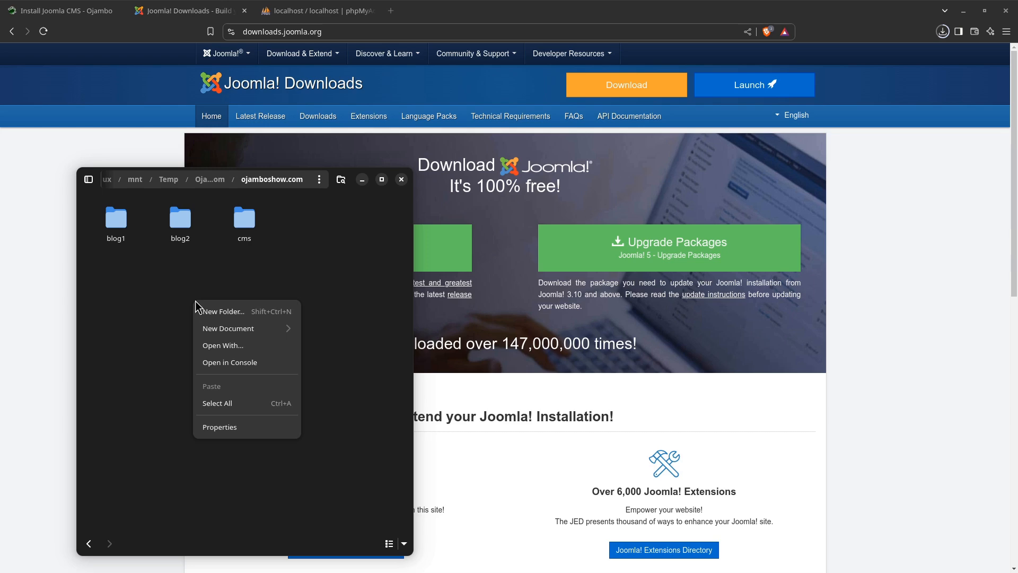
click(245, 366)
drag(193, 34, 211, 271)
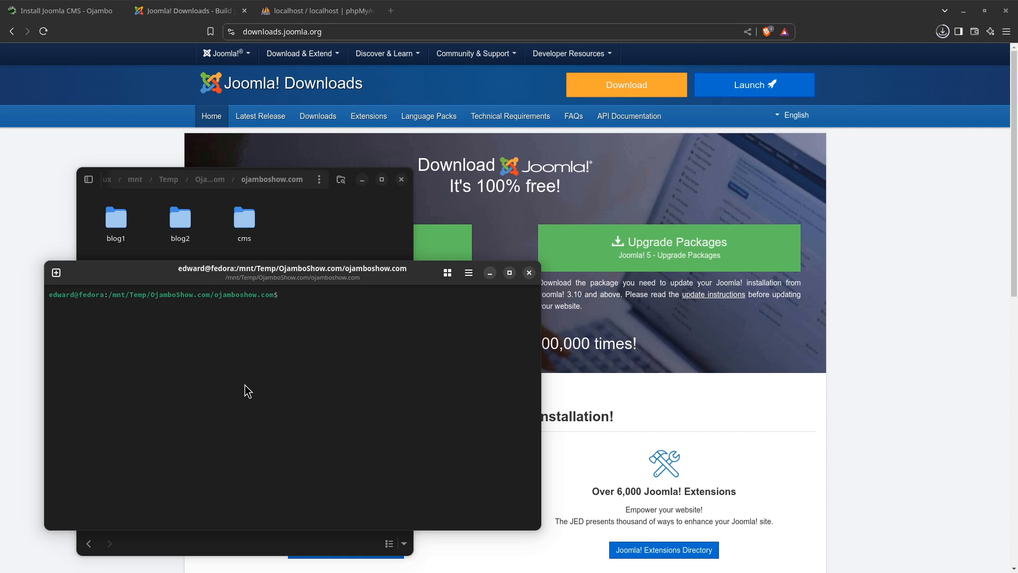
key(ctrl+plus)
key(ctrl+plus)
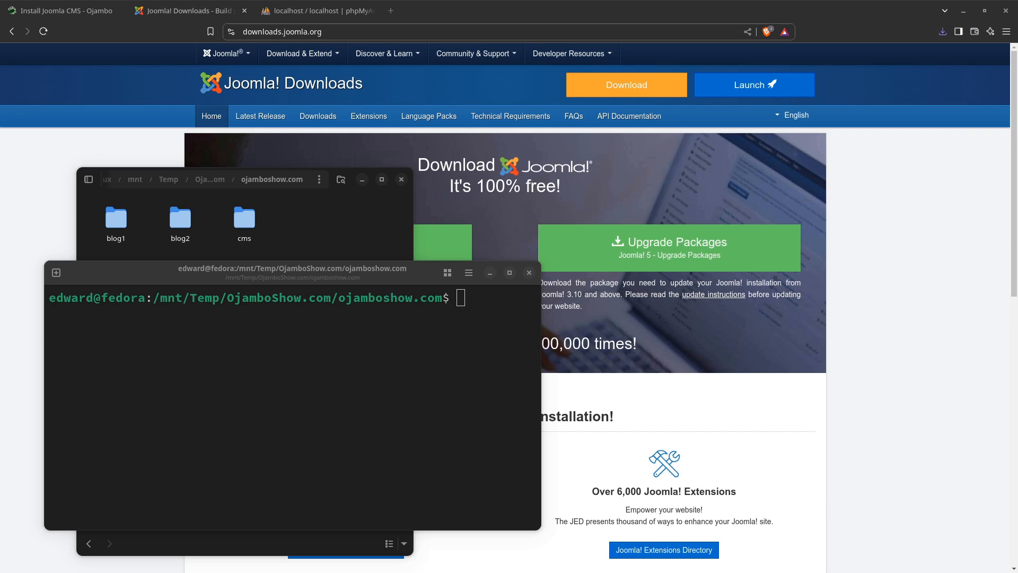
Log in to the database server as root with mysql -u root -p and enter the root password
click(203, 419)
text(mysq)
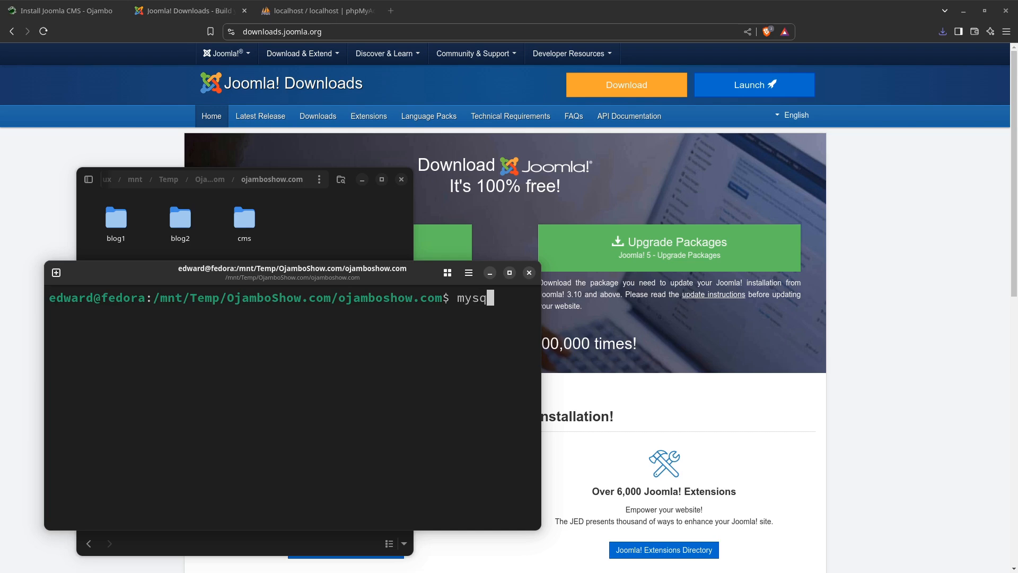
text(l -u root -p)
key(Return)
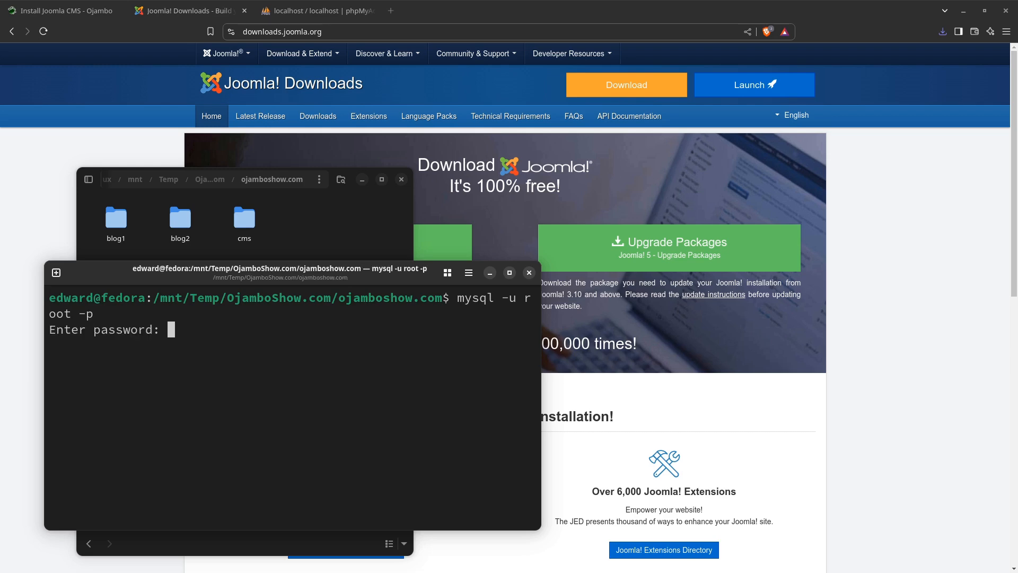
key(Return)
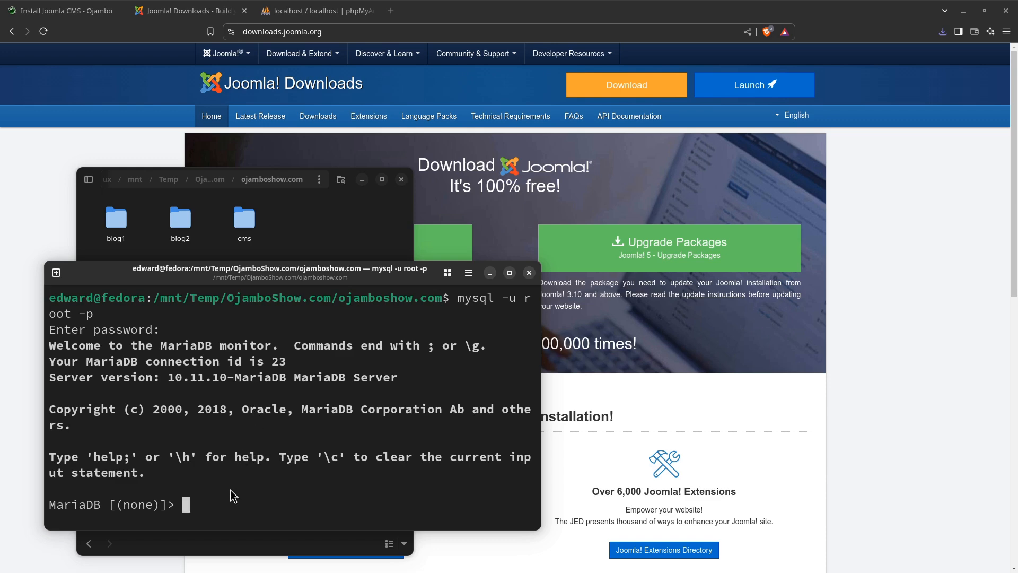
Create a database named joomla on the MariaDB server with CREATE DATABASE joomla;
text(CREATE)
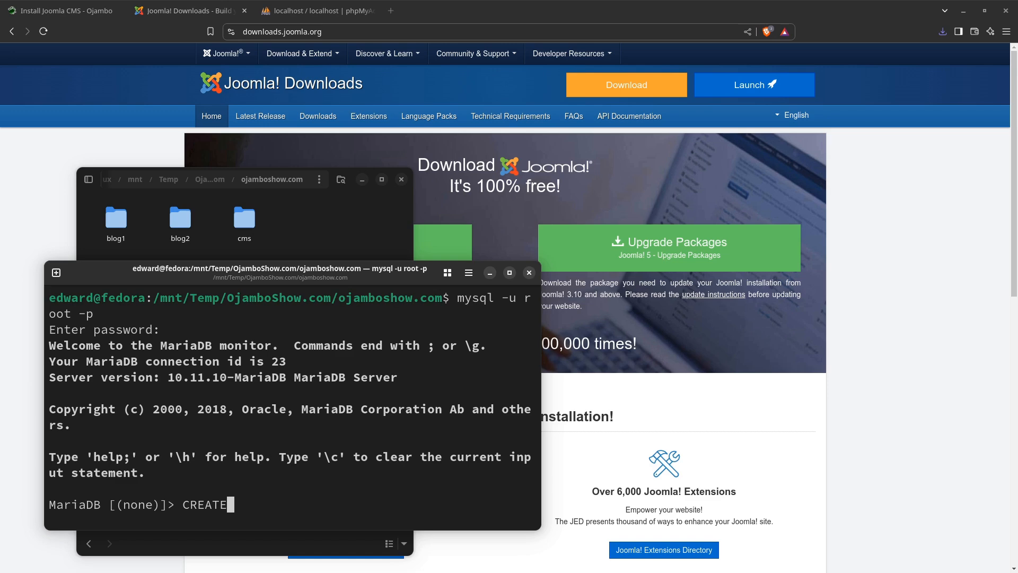
text( DATABASE joomla)
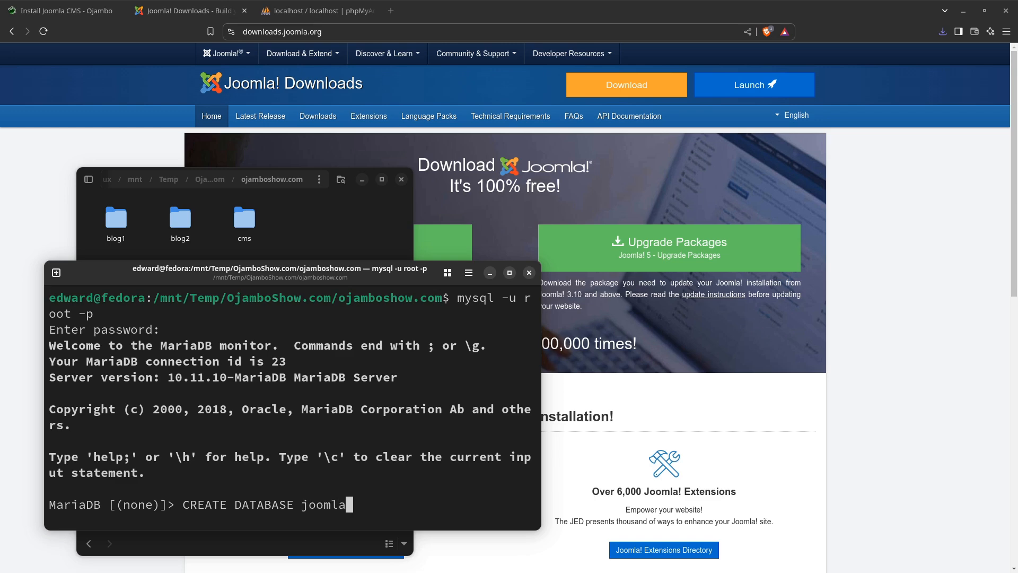
text(;)
key(Return)
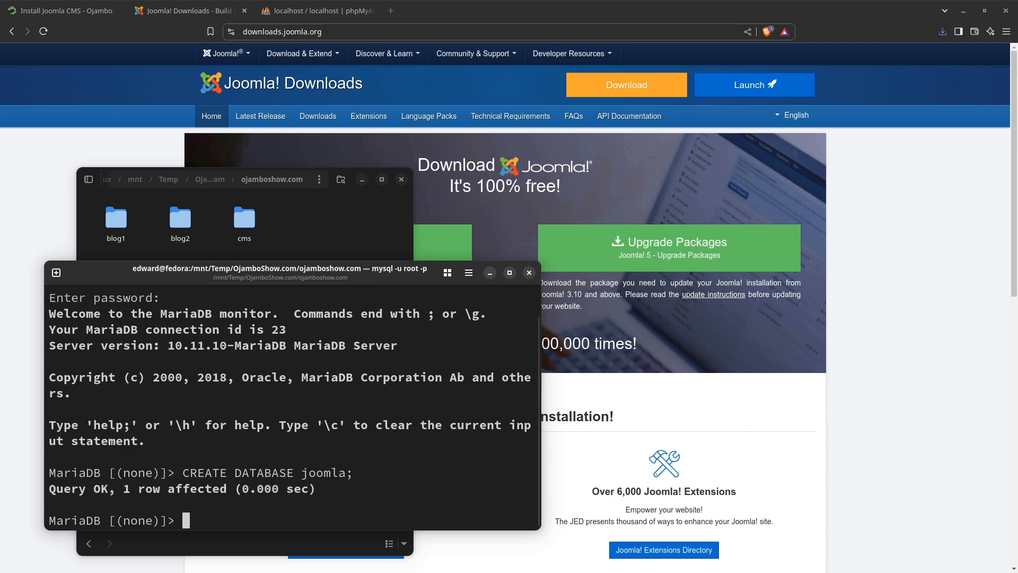
Create the database user 'joomla'@'localhost' with a CREATE USER ... IDENTIFIED BY statement and enter the user's password
text(CREATE)
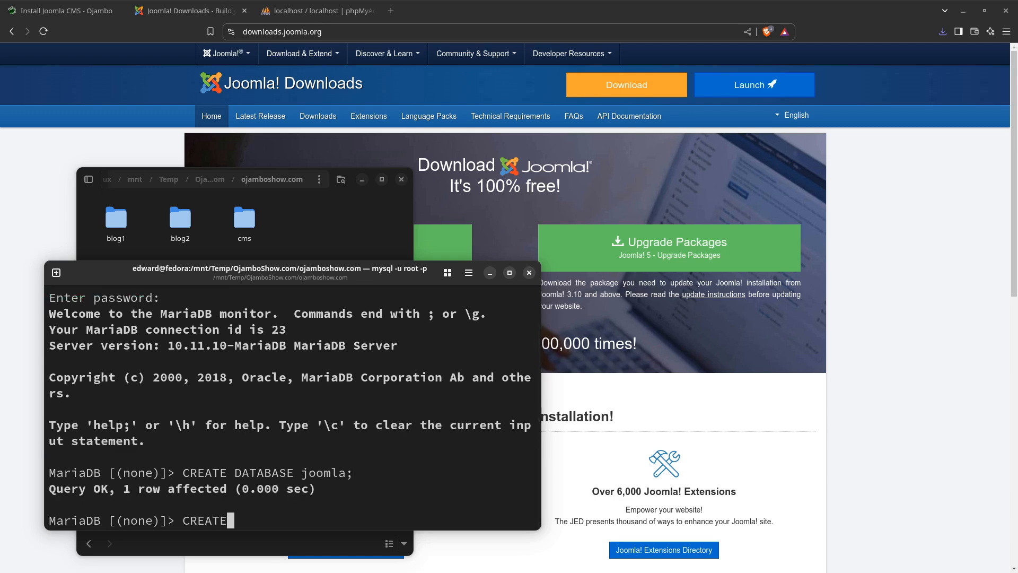
text( DATABASE)
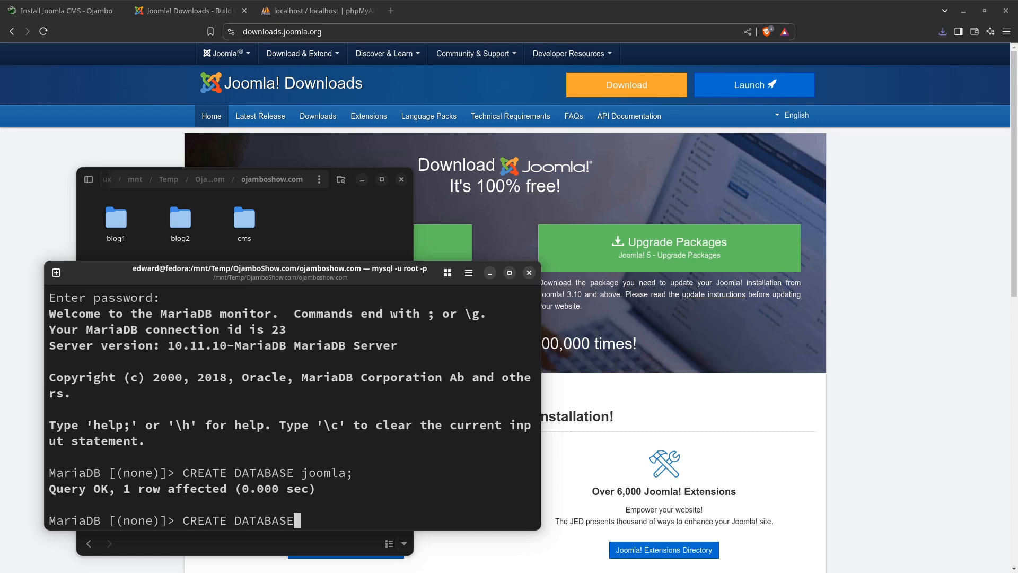
key(BackSpace)
key(BackSpace)
key(BackSpace)
key(BackSpace)
key(BackSpace)
key(BackSpace)
key(BackSpace)
key(BackSpace)
text(US)
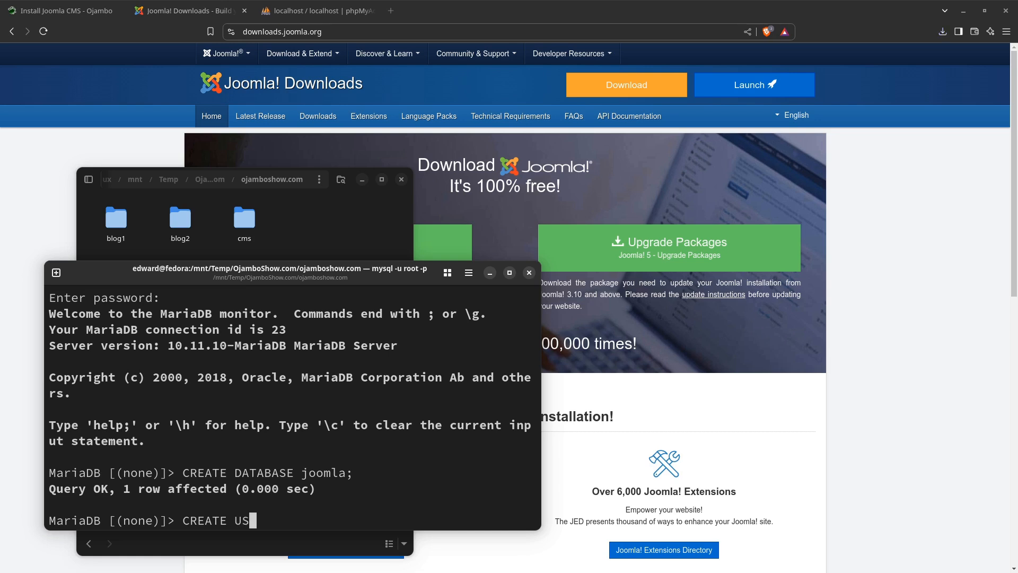
text(ER 'joomla'@)
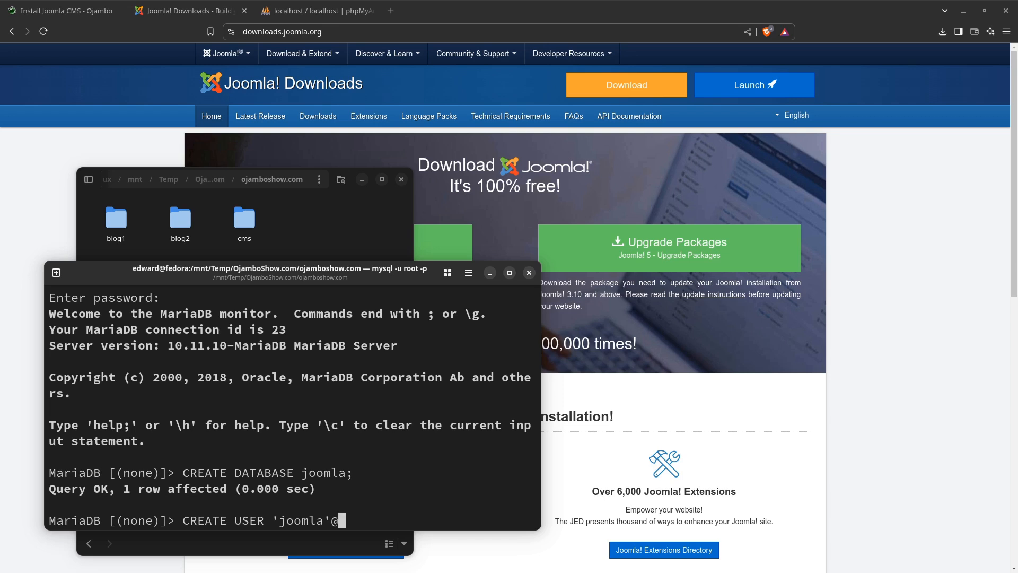
text('localhos)
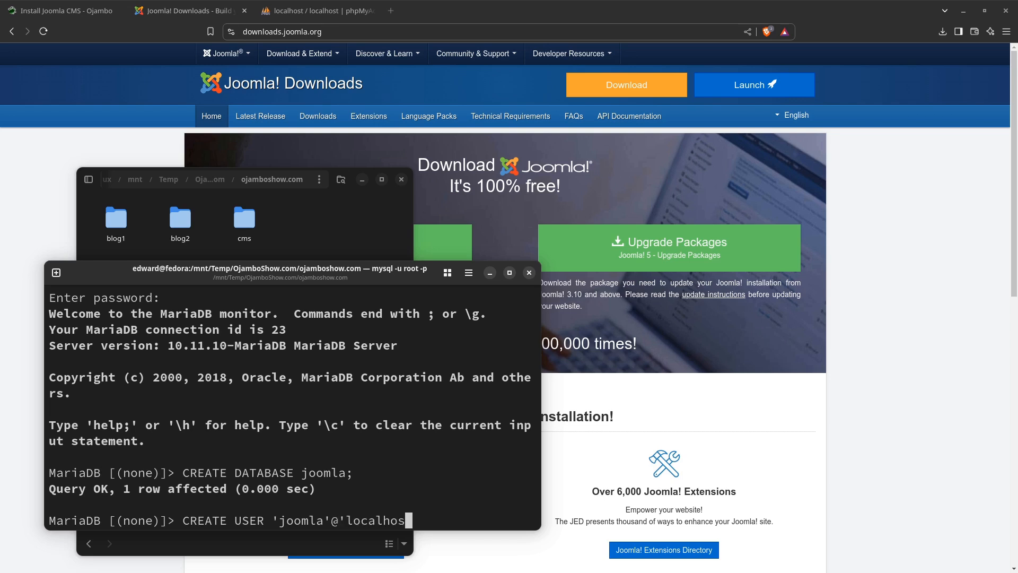
text(t' IDENTIFIED BY ')
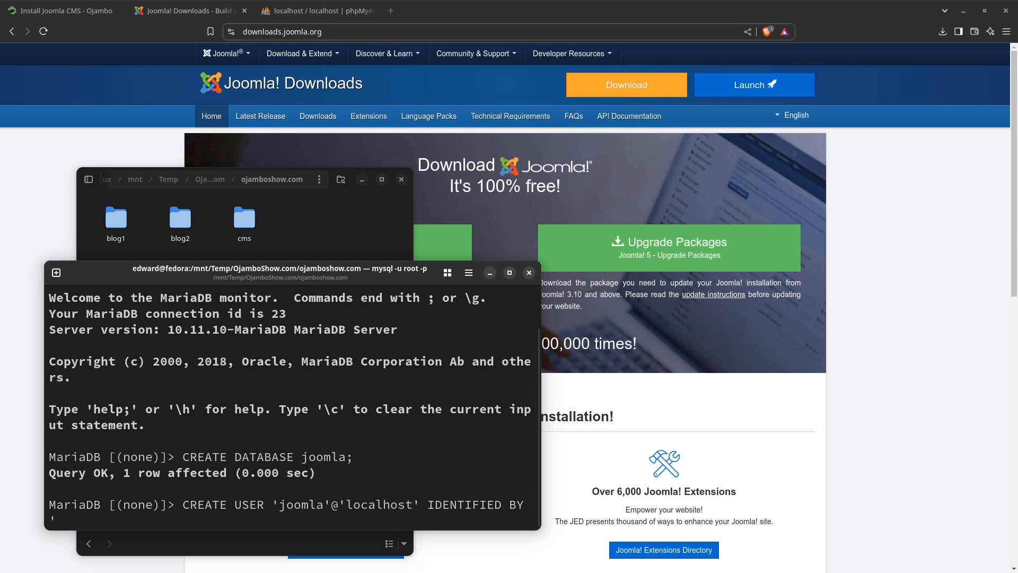
text(passwor)
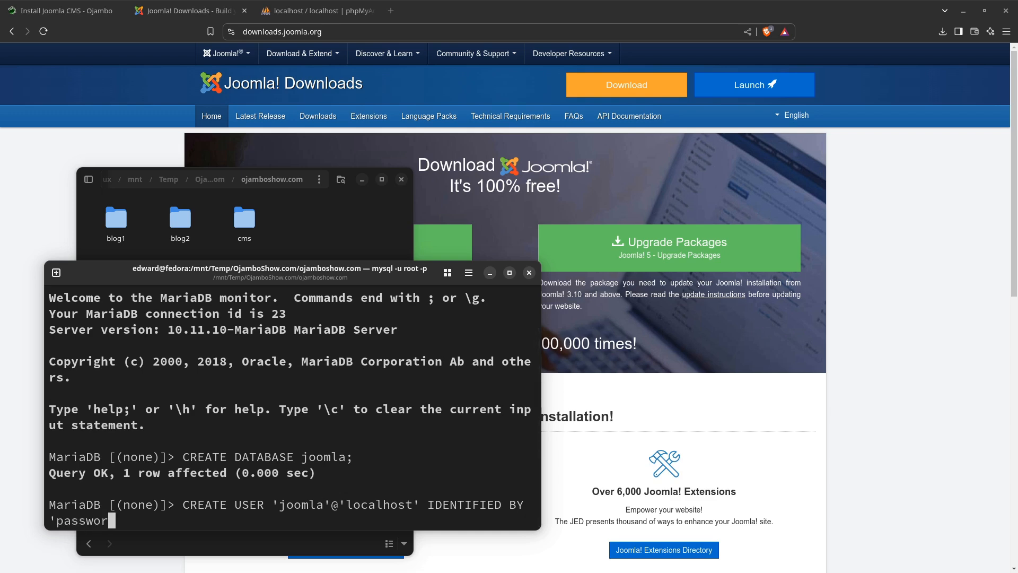
text(d';)
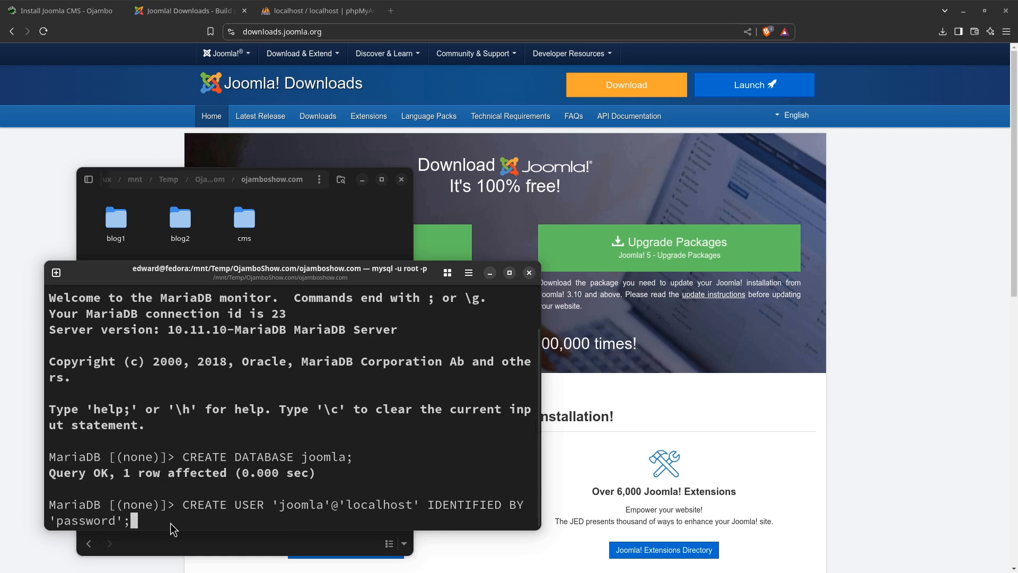
key(Return)
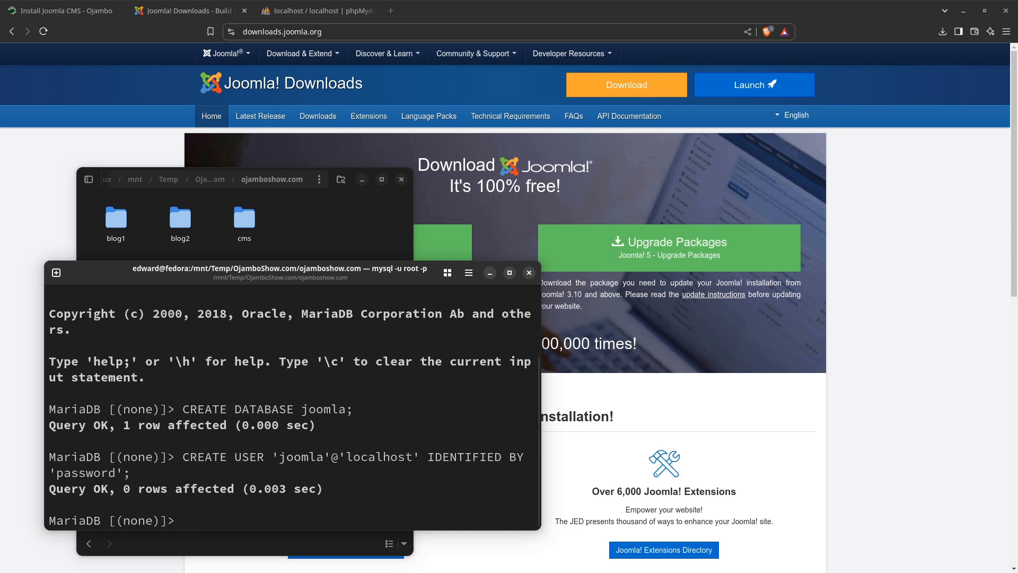
Grant the new user full access to the database with GRANT ALL PRIVILEGES ON joomla.* TO 'joomla'@'localhost';
text(GRANT )
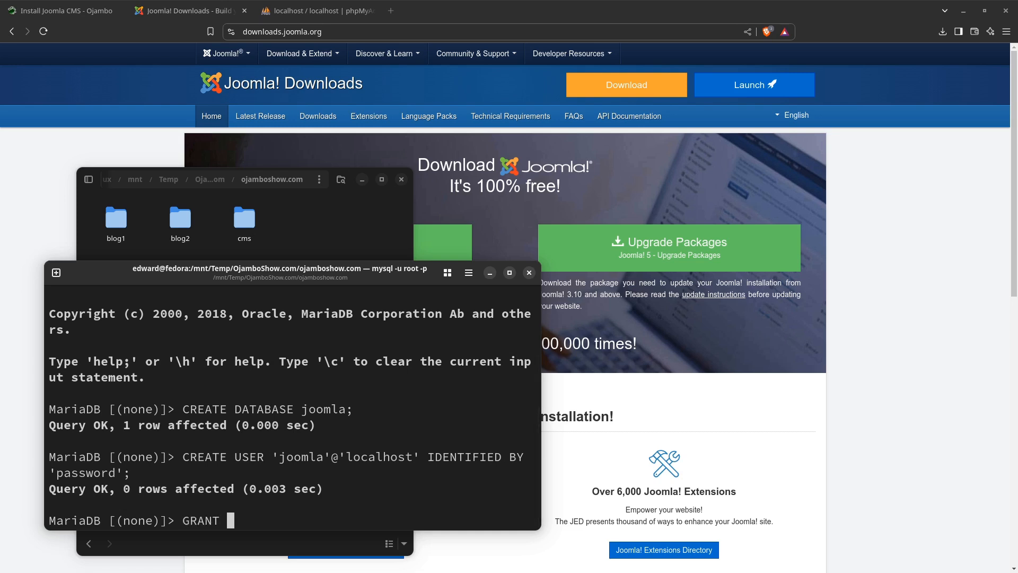
text(ALL PRIVILEGES)
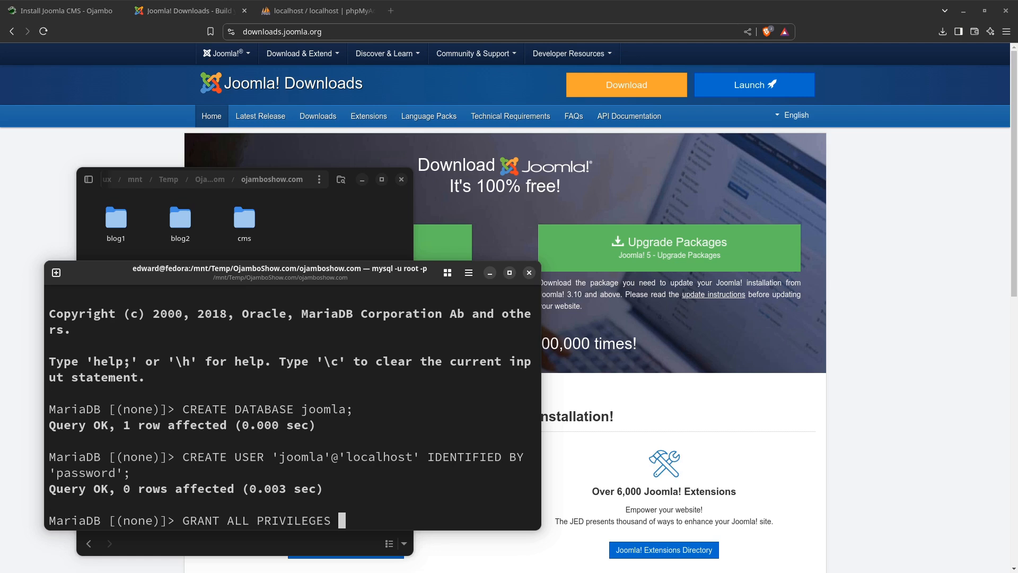
text( ON joomla.* TO )
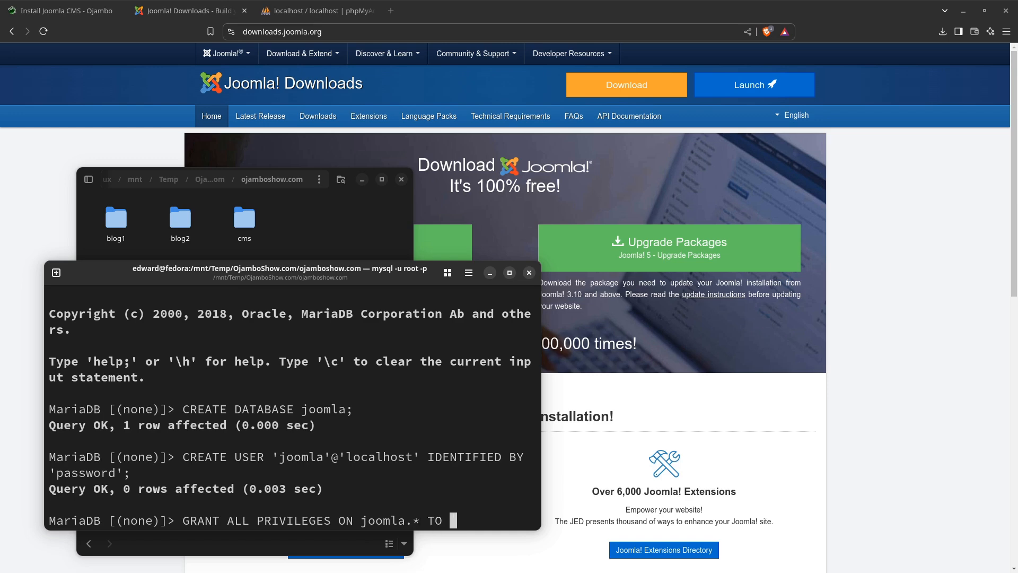
text('joomla'@)
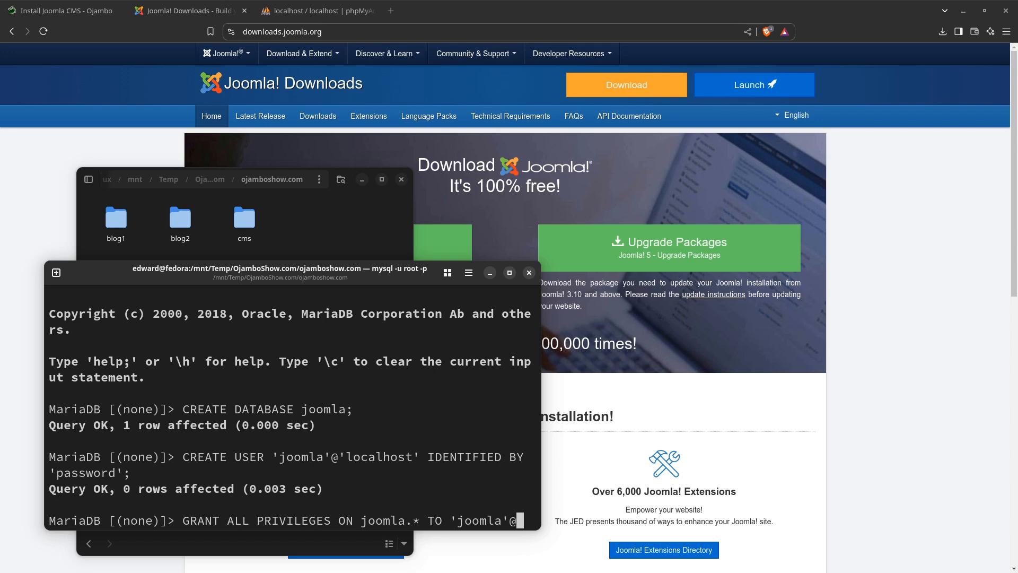
text('localhos)
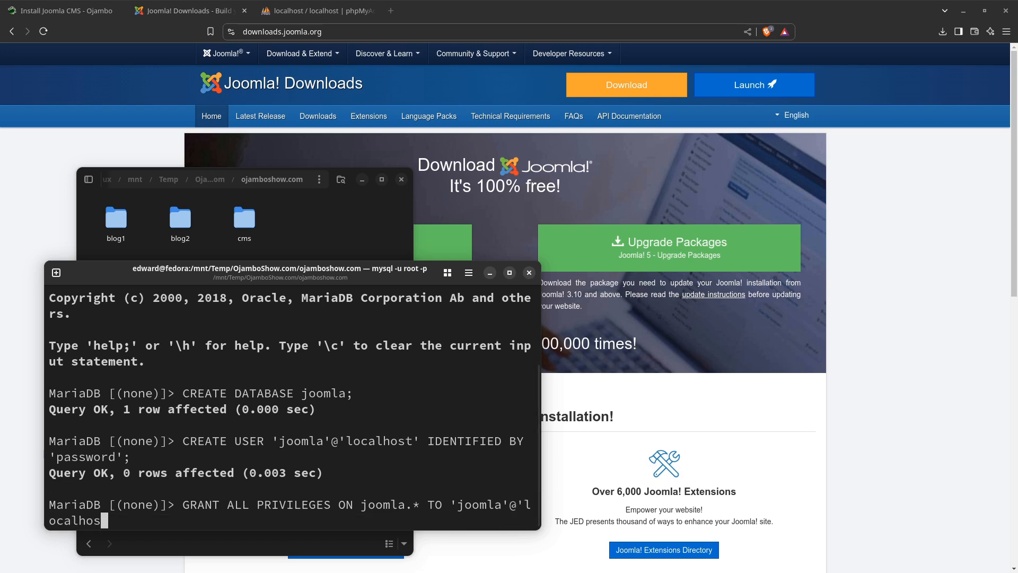
text(t';)
key(Return)
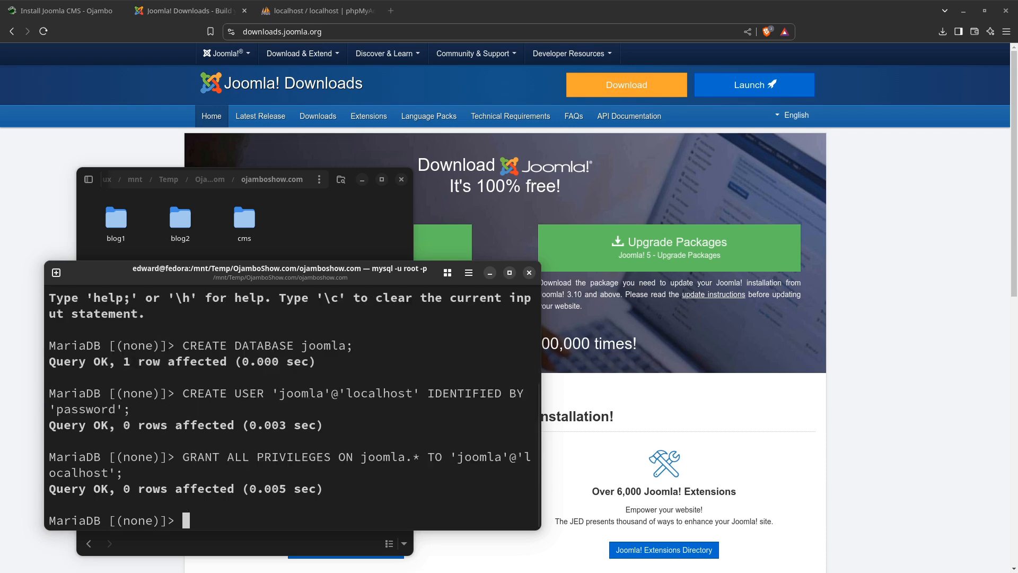
Reload the privilege tables with FLUSH PRIVILEGES; and quit the MariaDB monitor
text(FLUSH PRIV)
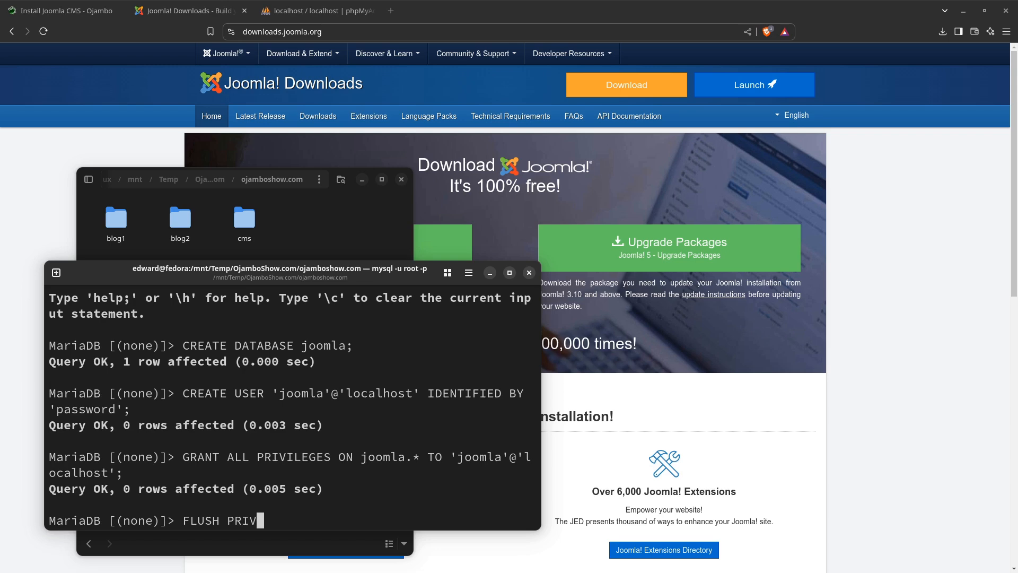
text(ILEGES;)
key(Return)
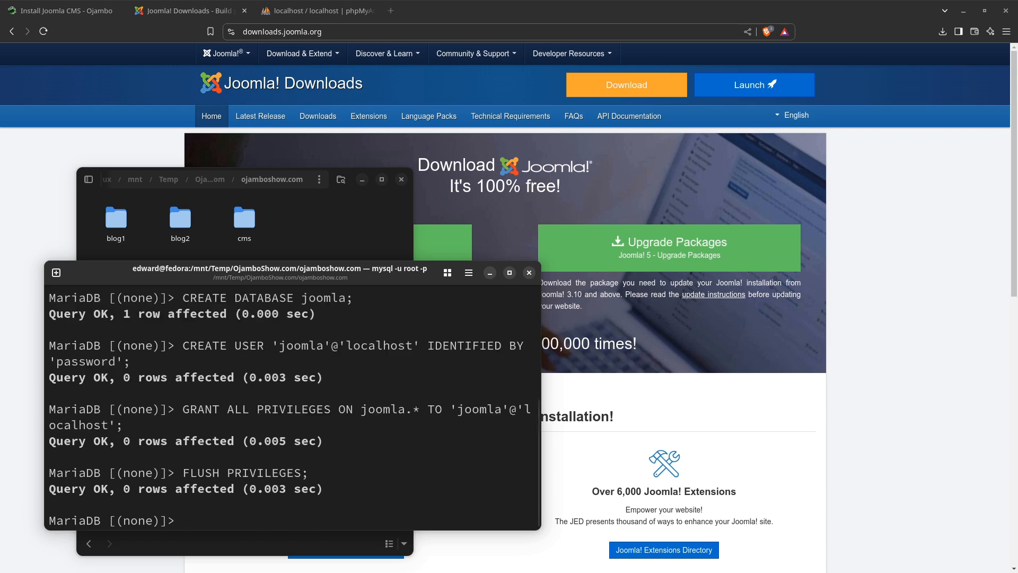
text(e)
key(BackSpace)
text(quit)
key(Return)
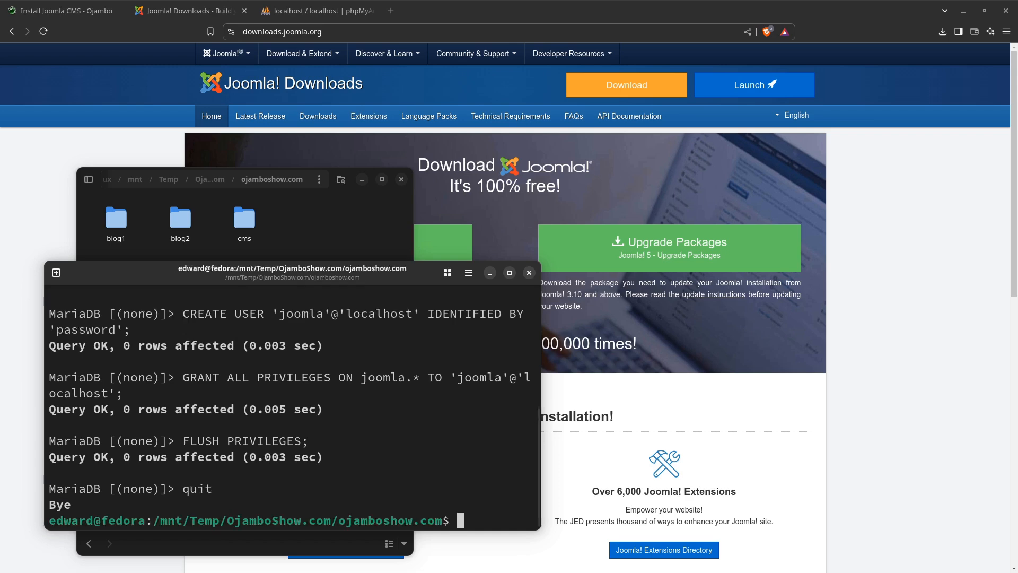
Move the terminal and the ojamboshow.com file manager window out of the way to uncover the browser
scroll(246, 308, up, 1)
drag(234, 274, 0, 196)
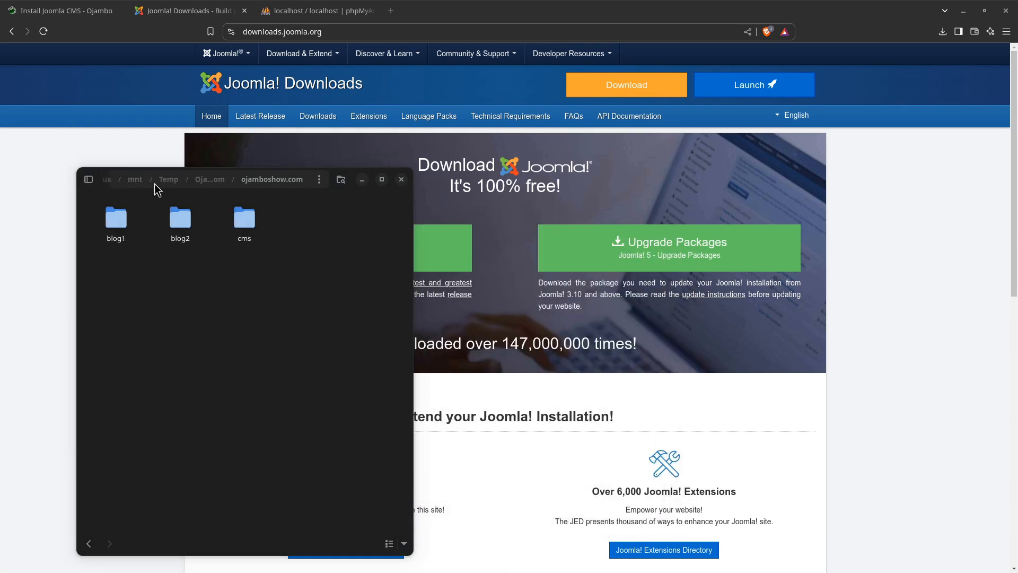
click(944, 33)
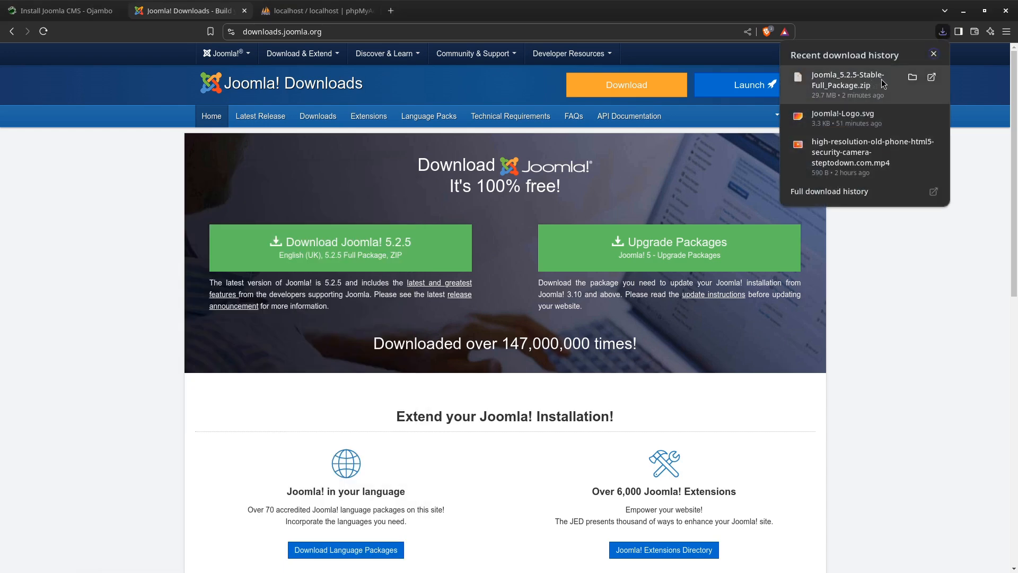
click(995, 349)
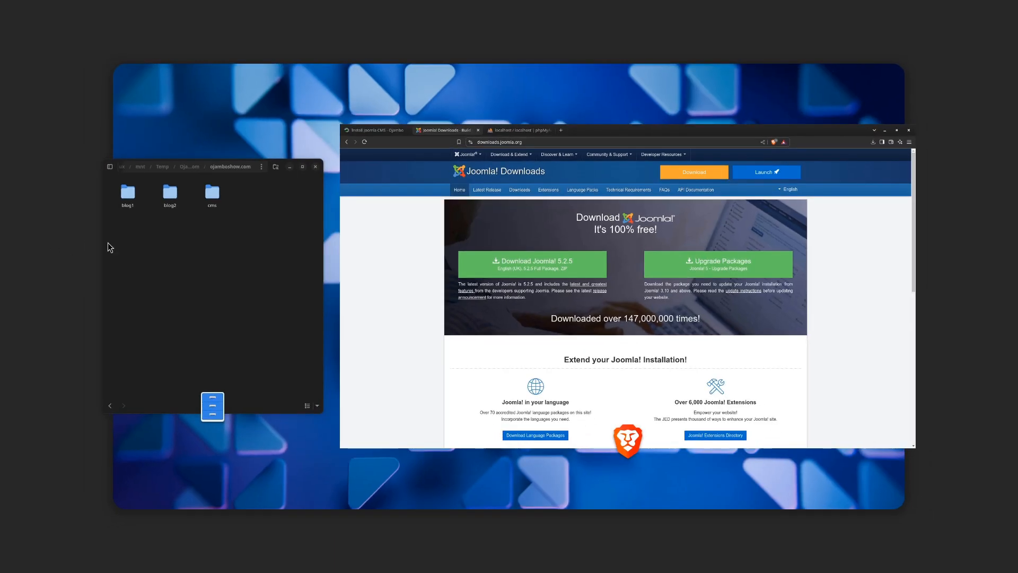
click(195, 285)
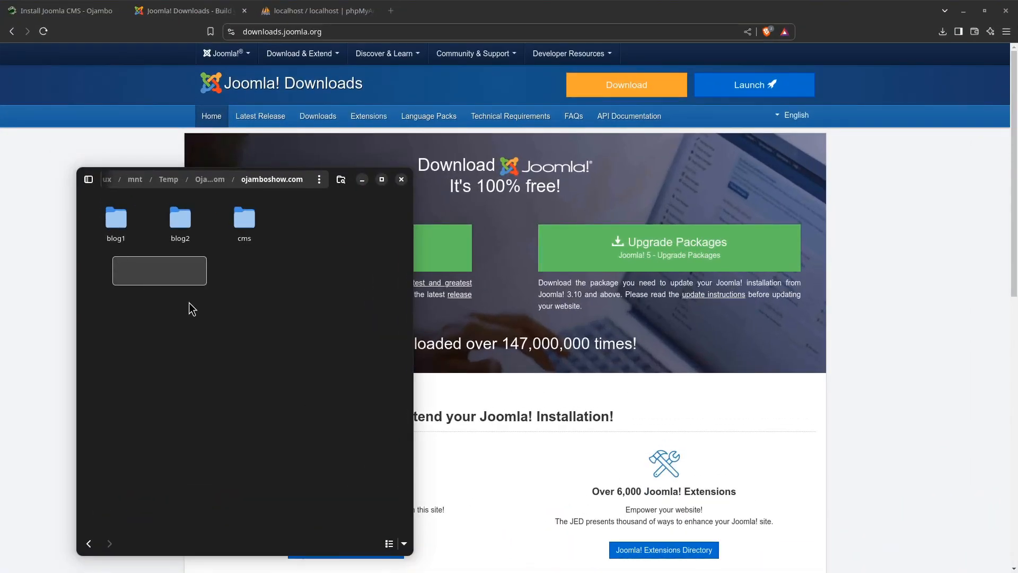
drag(207, 313, 0, 234)
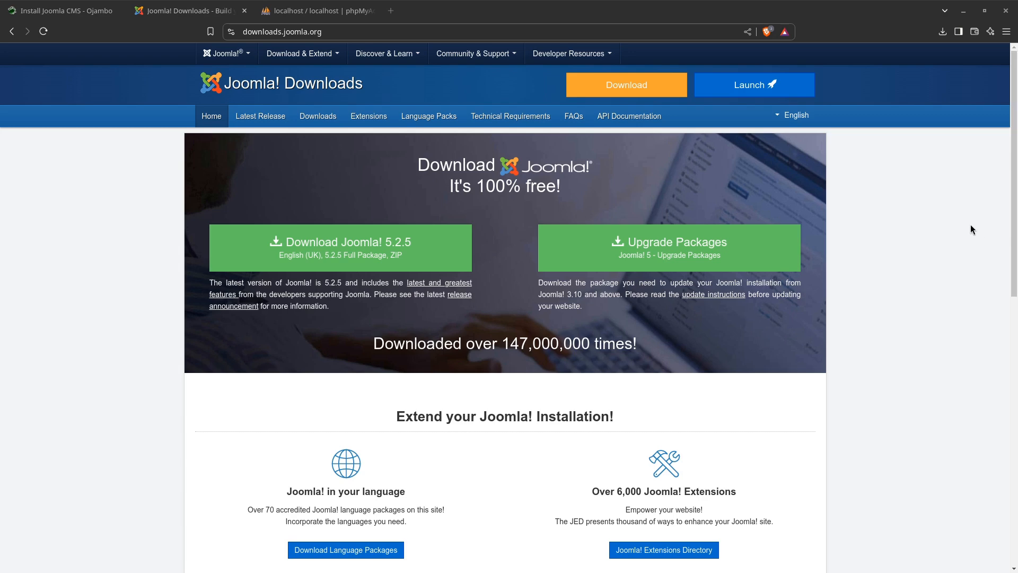
Copy Joomla_5.2.5-Stable-Full_Package.zip from the Downloads folder into the ojamboshow.com folder and close the Downloads window
click(943, 32)
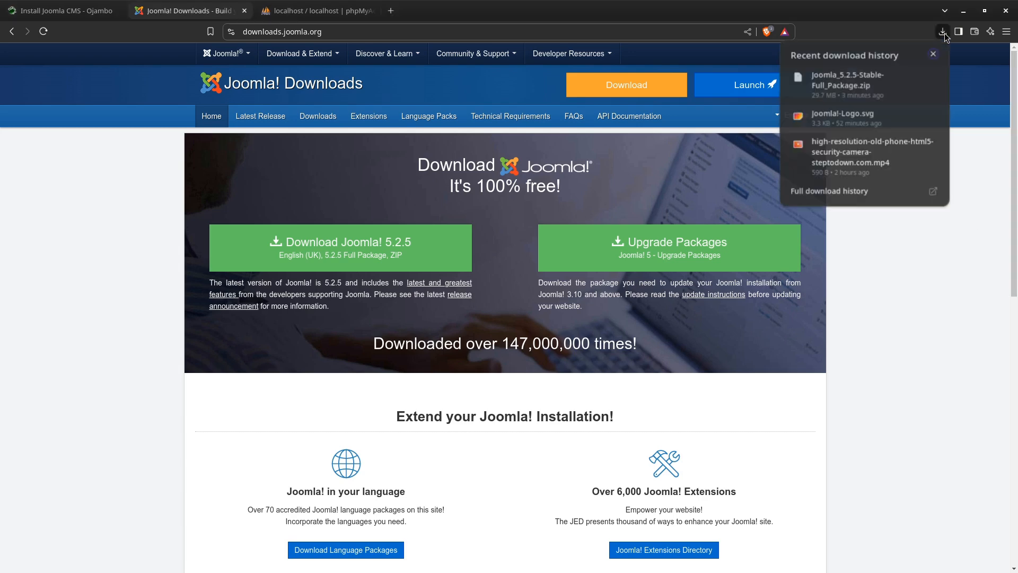
click(913, 78)
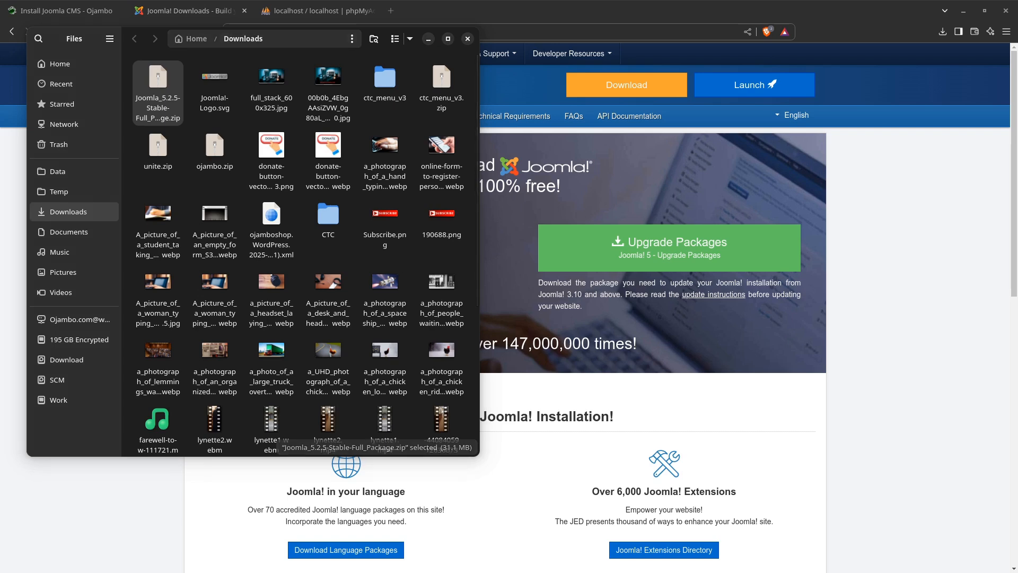
drag(0, 33, 307, 165)
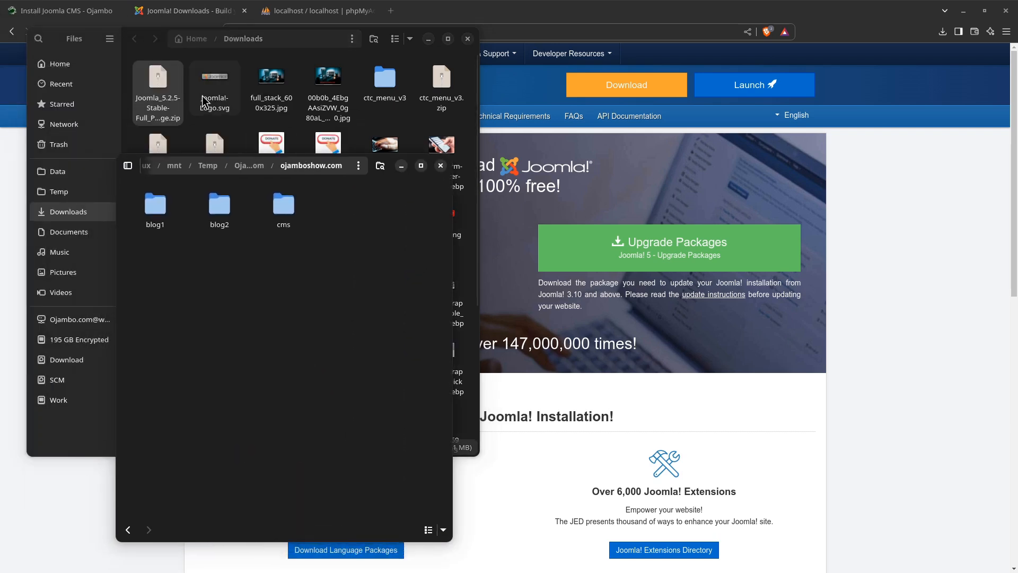
click(161, 90)
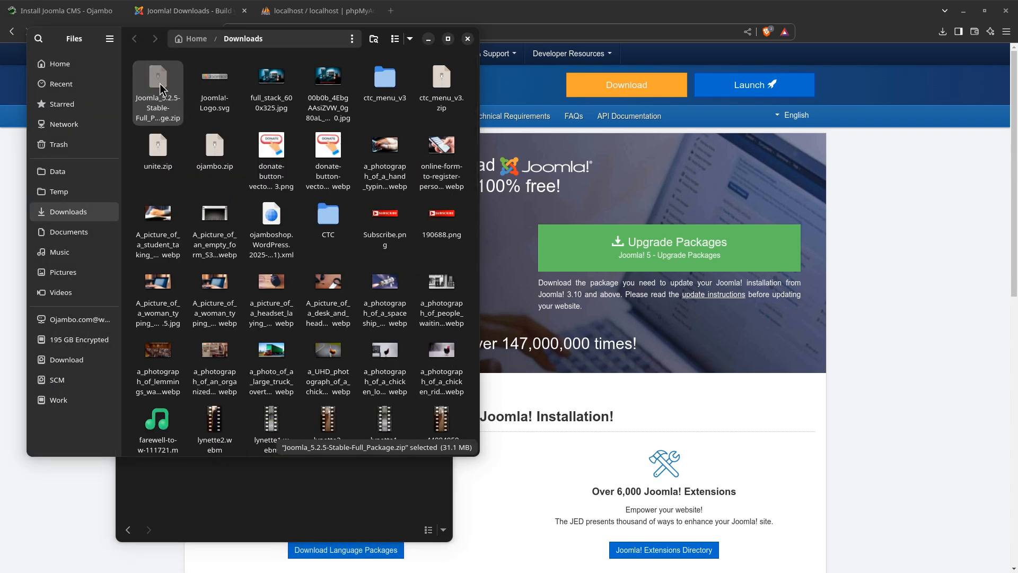
click(286, 508)
key(ctrl+v)
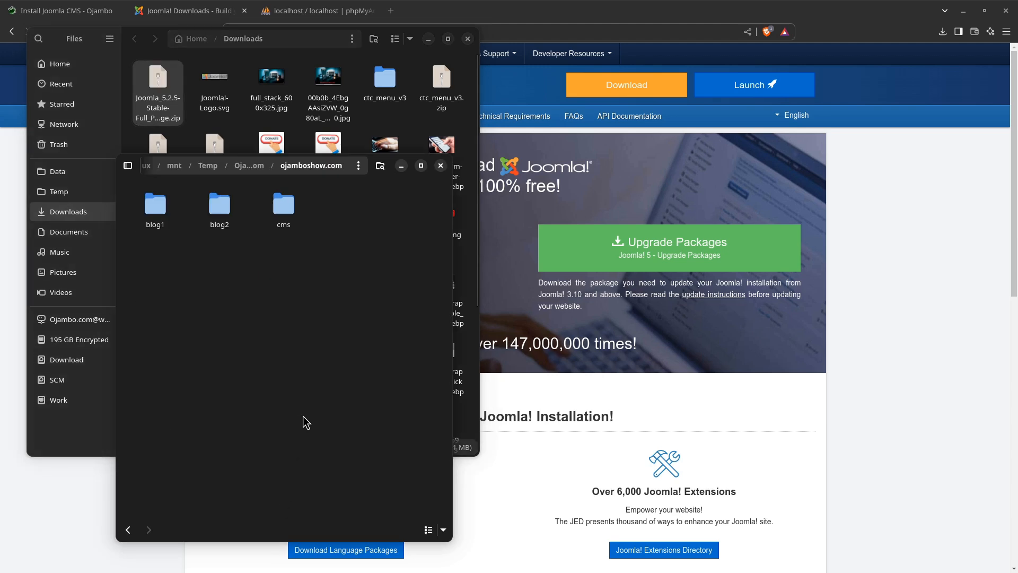
click(468, 39)
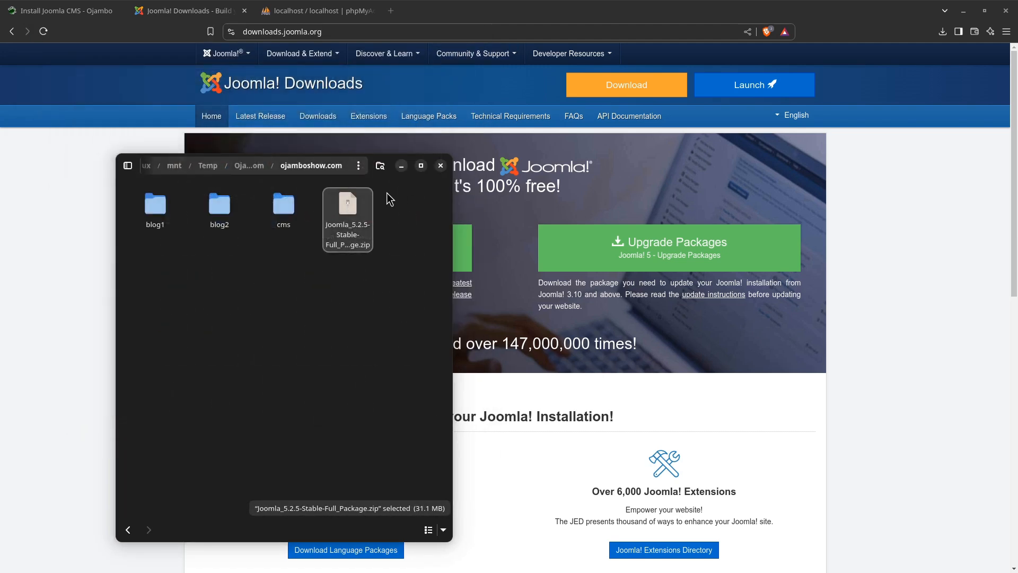
Bring the terminal back to the front and place it beside the files in the ojamboshow.com folder window
right_click(345, 212)
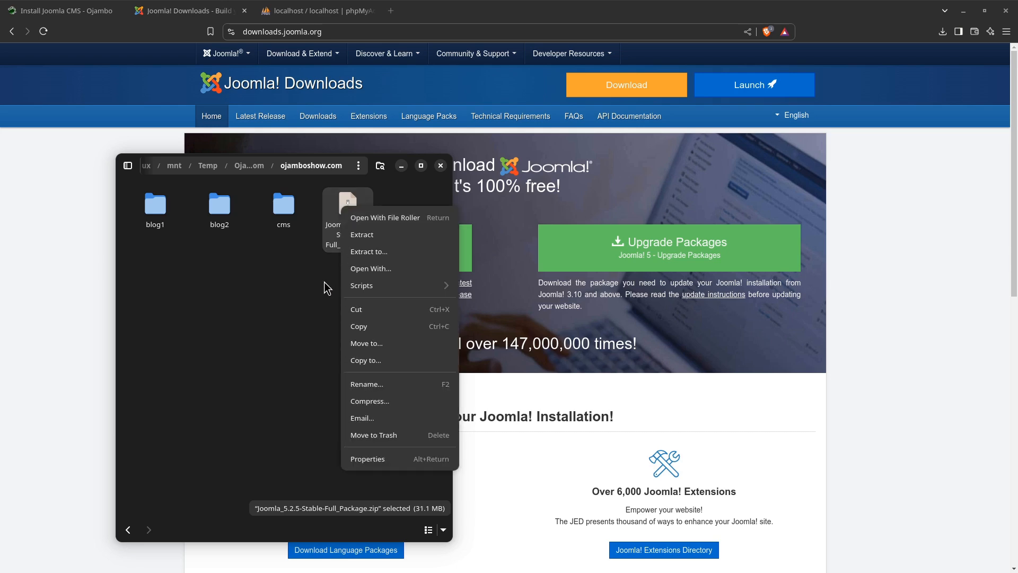
click(218, 295)
click(19, 345)
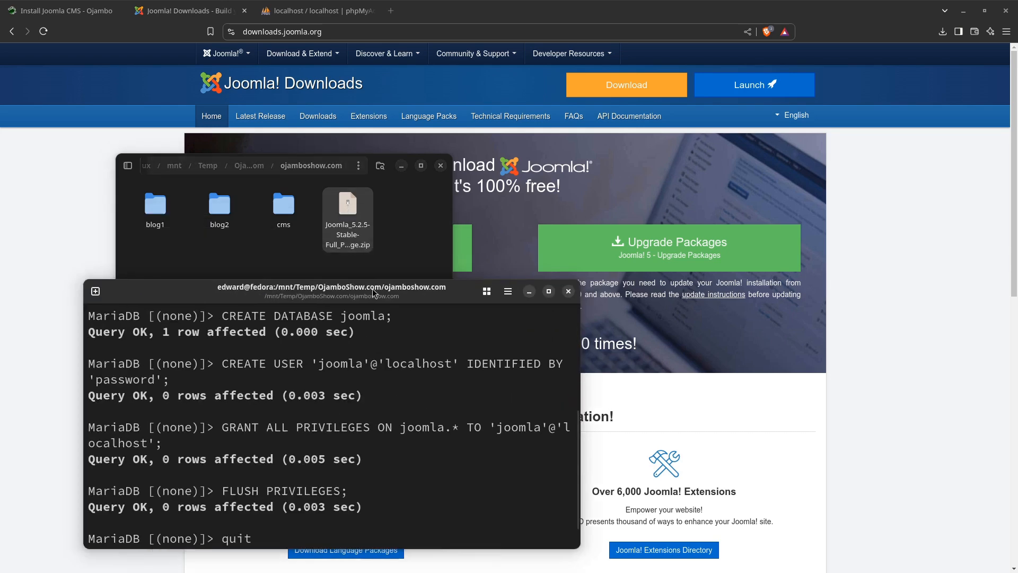
drag(369, 289, 652, 269)
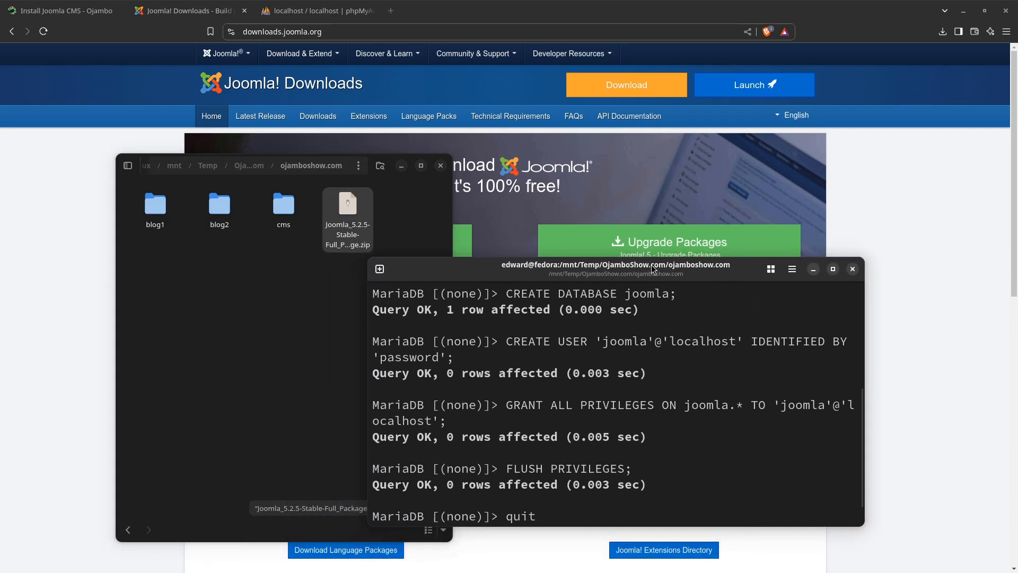
Dismiss the zip file's options and quit the MariaDB monitor in the terminal
right_click(345, 212)
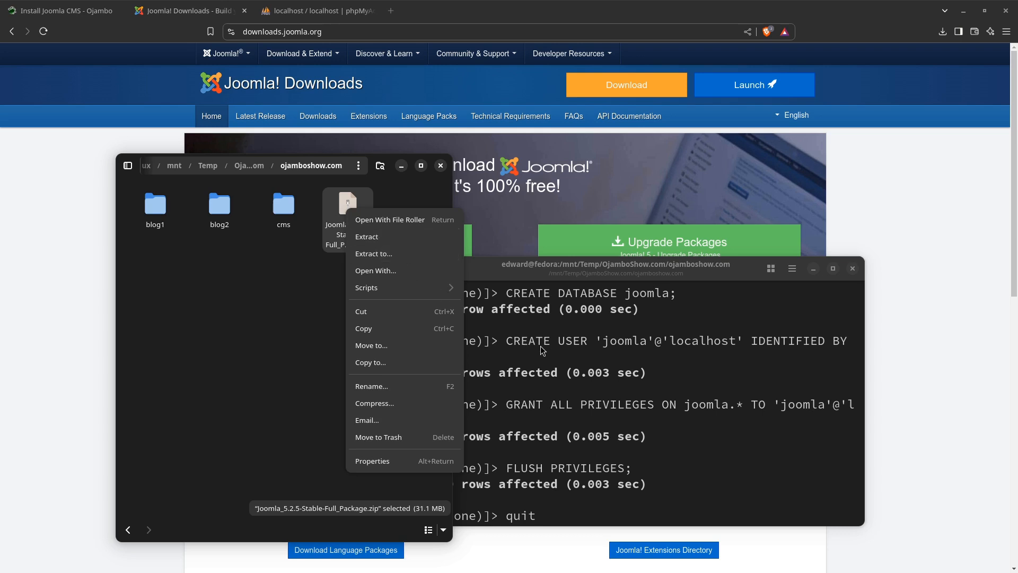
click(311, 320)
click(554, 414)
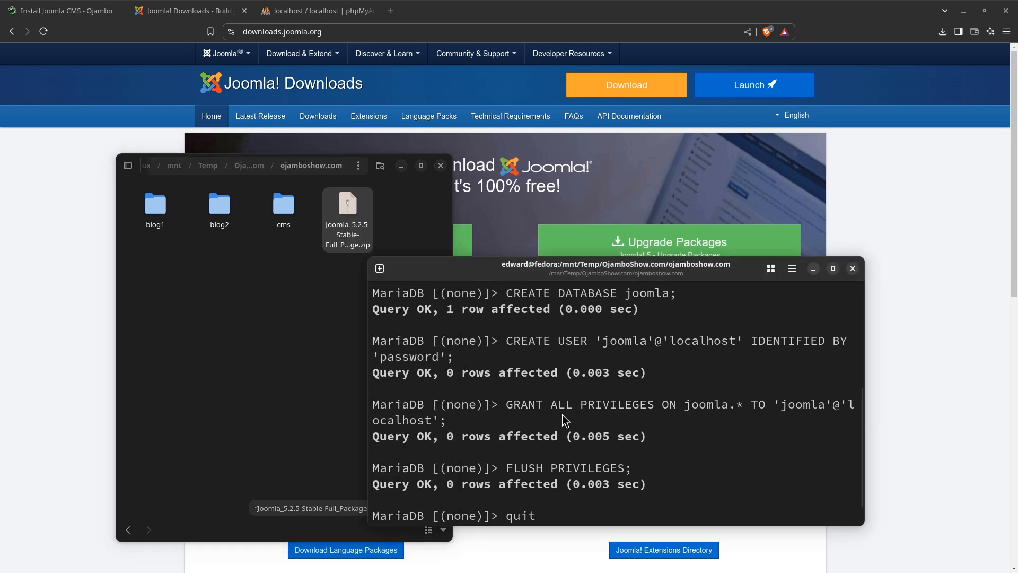
key(Return)
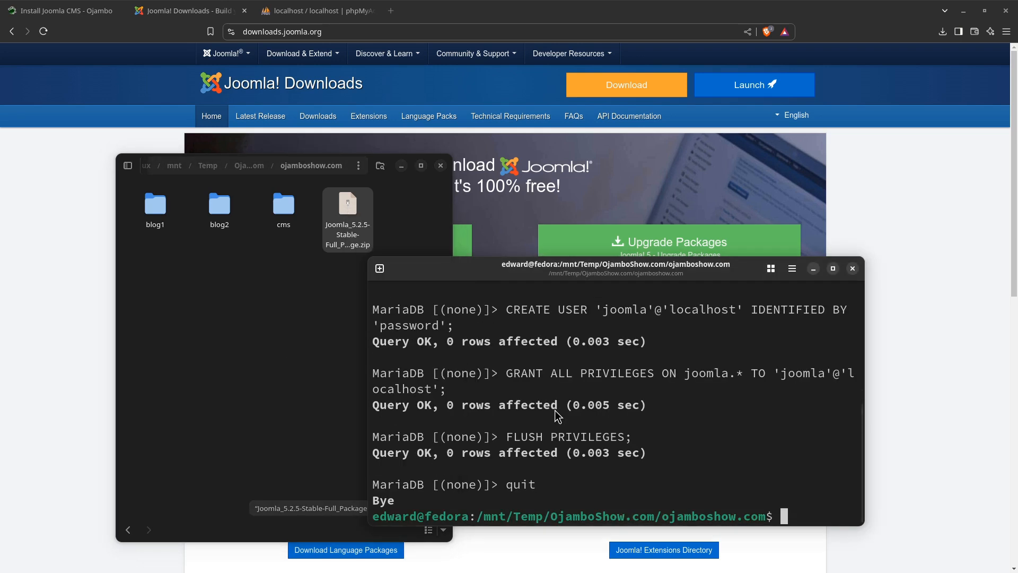
Unzip the Joomla 5.2.5 full package straight into the ojamboshow.com folder from the terminal
text(unzip )
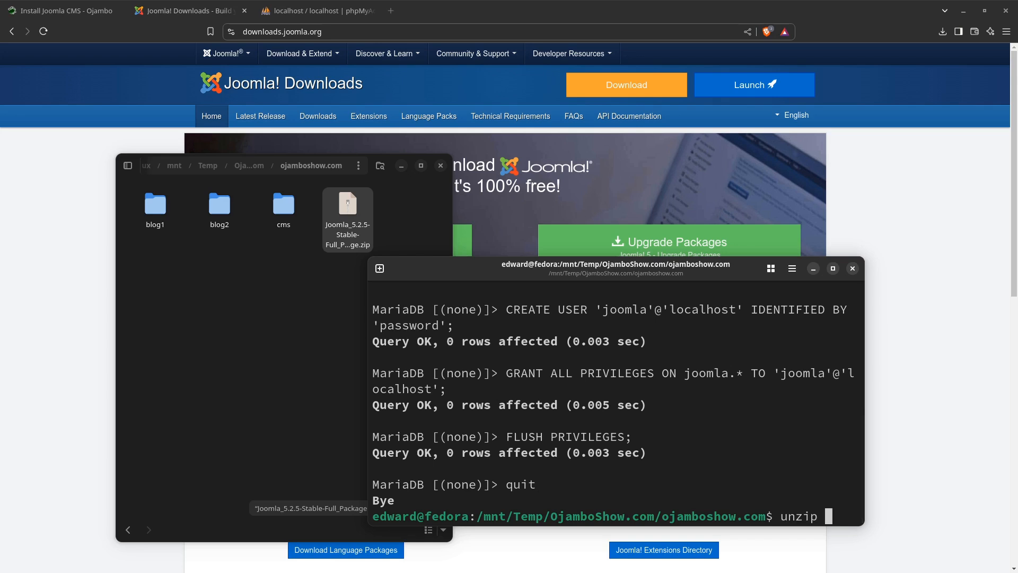
text(Joom)
key(Tab)
key(Return)
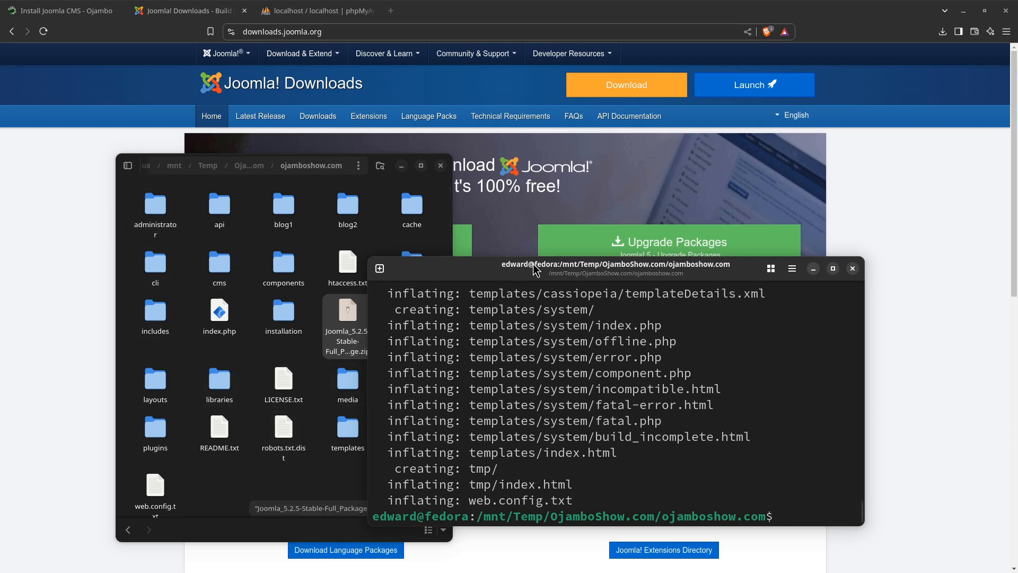
Move the terminal off the ojamboshow.com file window, clear the file selection and refresh the folder listing
drag(533, 264, 0, 187)
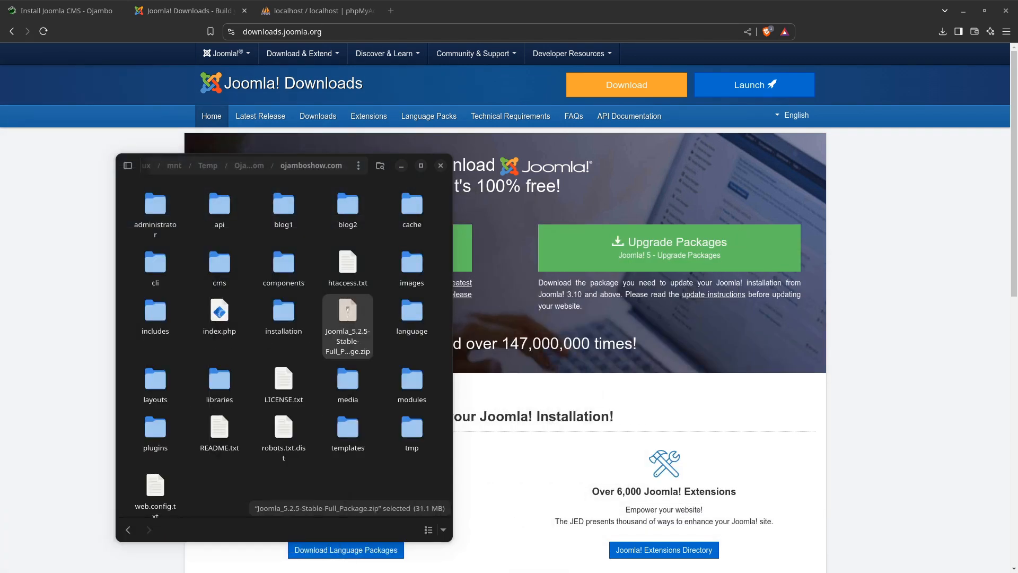
scroll(248, 484, down, 1)
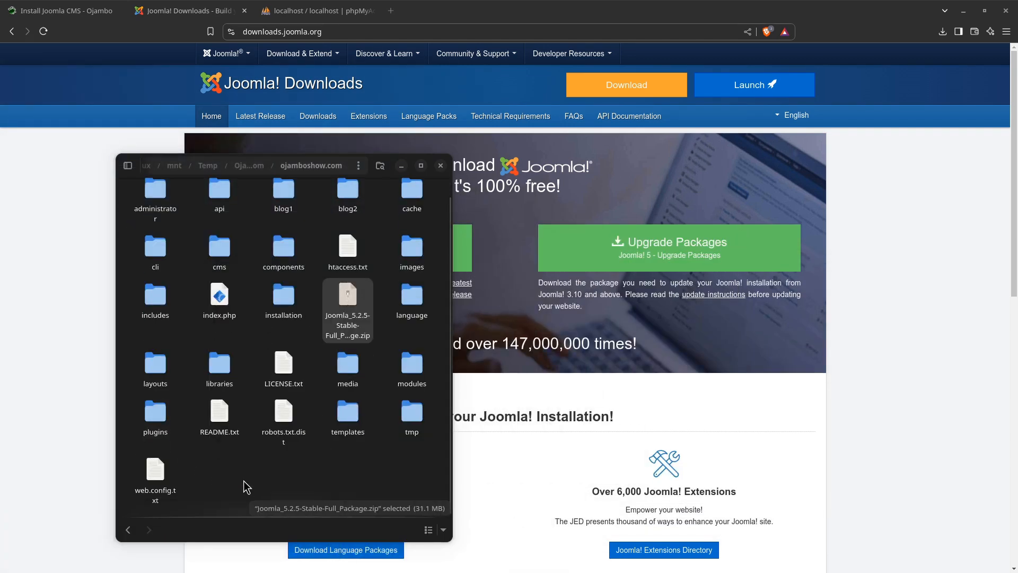
click(250, 470)
key(F5)
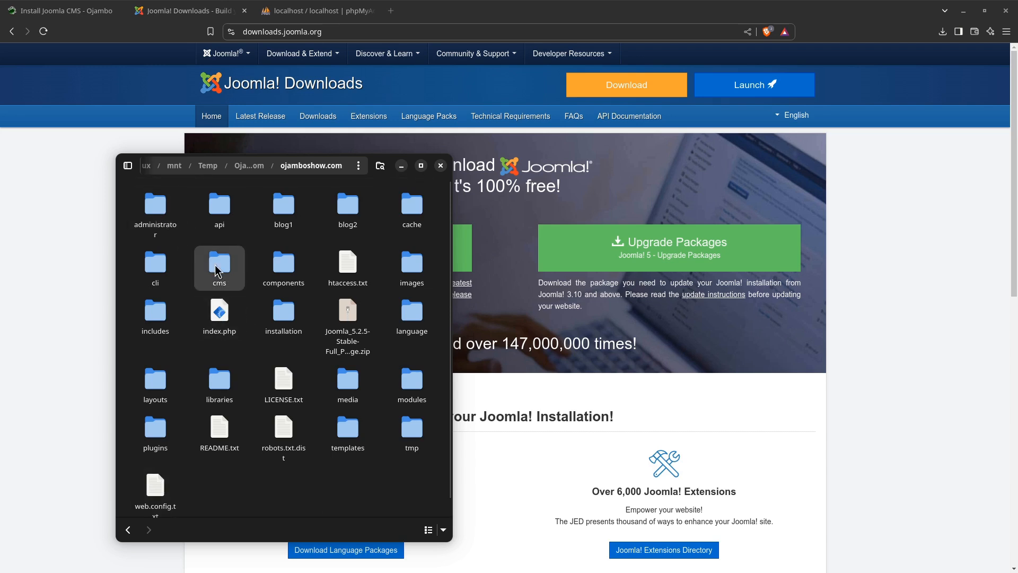
Move everything in ojamboshow.com except blog1, blog2 and cms to the trash and undo that deletion
key(ctrl+a)
ctrl+click(281, 212)
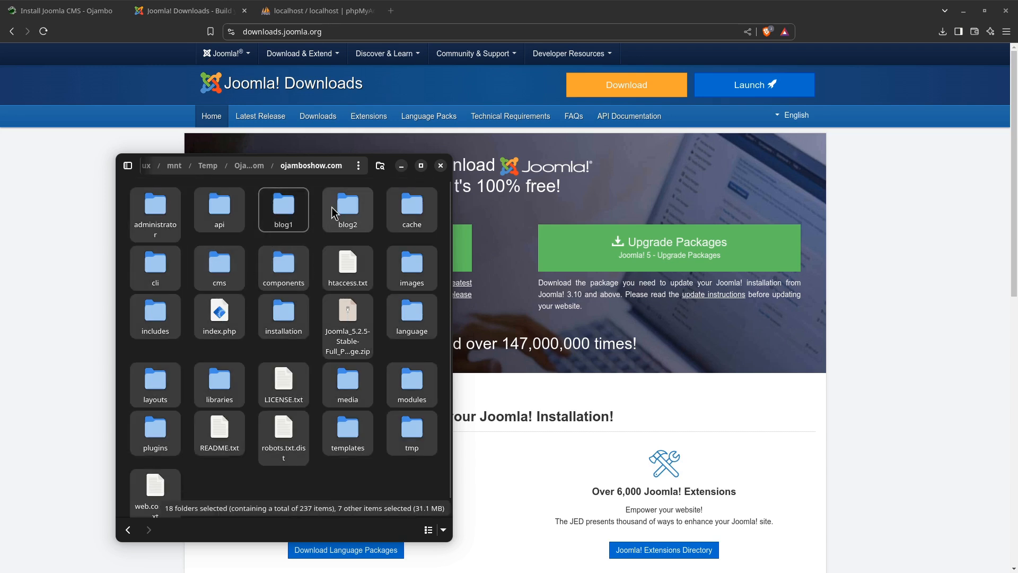
ctrl+click(345, 215)
ctrl+click(229, 255)
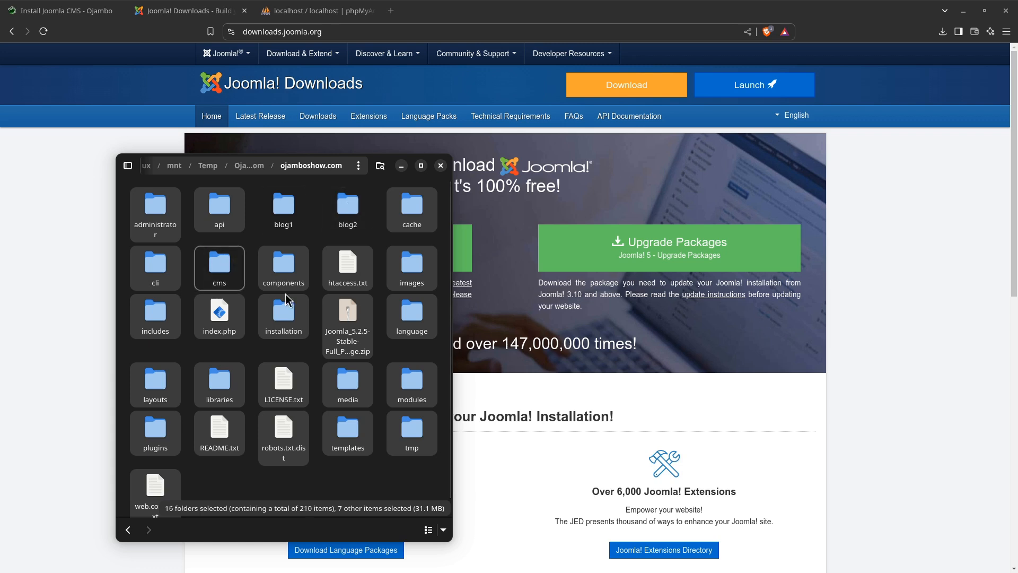
key(Delete)
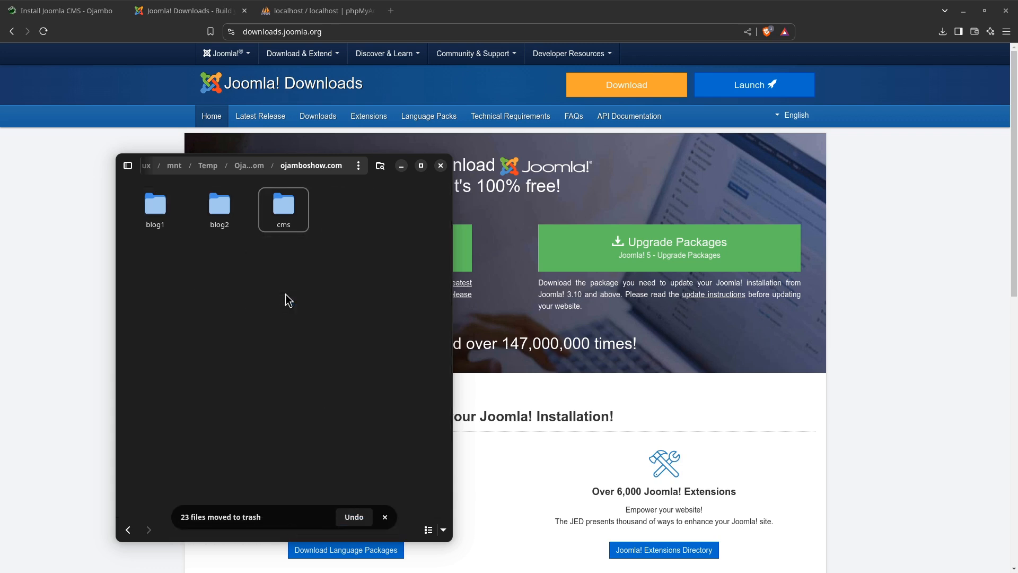
click(250, 311)
key(ctrl+z)
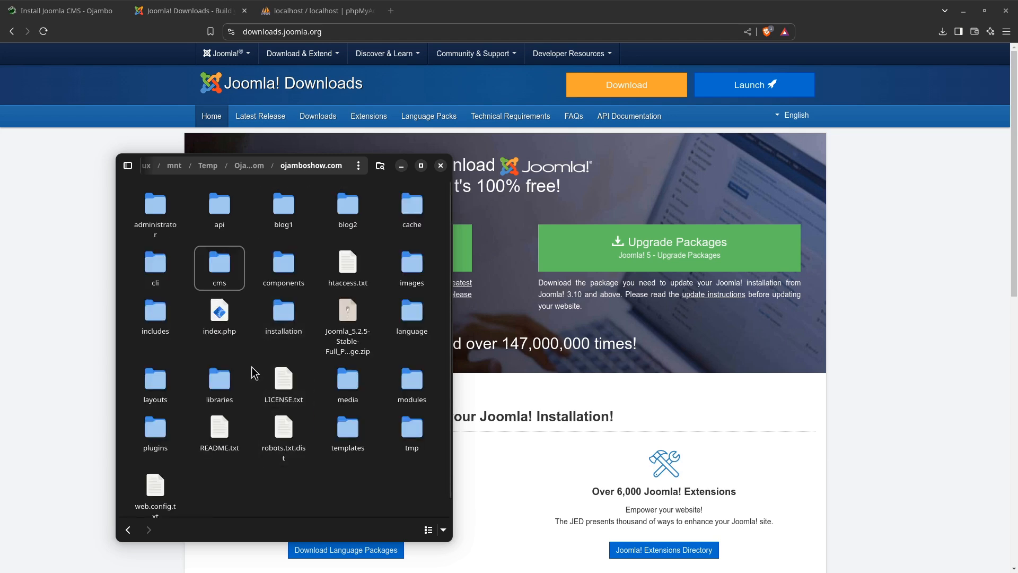
Move all extracted files to the trash, keeping only blog1, blog2, cms and the Joomla zip in ojamboshow.com
click(233, 269)
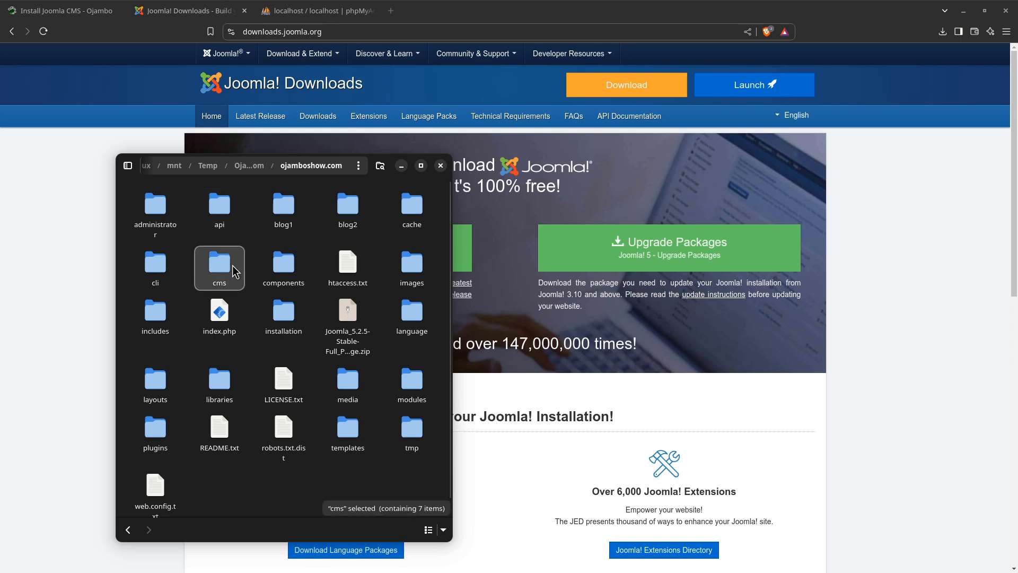
key(ctrl+a)
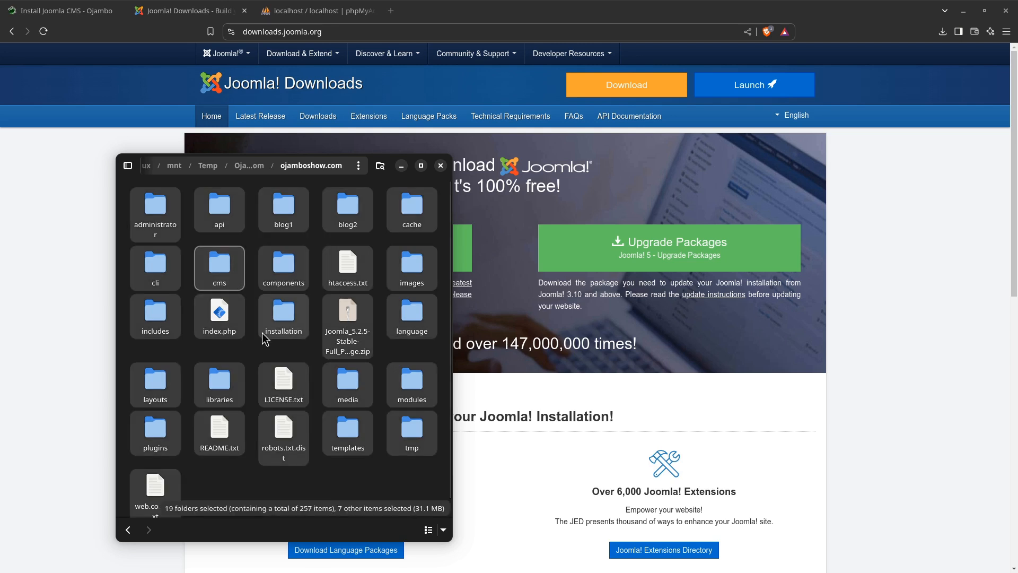
ctrl+click(352, 312)
ctrl+click(347, 208)
ctrl+click(293, 207)
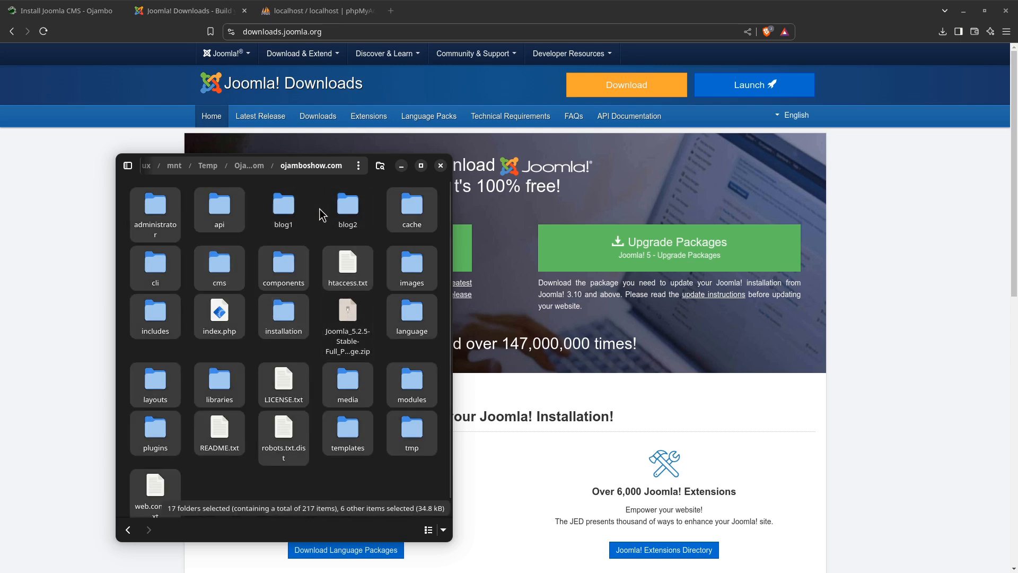
ctrl+click(223, 265)
key(Delete)
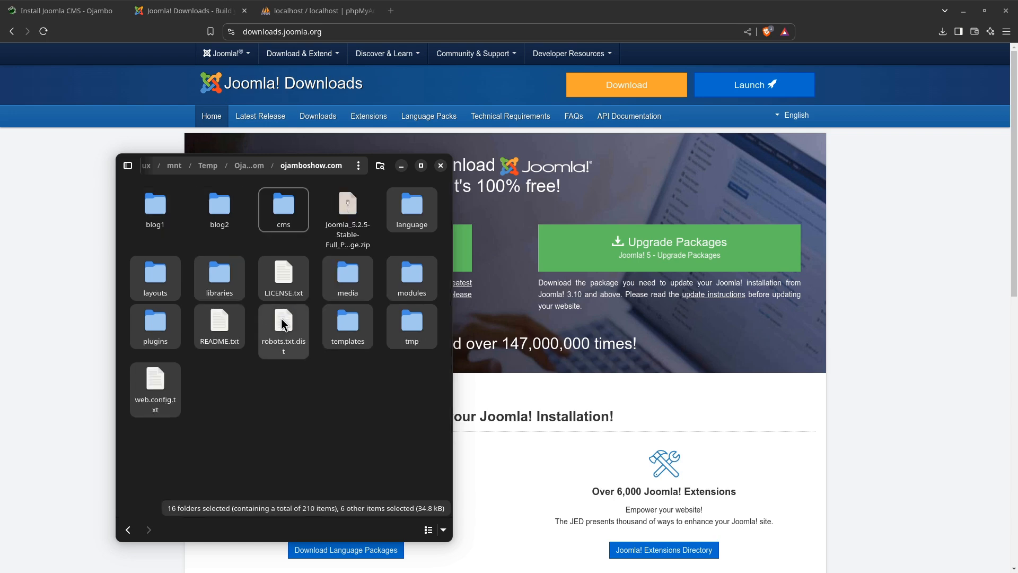
Extract Joomla_5.2.5-Stable-Full_Package.zip with the file manager, choosing the ojamboshow.com folder as the destination
right_click(348, 212)
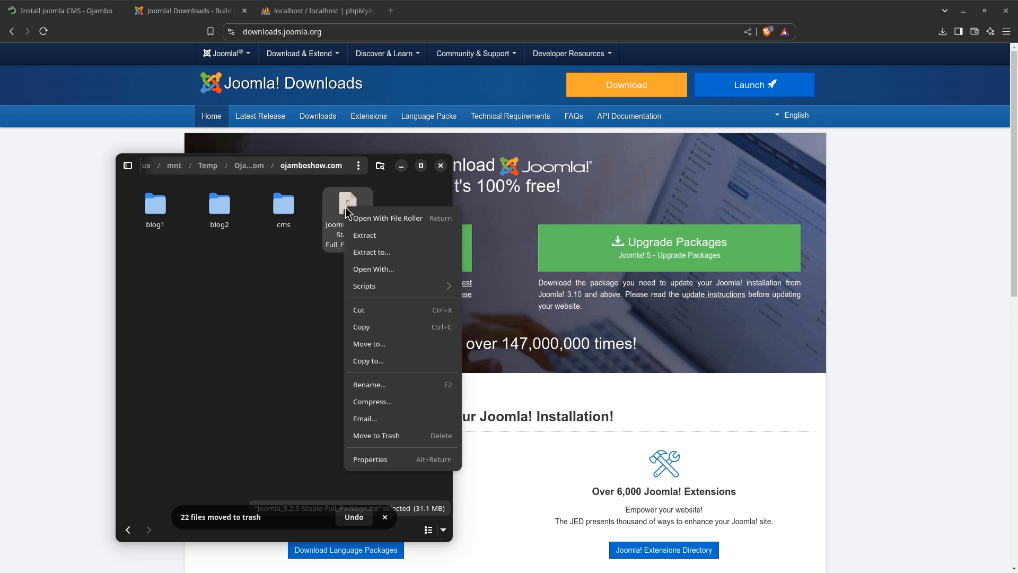
click(371, 252)
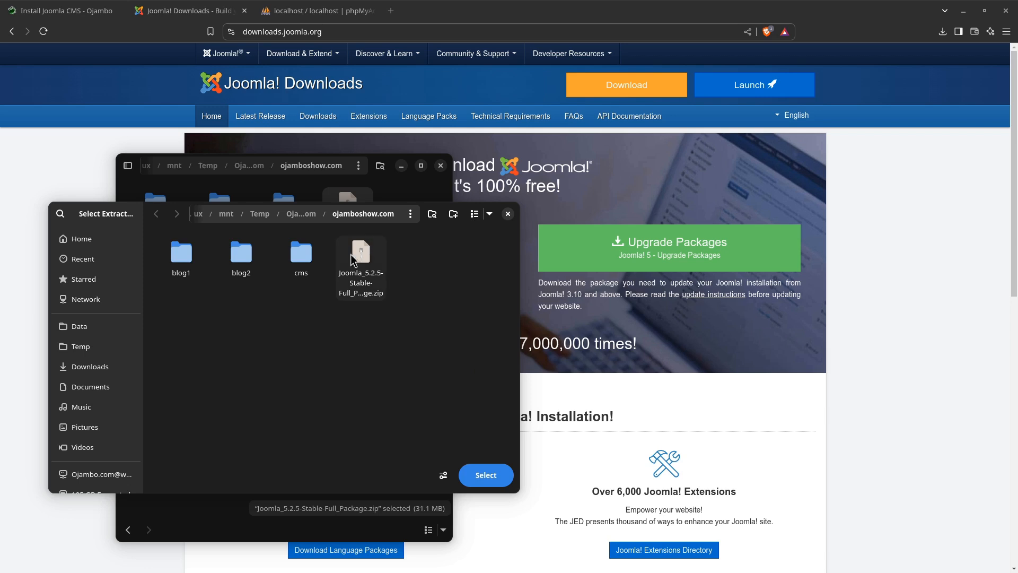
click(355, 267)
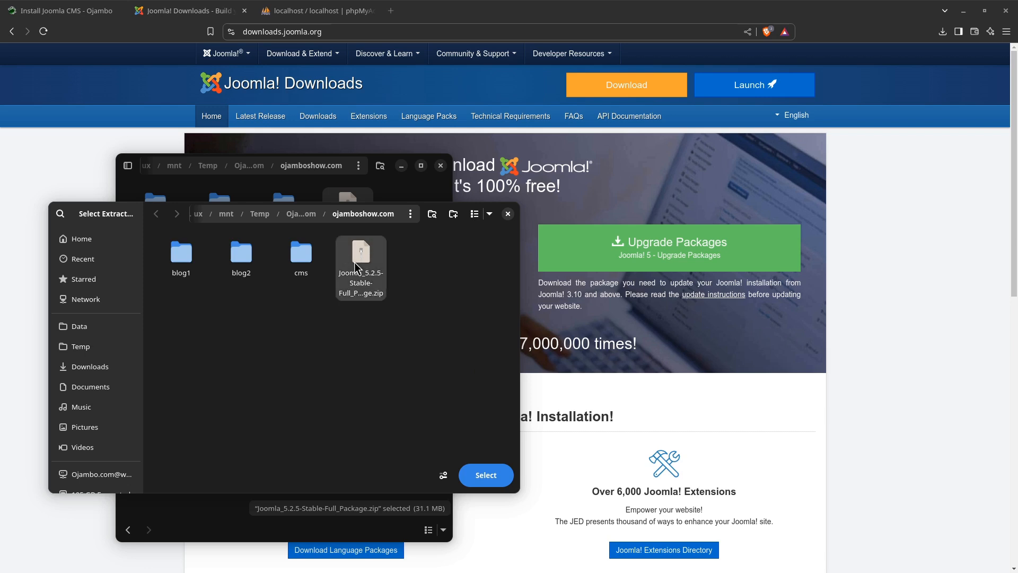
click(485, 475)
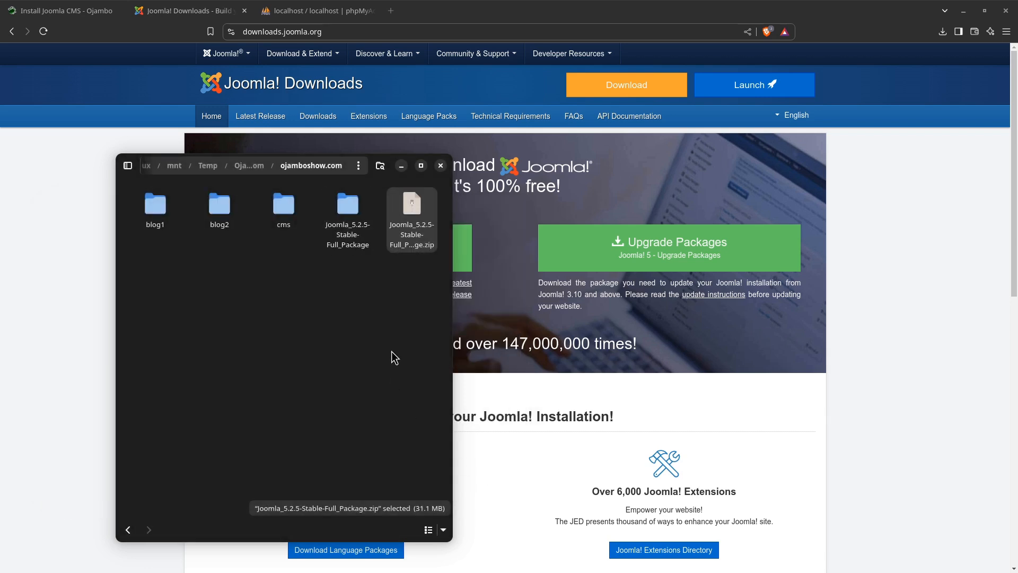
Rename the extracted Joomla_5.2.5-Stable-Full_Package folder to joomla
double_click(346, 211)
click(196, 165)
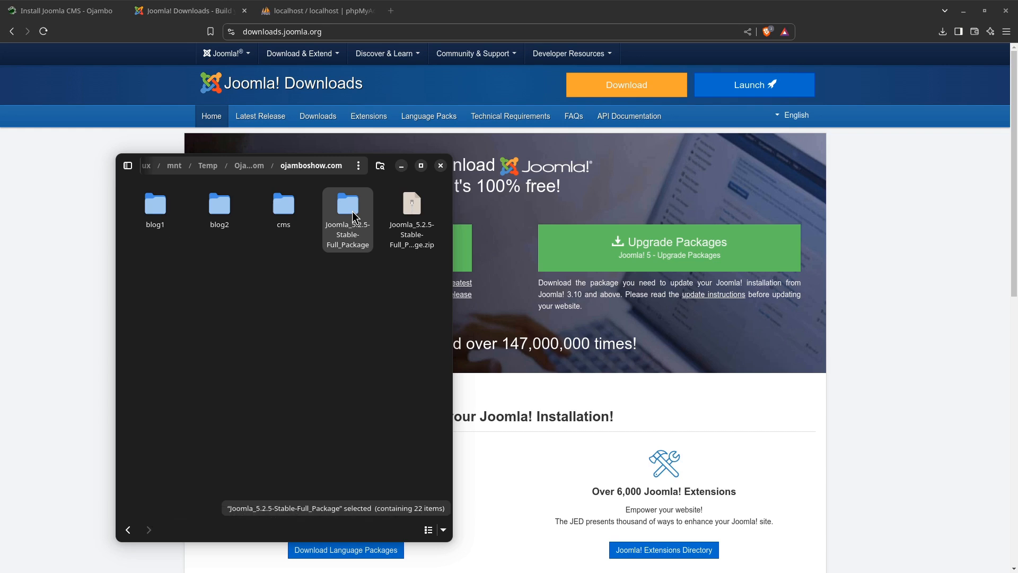
key(F2)
text(jo)
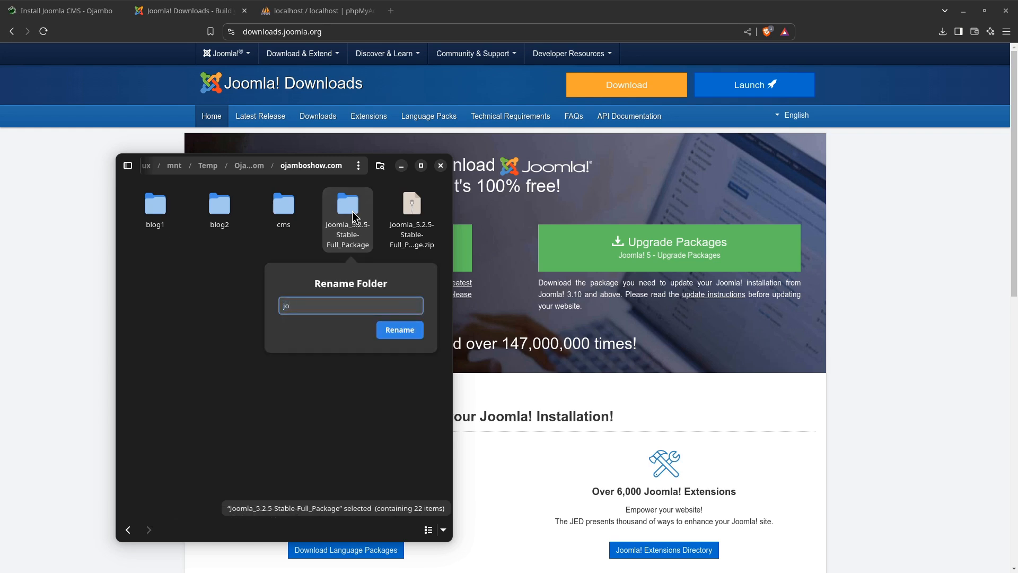
text(omla)
key(Return)
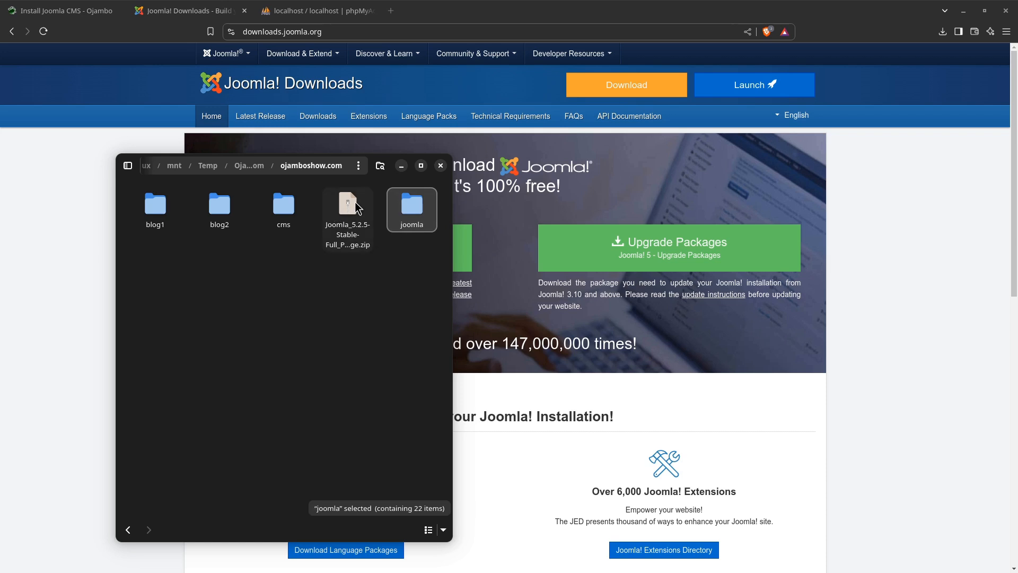
Move the Joomla zip file to the trash and open the joomla folder
click(348, 207)
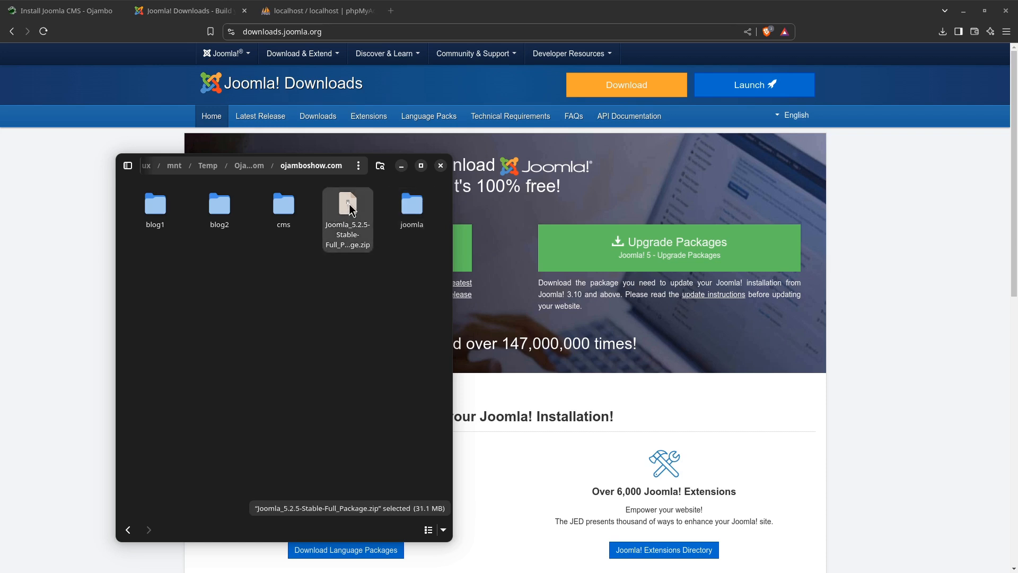
key(Delete)
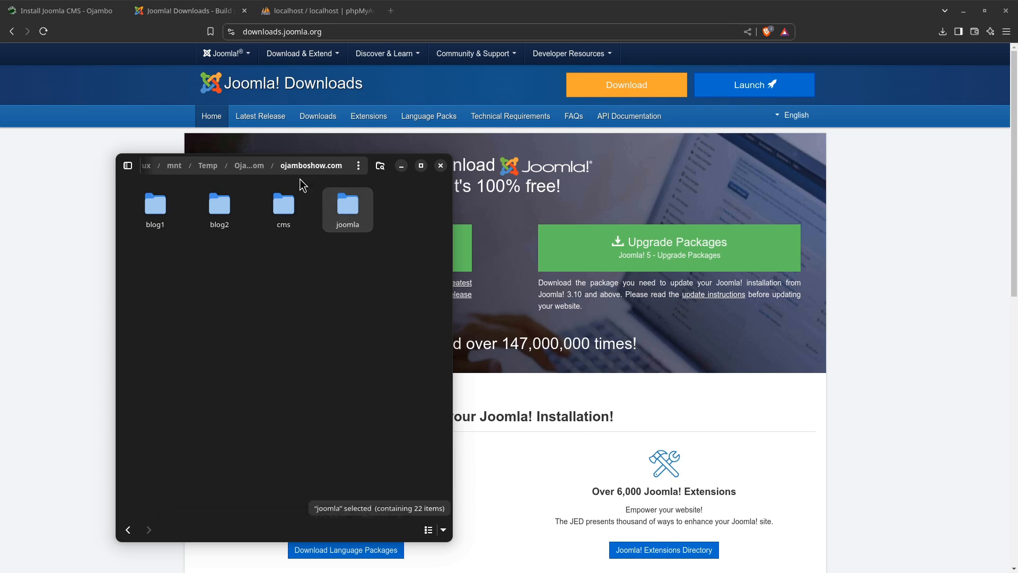
double_click(354, 213)
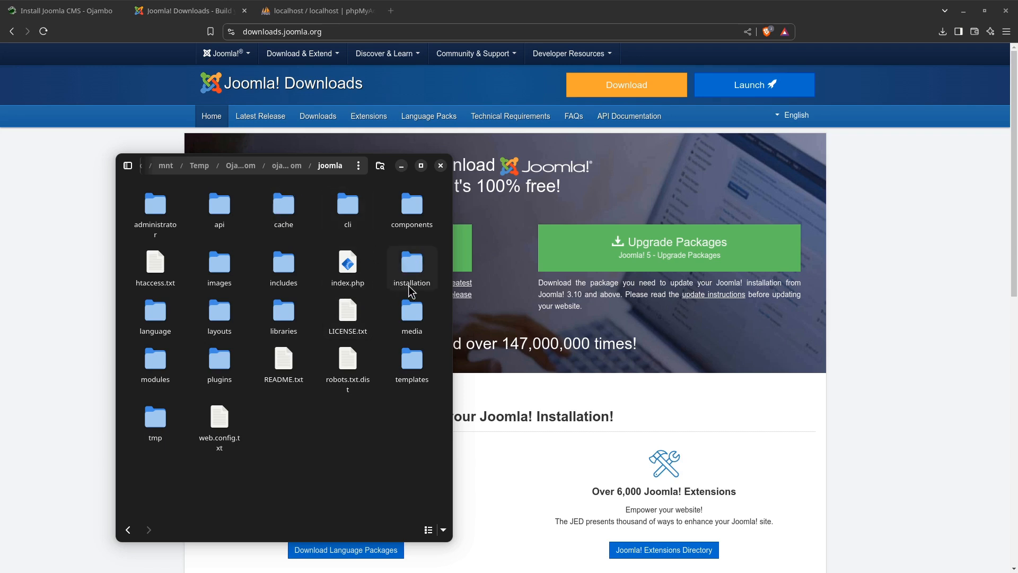
Move the file manager off the browser and open the joomla database from phpMyAdmin's database list
drag(314, 167, 0, 114)
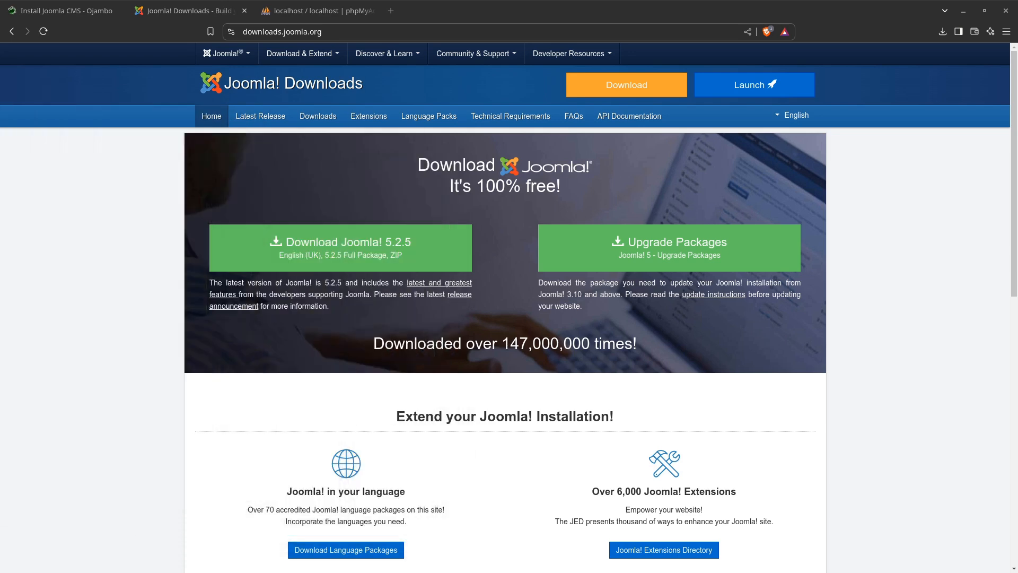
click(289, 11)
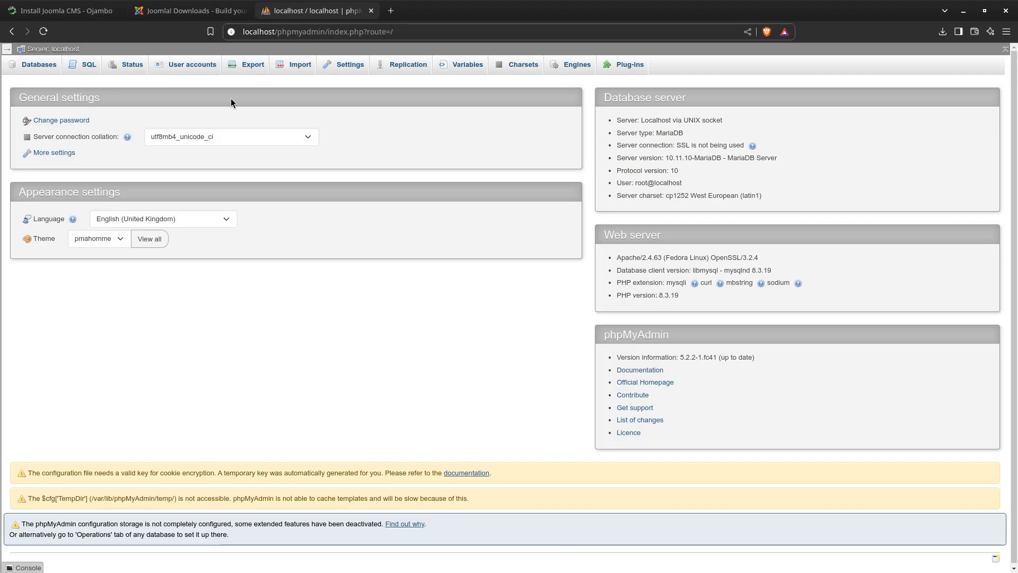
click(30, 66)
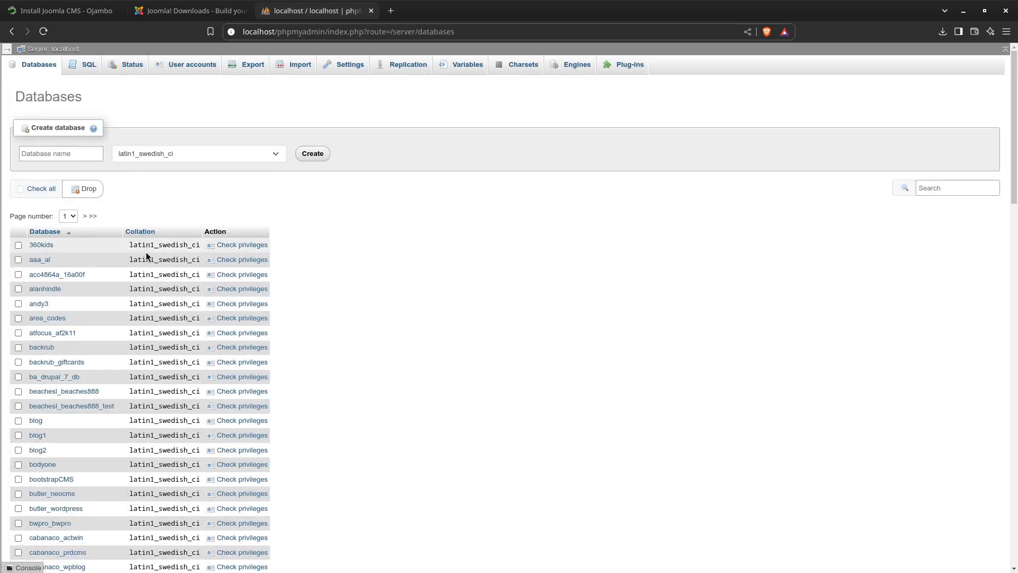
scroll(113, 292, down, 9)
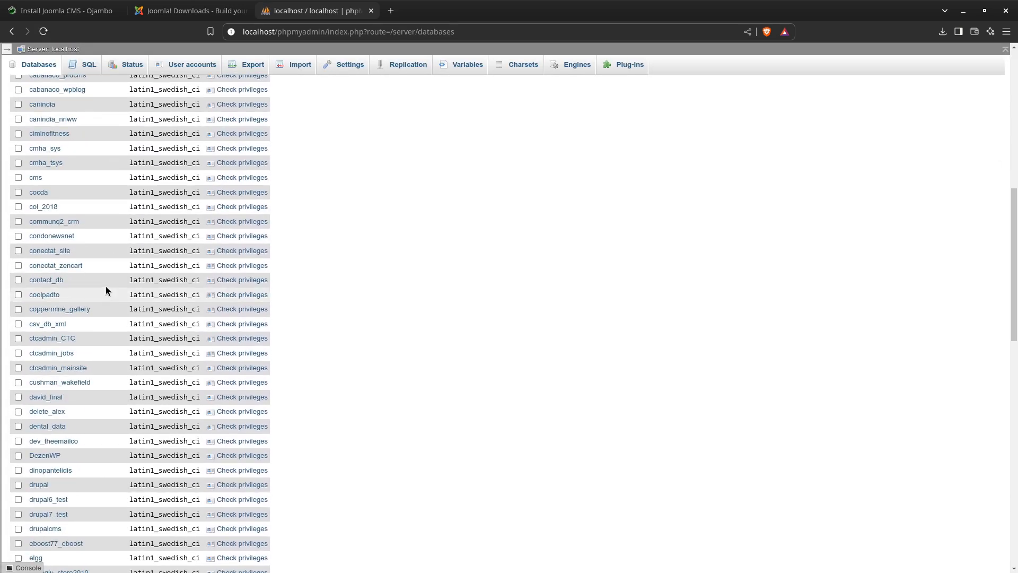
scroll(106, 291, down, 7)
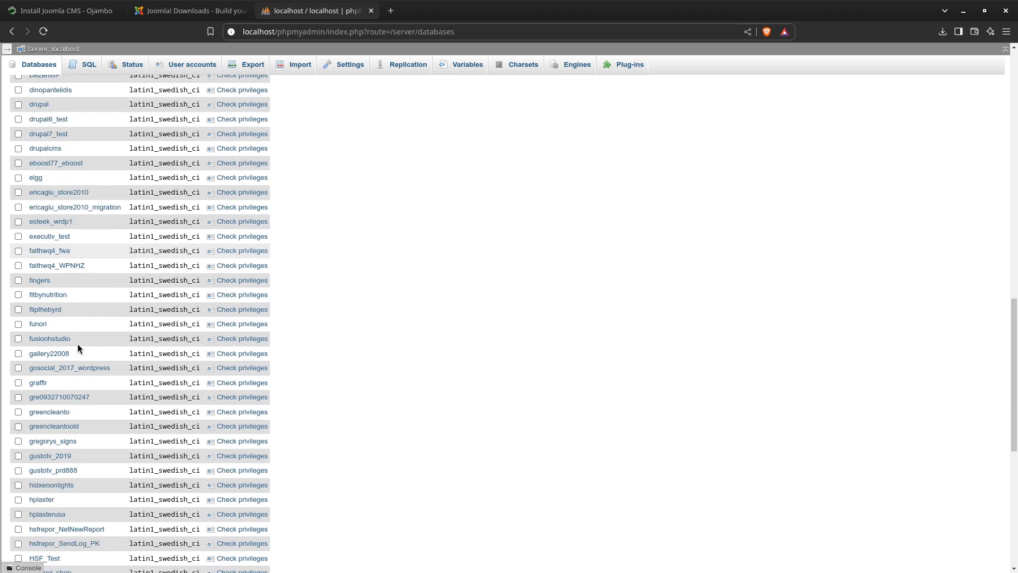
scroll(77, 348, down, 2)
scroll(78, 348, down, 2)
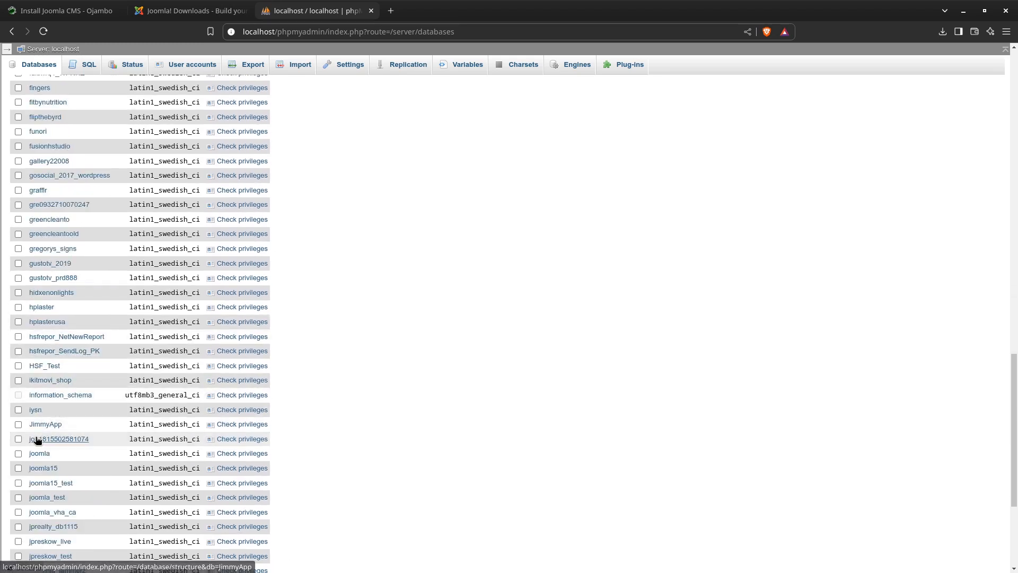
click(39, 455)
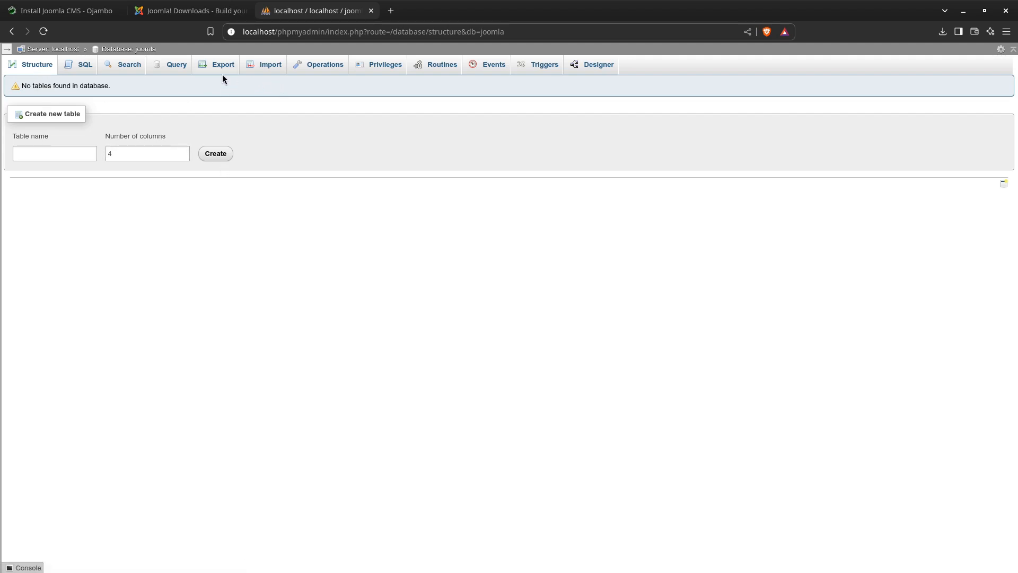
Delete the server's joomla user account, also dropping the database that has the same name
click(56, 49)
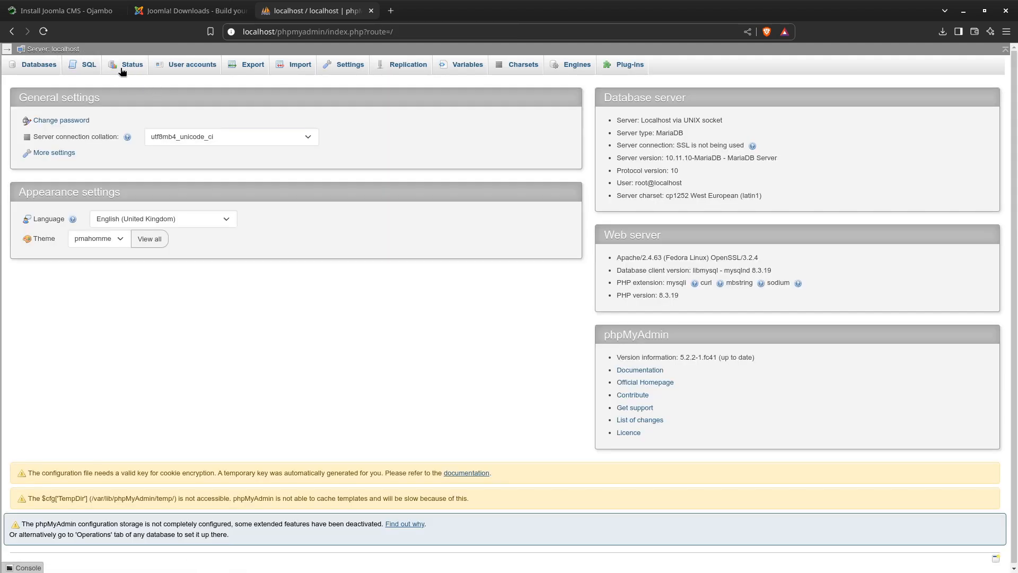
click(197, 64)
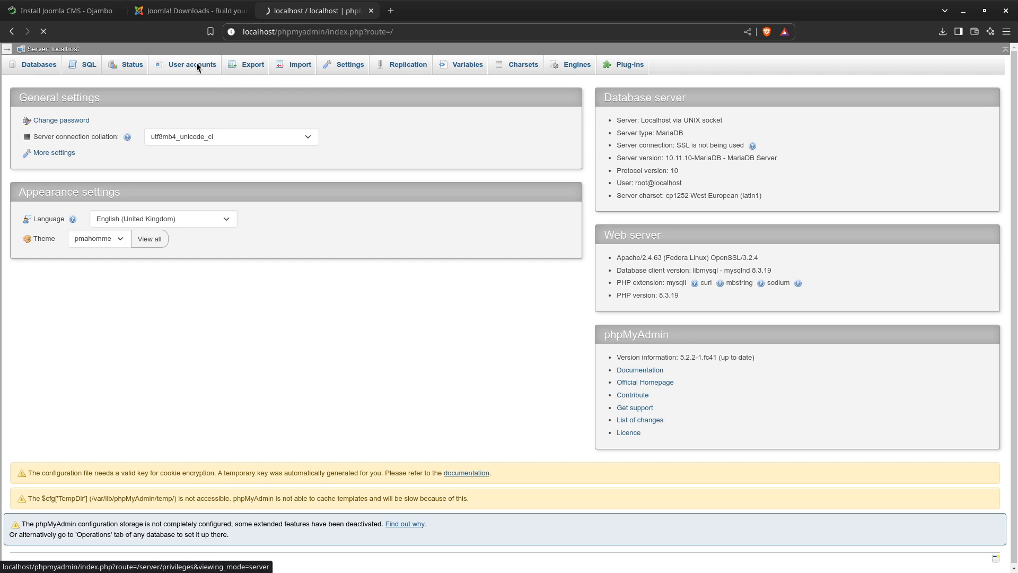
scroll(136, 225, down, 7)
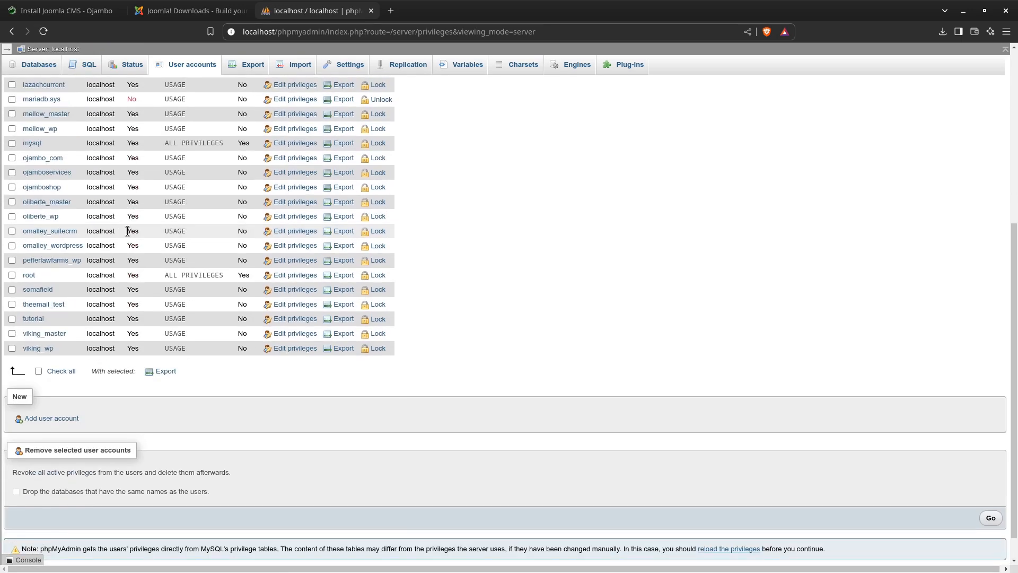
scroll(127, 230, up, 8)
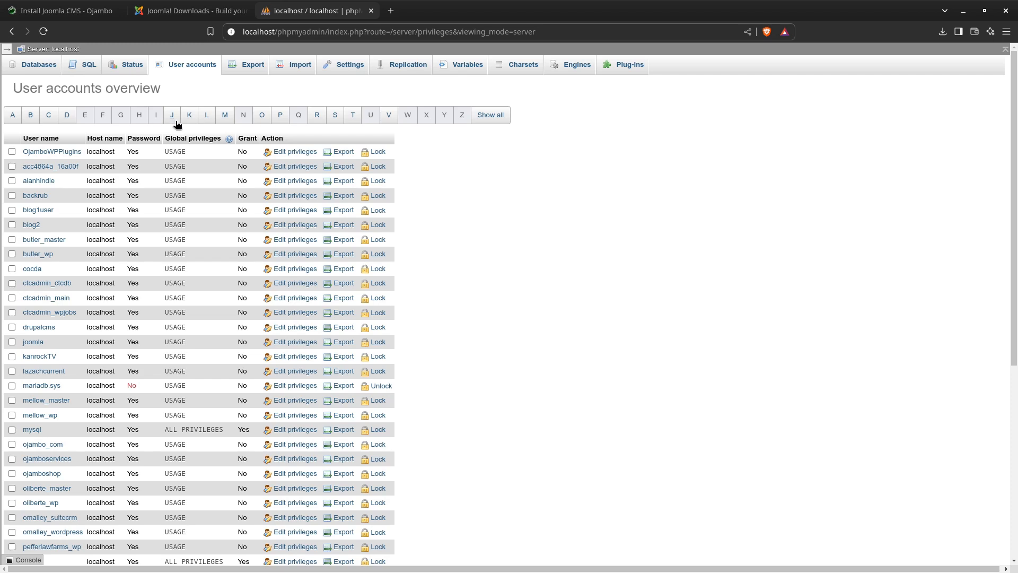
click(174, 119)
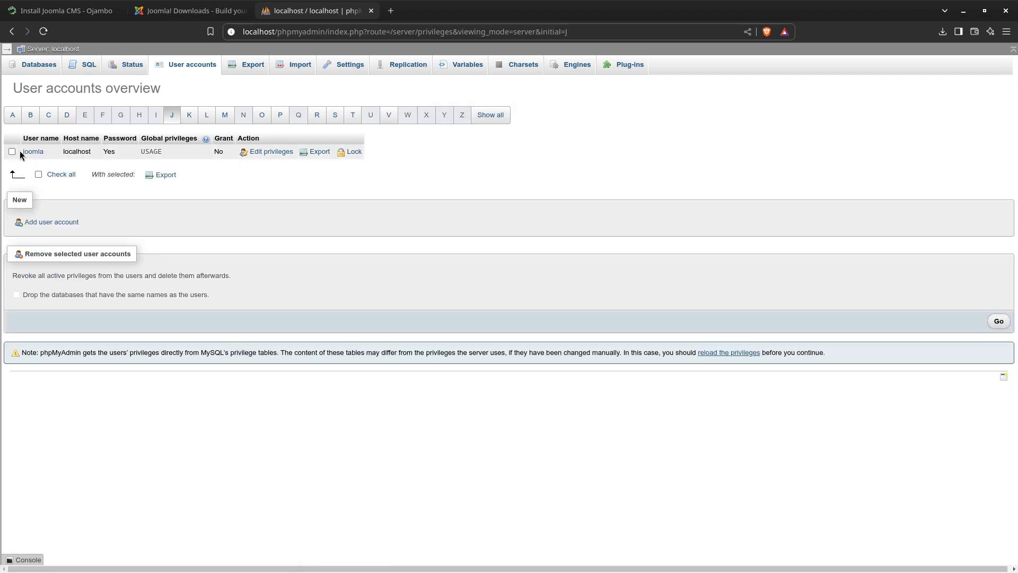
click(13, 153)
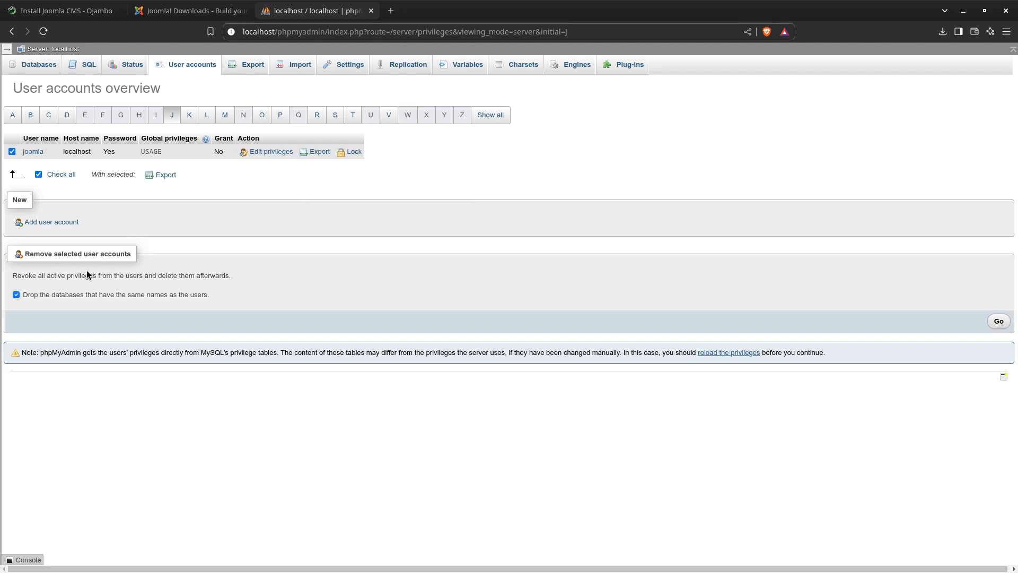
click(997, 322)
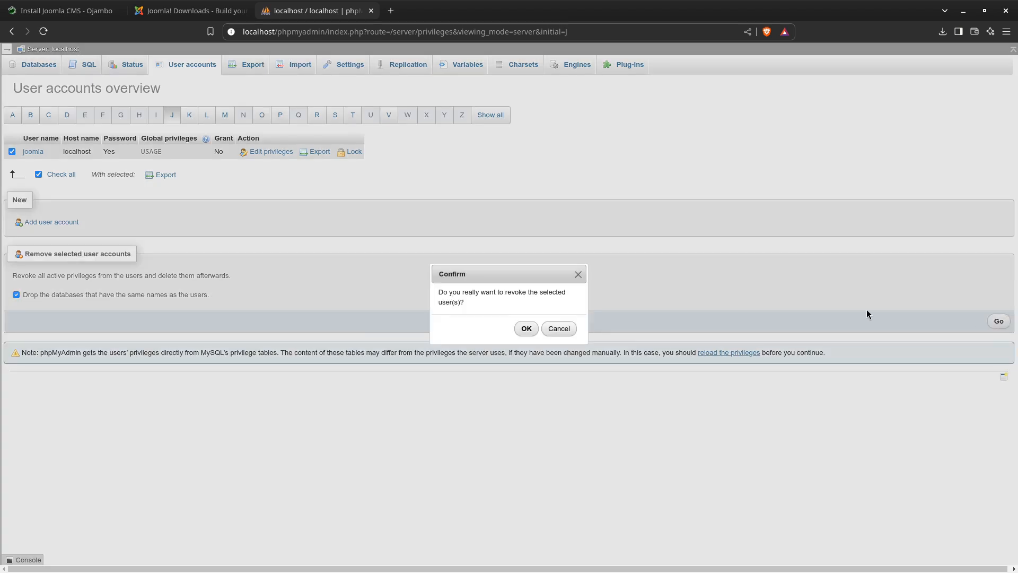
click(528, 328)
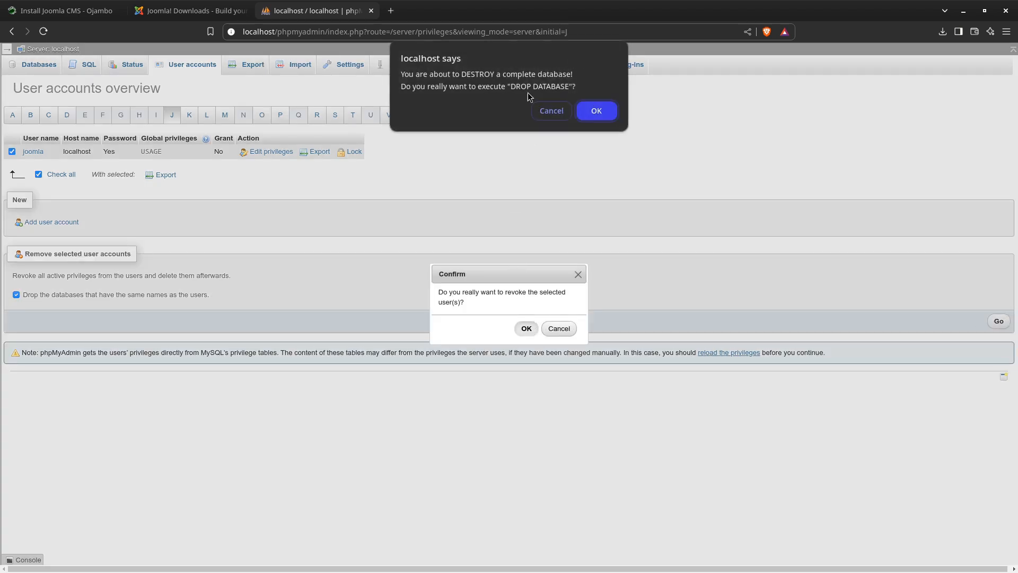
click(604, 115)
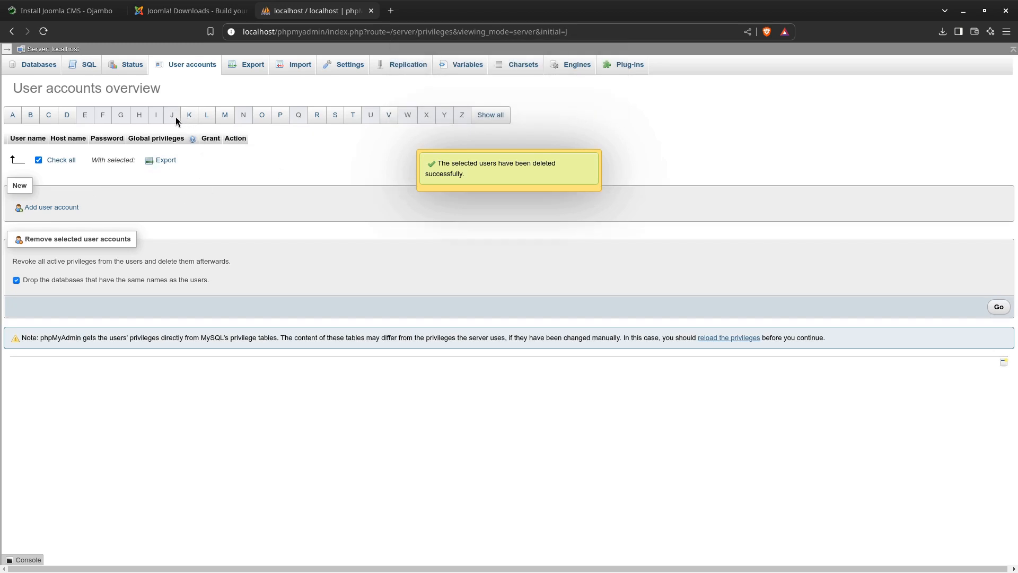
Start adding a new user account with the user name joomla and the host name set to Local (localhost)
click(189, 118)
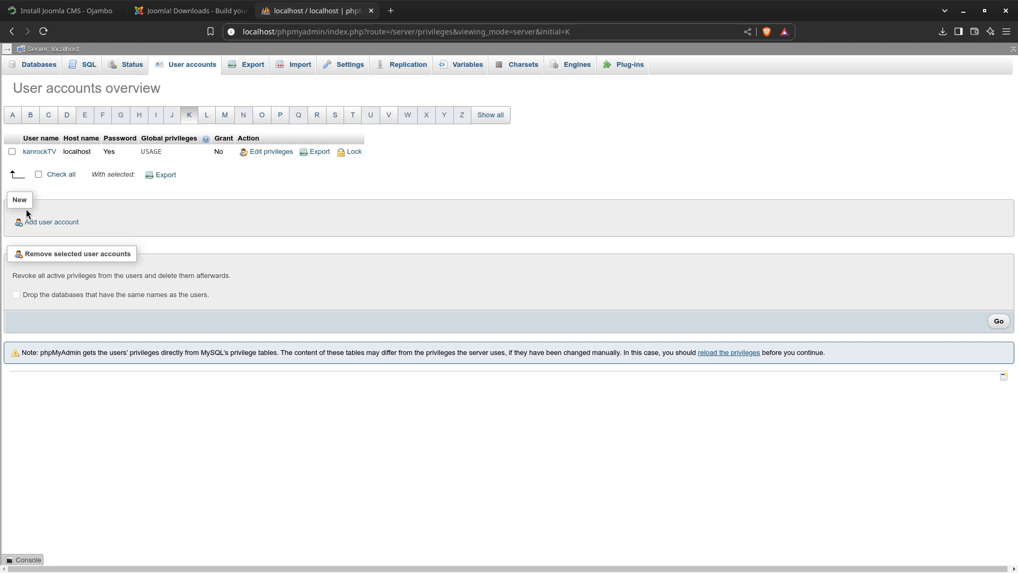
click(44, 223)
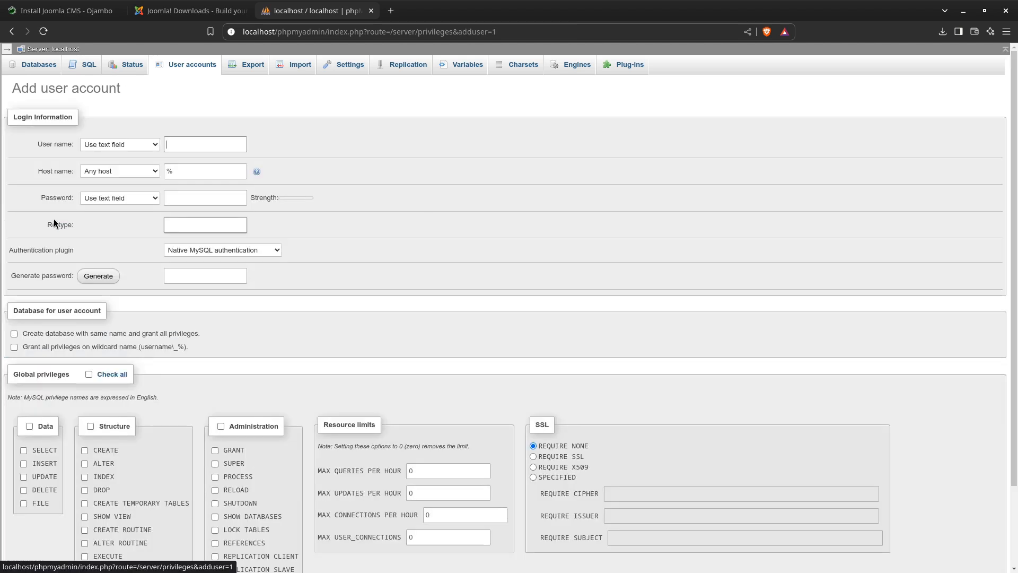
click(186, 151)
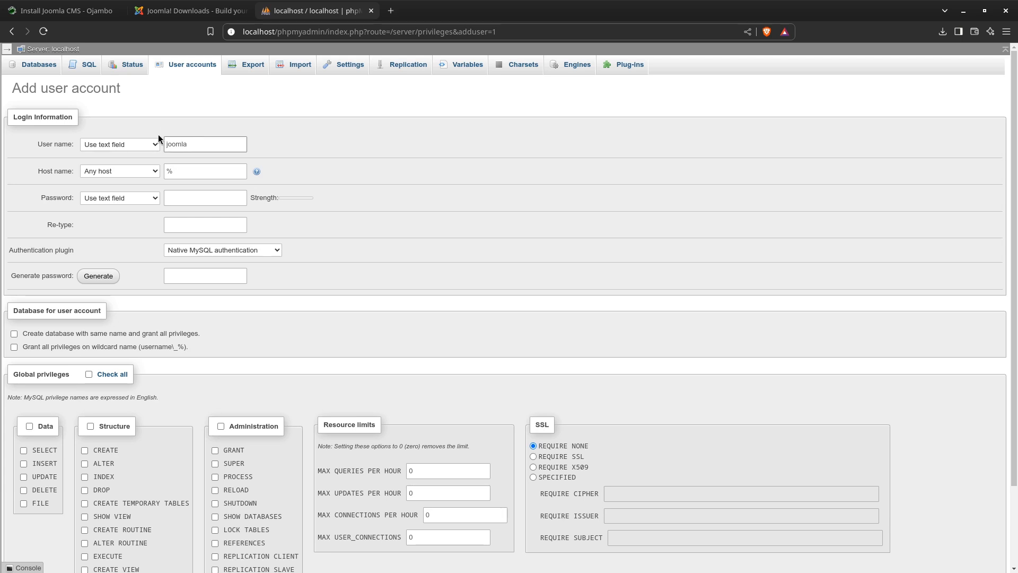
click(142, 173)
click(135, 193)
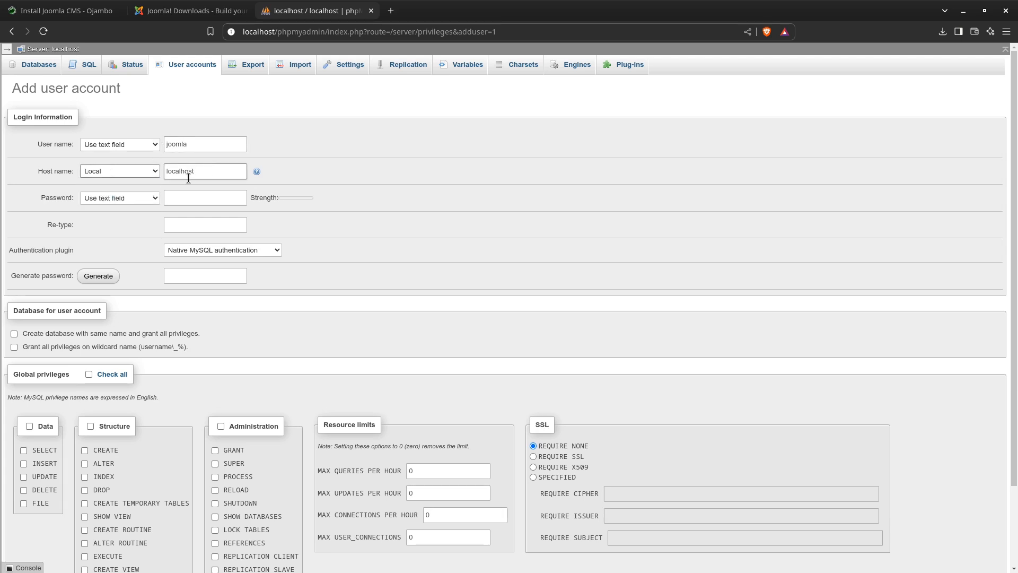
Enter the account password for the new joomla user and repeat it in the re-type field
click(193, 196)
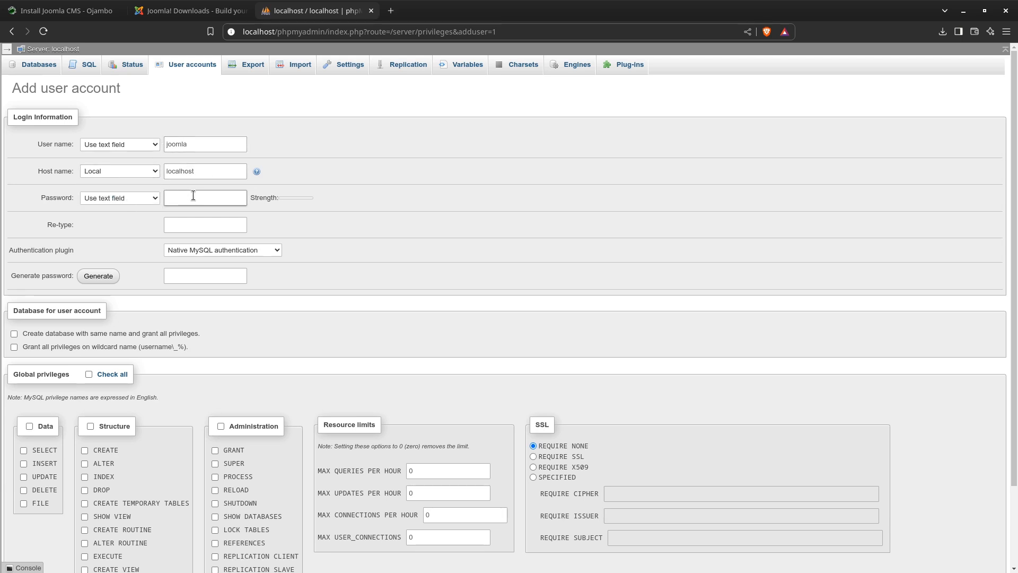
text(joo•••••)
click(193, 225)
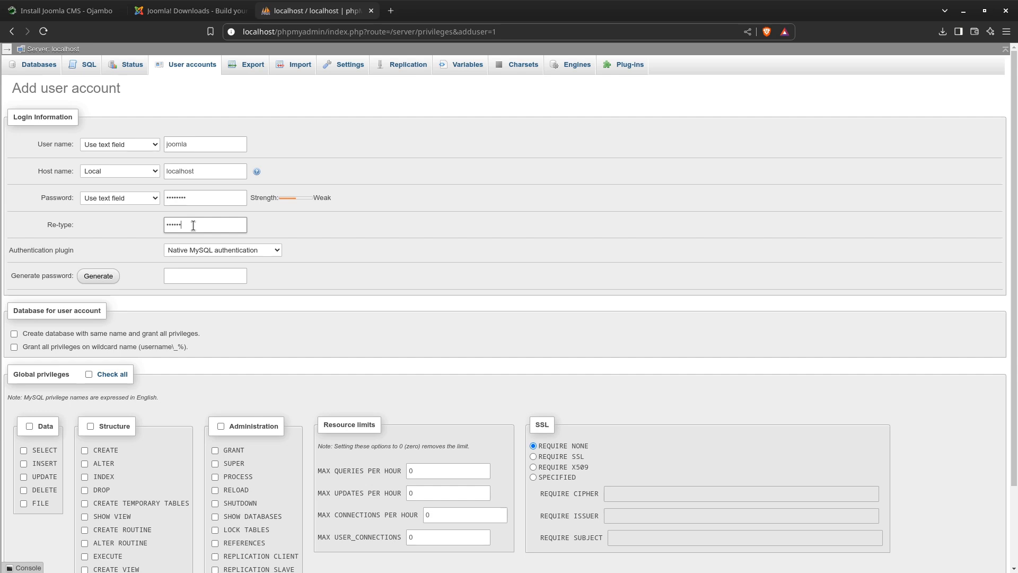
text(••••••••)
Enable creating a database with the same name and granting all privileges on it, and submit the new user account
click(14, 334)
scroll(947, 536, down, 3)
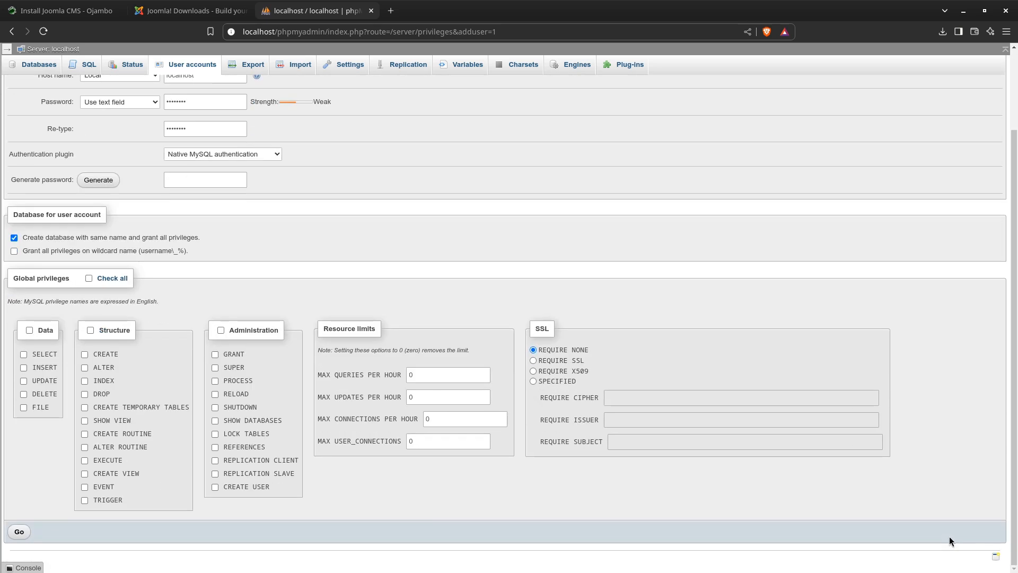
scroll(949, 536, up, 3)
scroll(96, 432, down, 3)
click(19, 531)
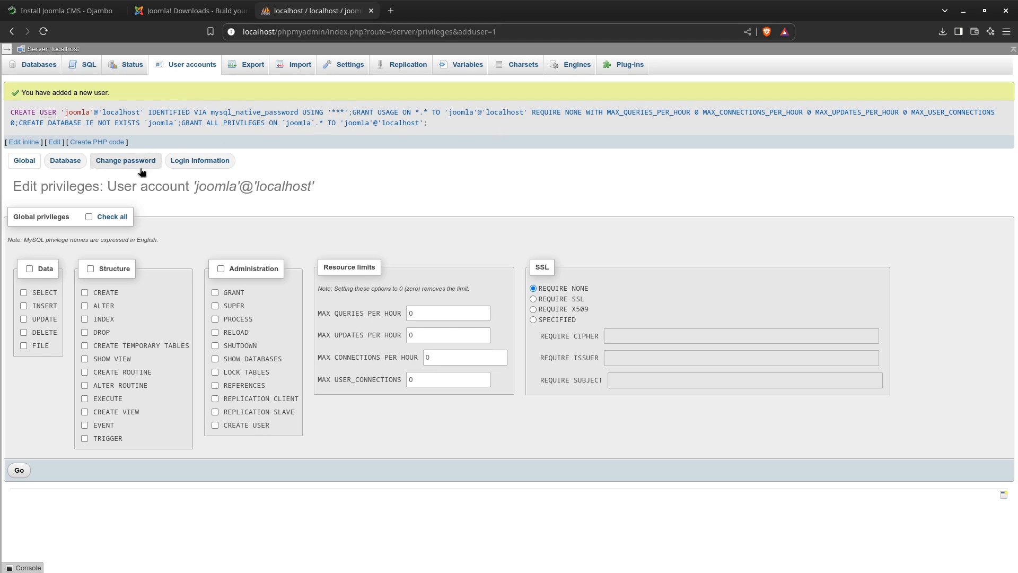
Review the joomla user's database-specific privileges, and open the joomla database from the server's database list
click(59, 166)
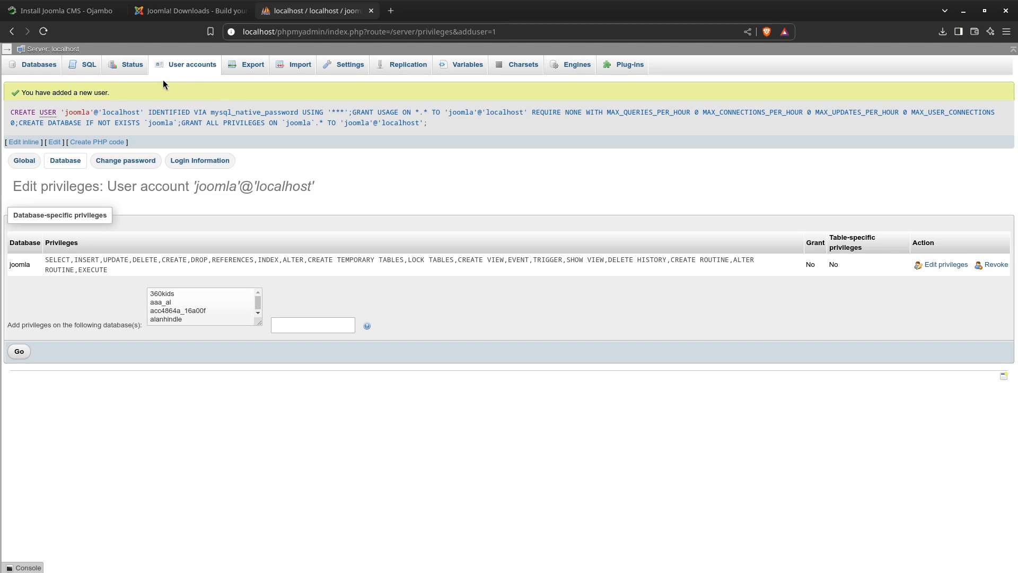
click(41, 69)
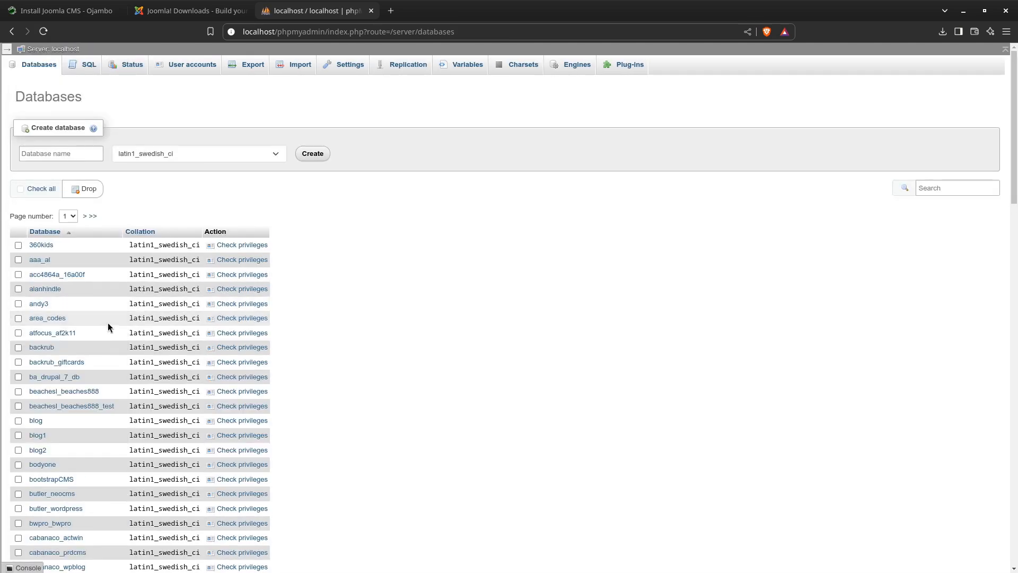
scroll(101, 320, down, 7)
scroll(84, 418, down, 2)
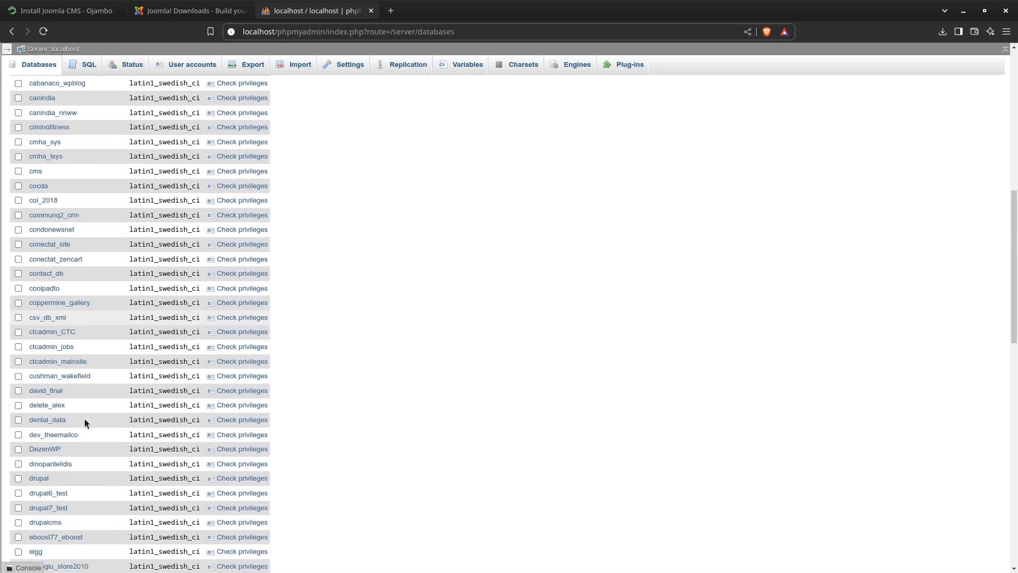
scroll(84, 418, down, 10)
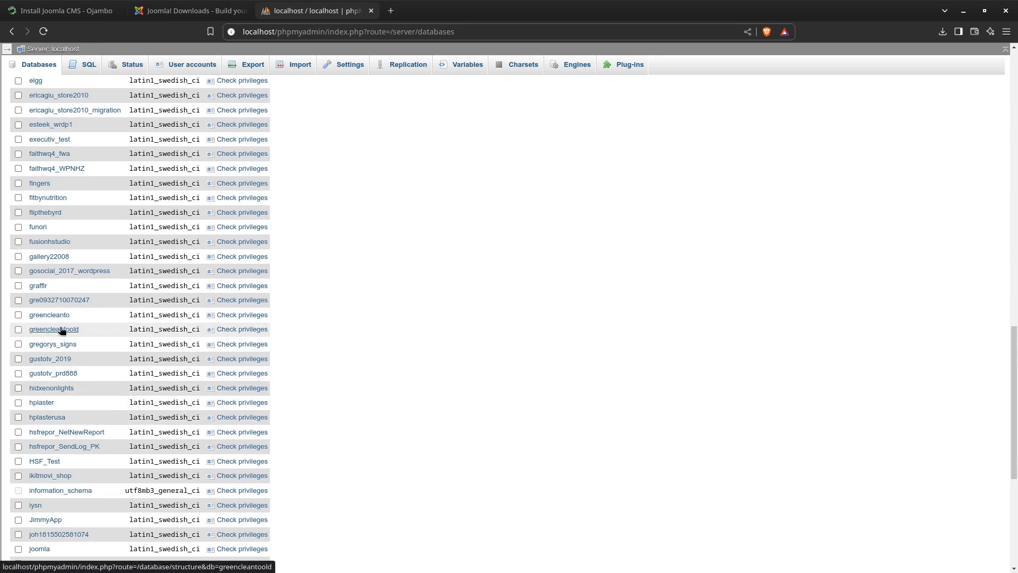
scroll(49, 250, up, 2)
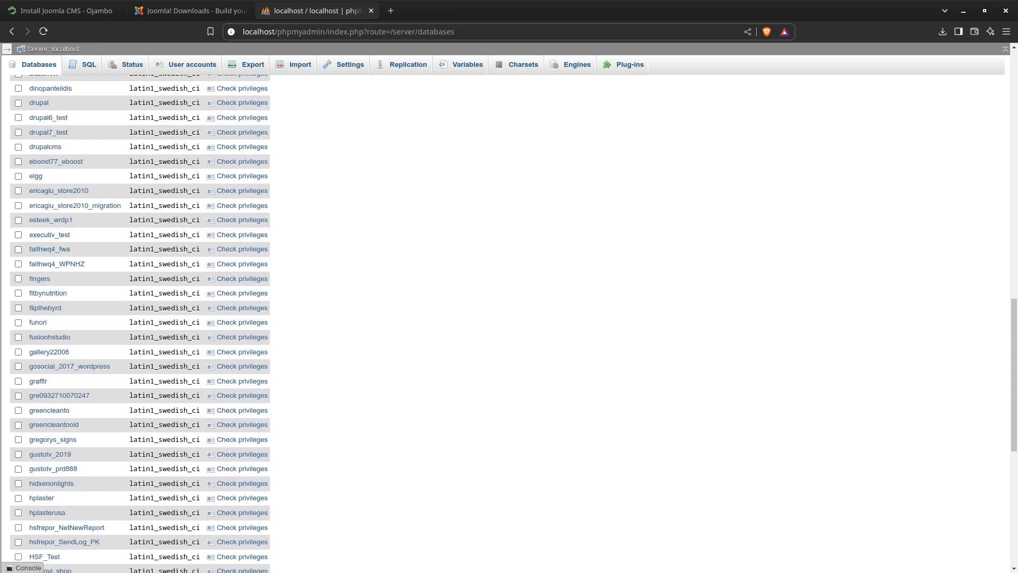
key(super)
key(super)
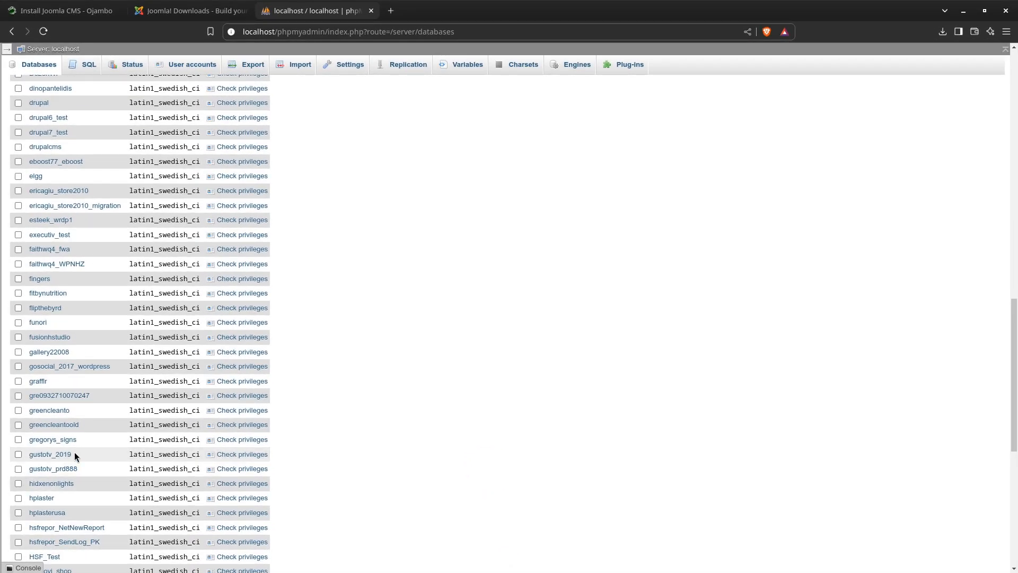
scroll(102, 465, down, 5)
scroll(102, 467, down, 1)
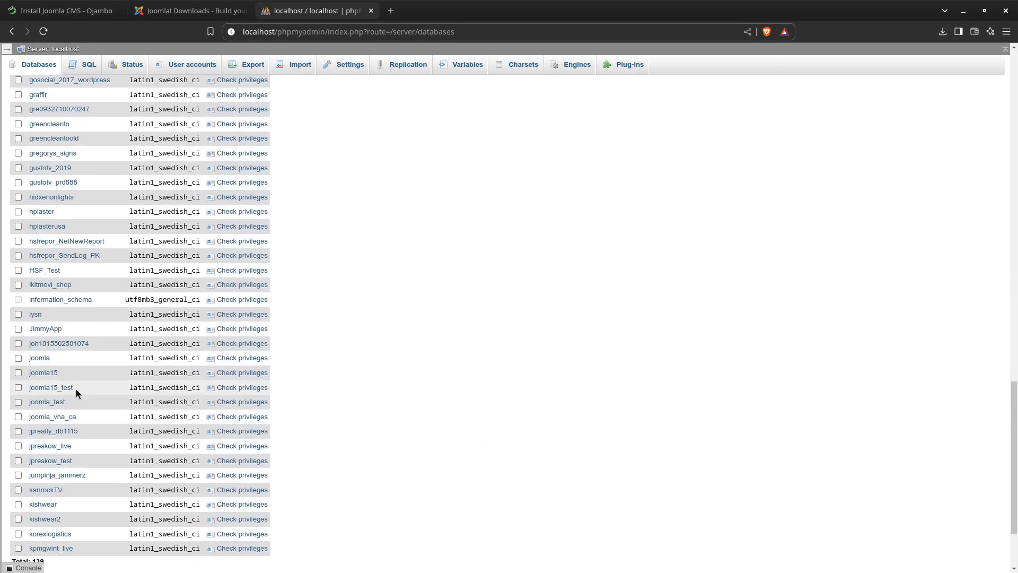
click(41, 358)
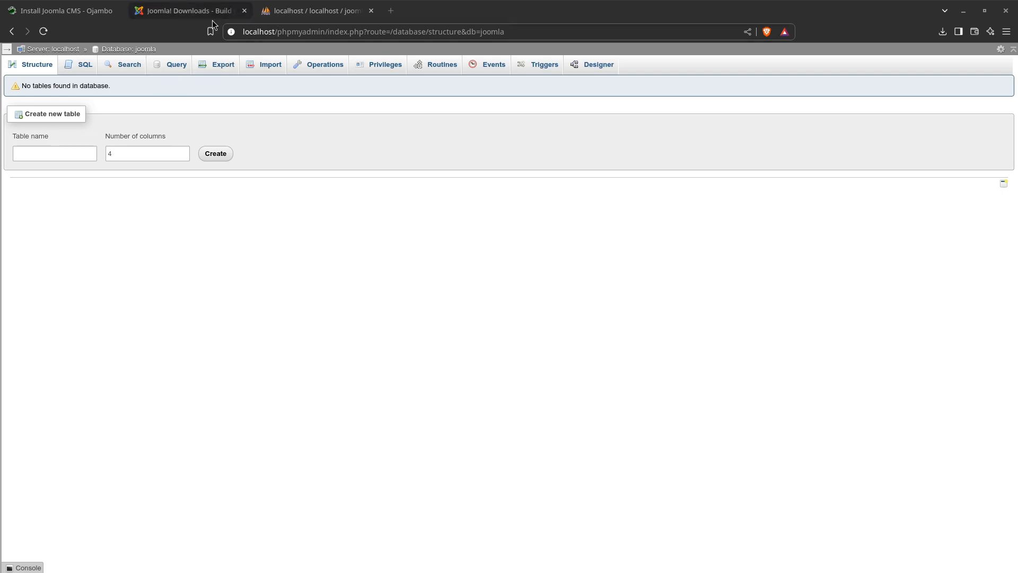
click(391, 11)
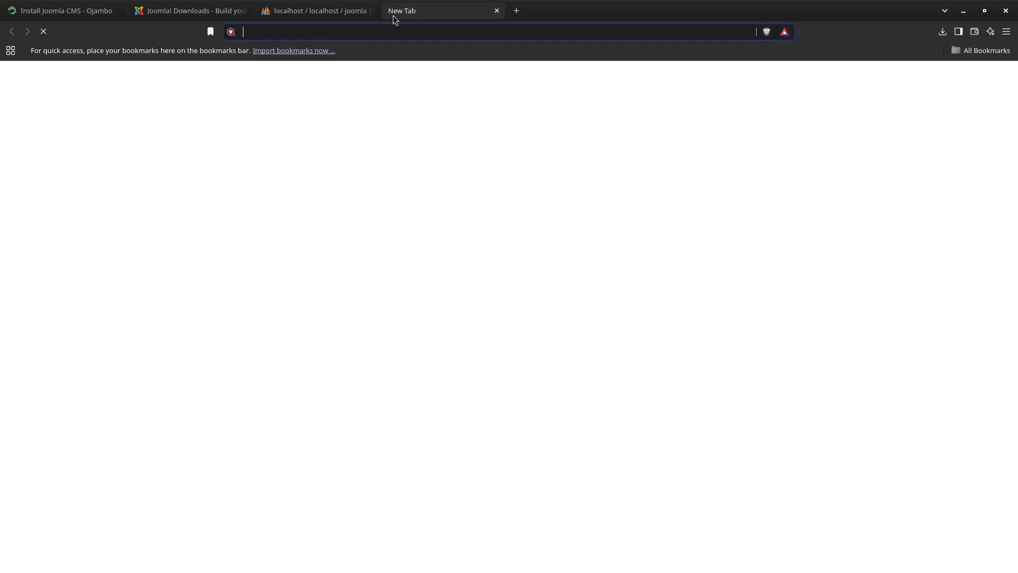
text(http)
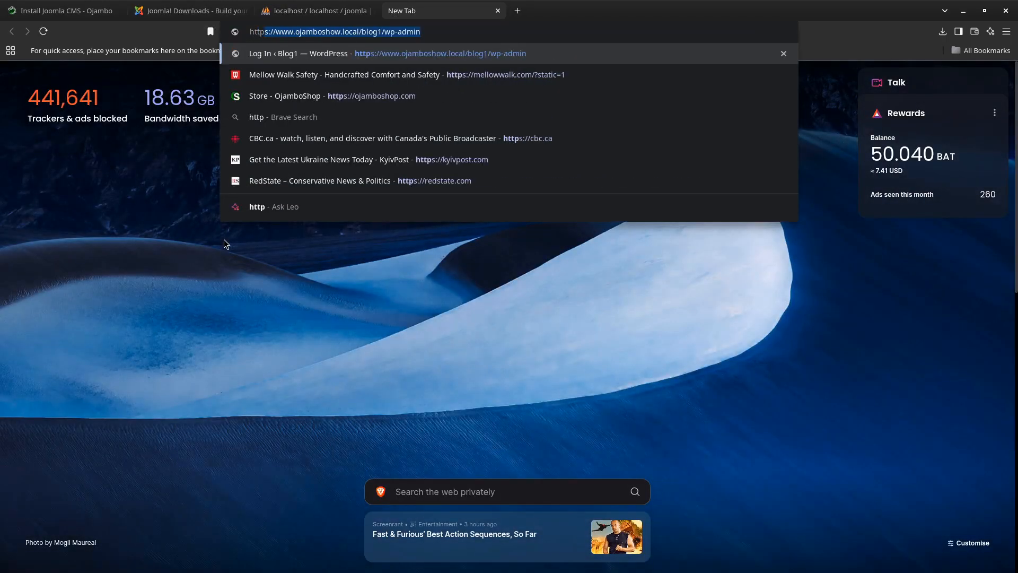
text(s:)
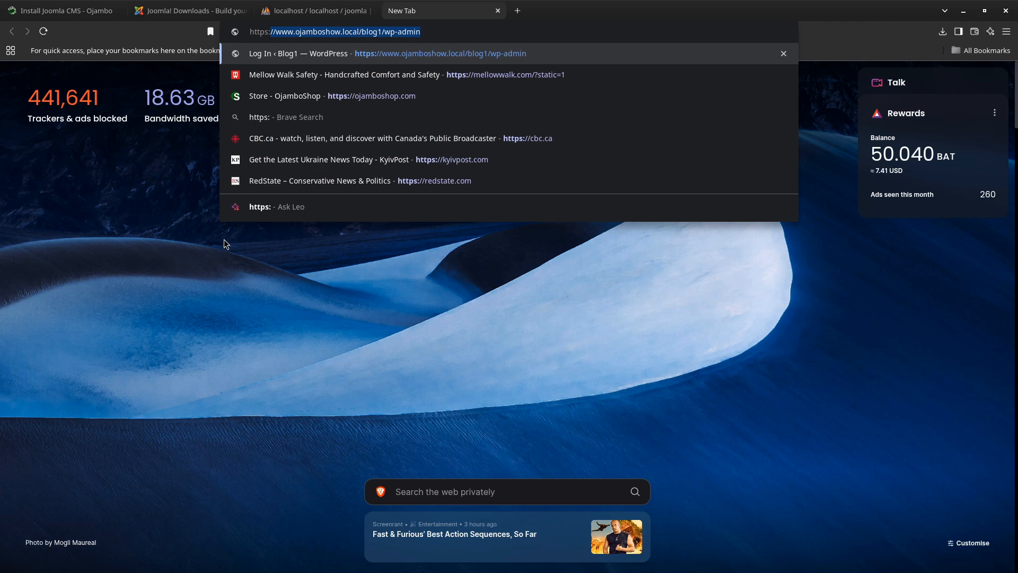
key(Right)
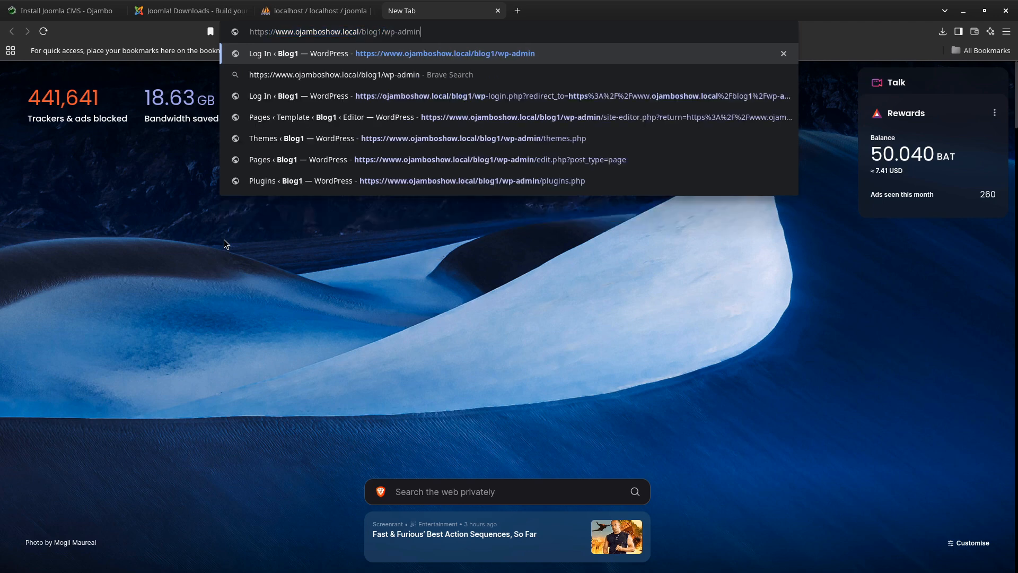
key(BackSpace)
key(BackSpace)
key(BackSpace)
key(BackSpace)
key(BackSpace)
key(BackSpace)
key(BackSpace)
key(BackSpace)
key(BackSpace)
key(BackSpace)
key(BackSpace)
key(BackSpace)
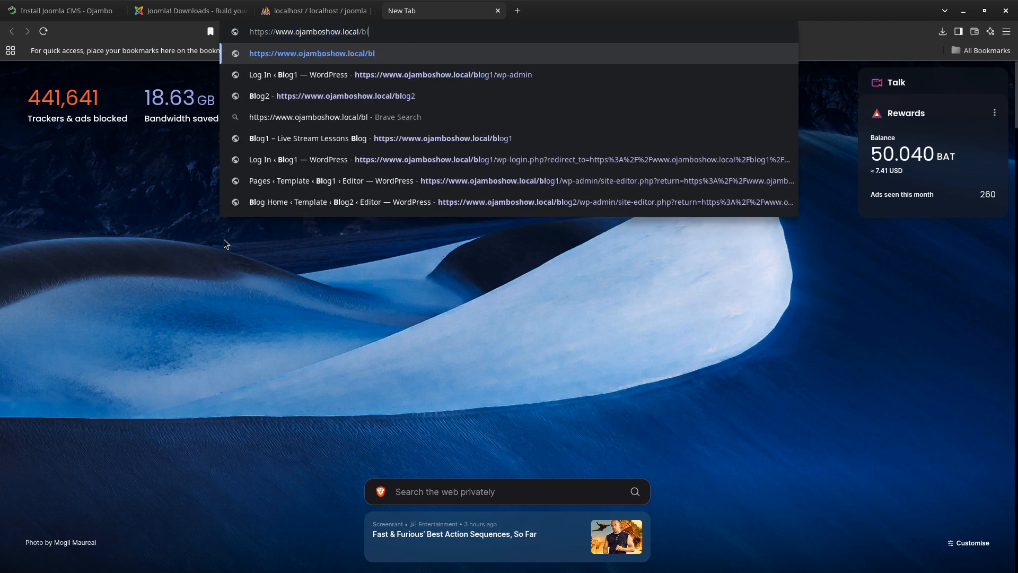
key(BackSpace)
key(BackSpace)
text(joo)
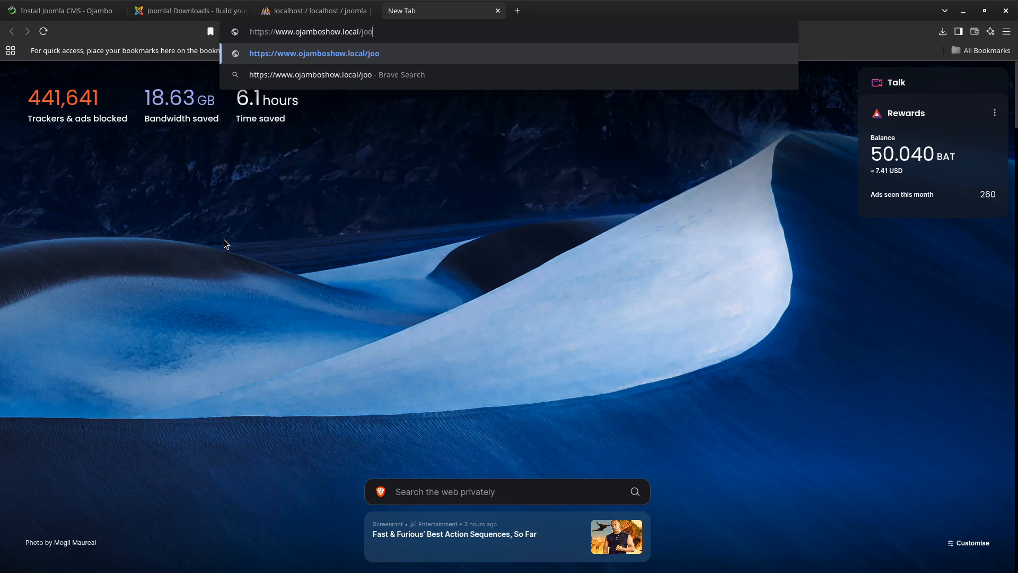
text(mla)
key(Return)
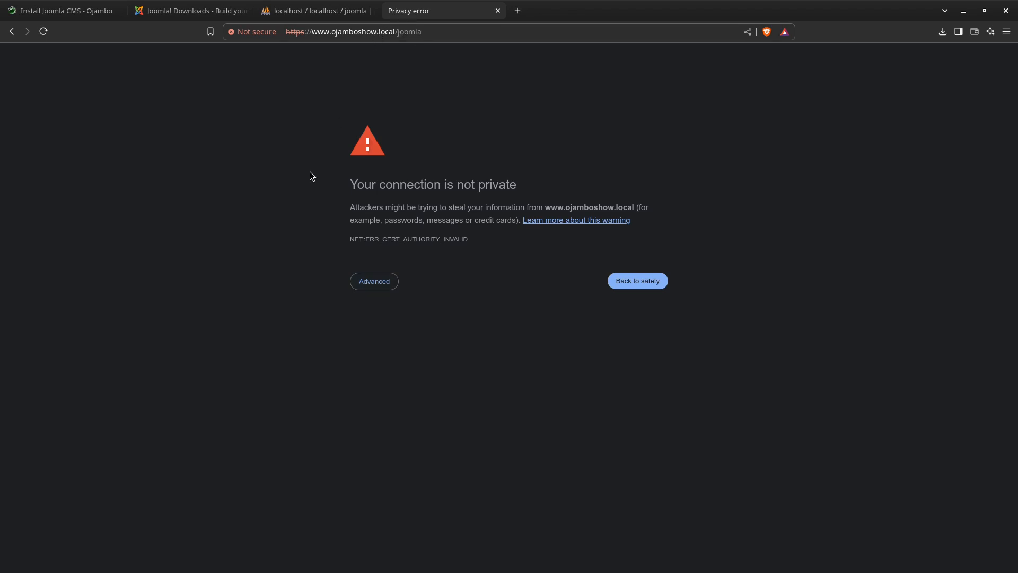
Proceed past the certificate warning to the Joomla installer and move the file manager's joomla folder window over the page
click(378, 286)
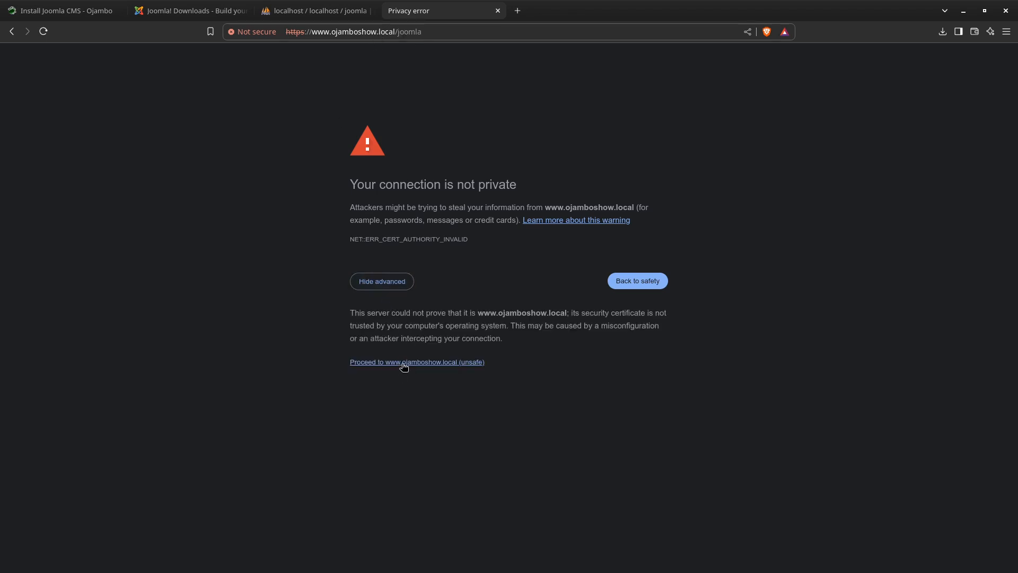
click(403, 364)
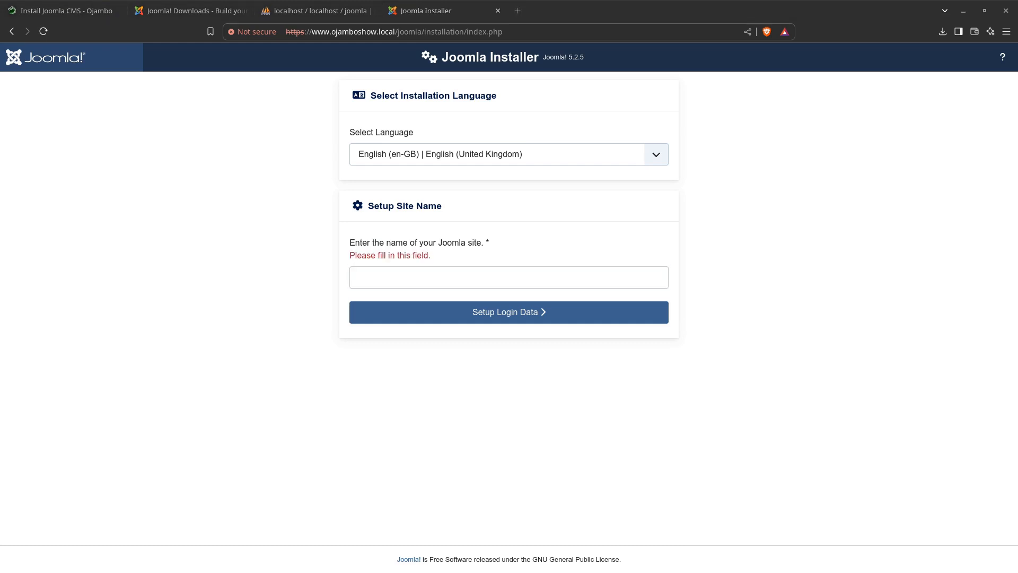
drag(0, 111, 245, 140)
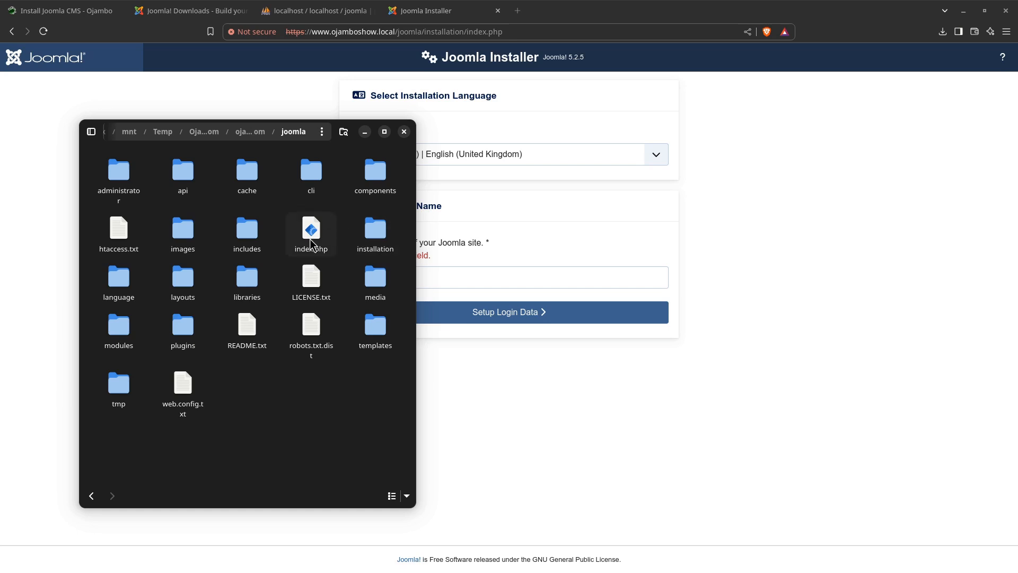
drag(270, 136, 0, 112)
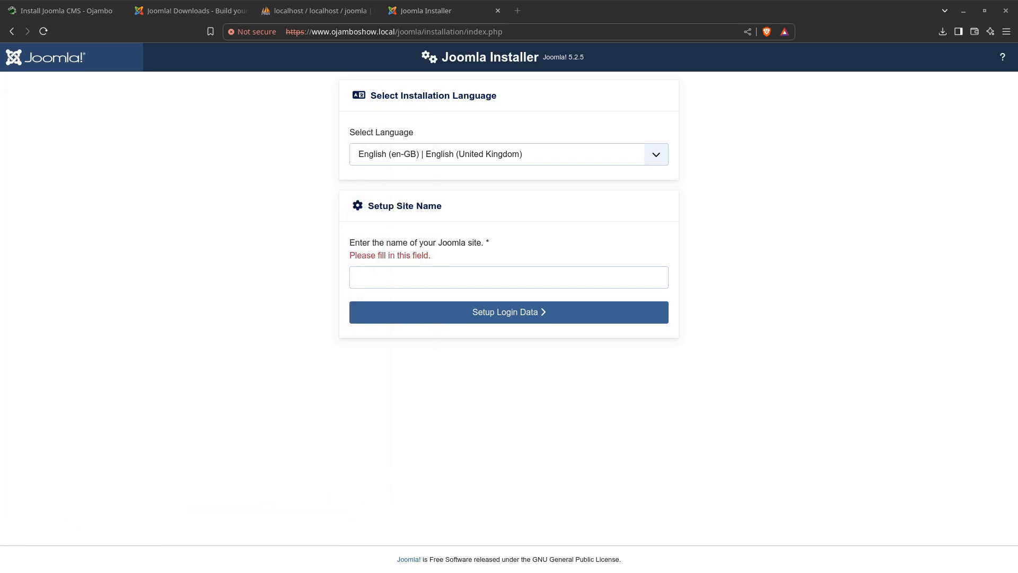
drag(425, 32, 555, 38)
key(BackSpace)
key(BackSpace)
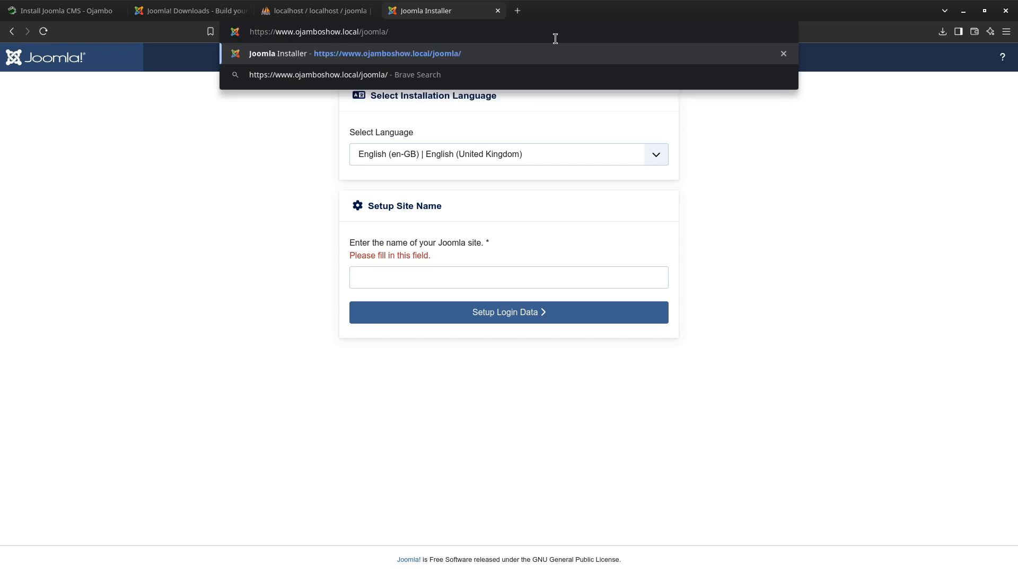
key(Return)
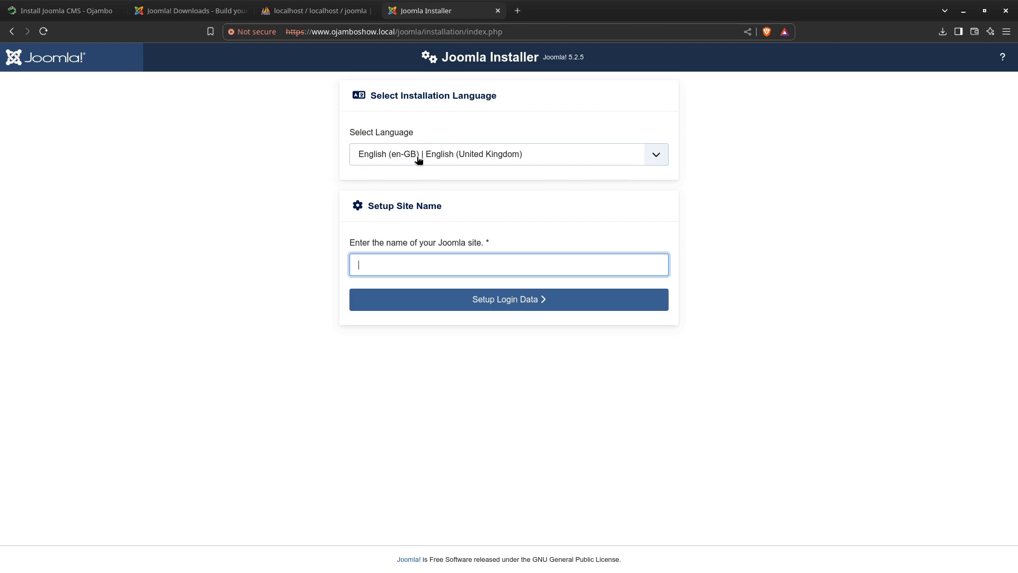
Set the installation language to English (en-CA) and submit Ojambo Show as the site name
click(655, 155)
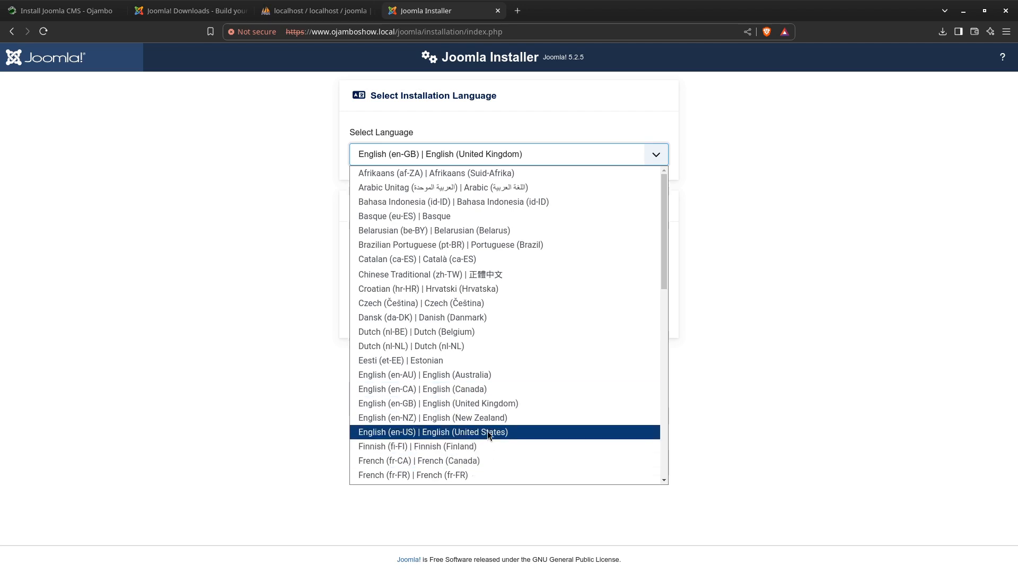
click(463, 390)
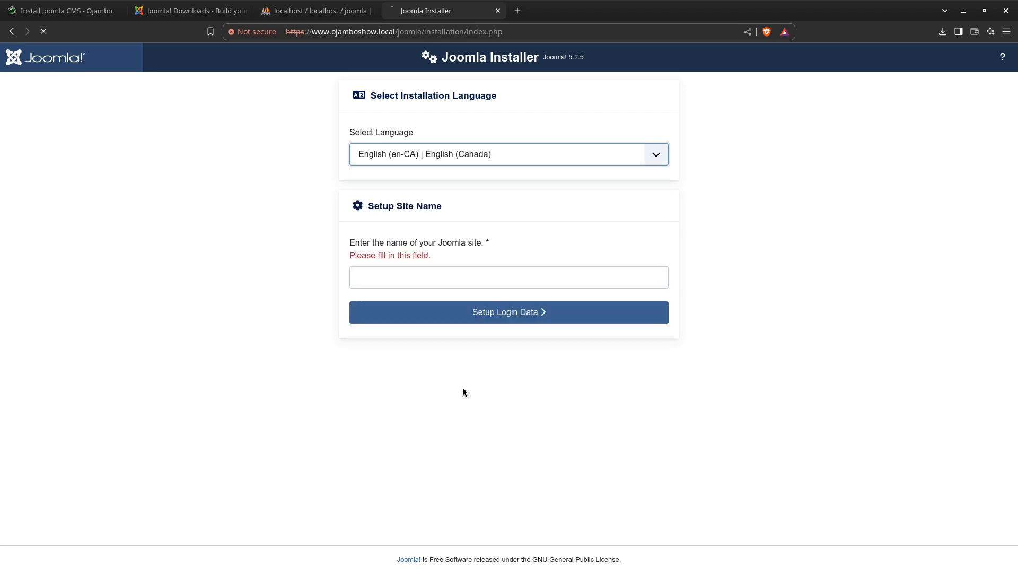
click(356, 251)
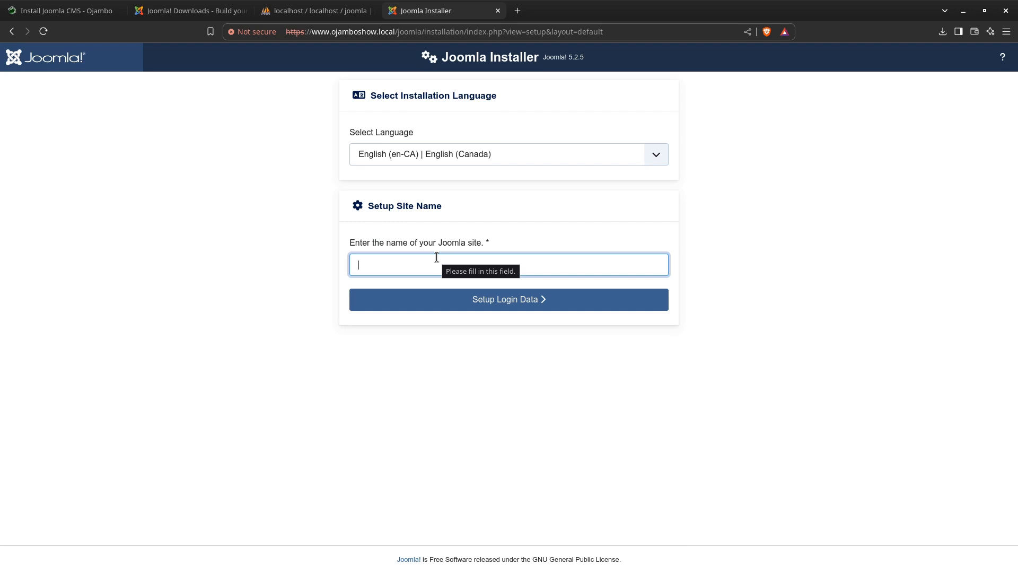
text(Ojamb)
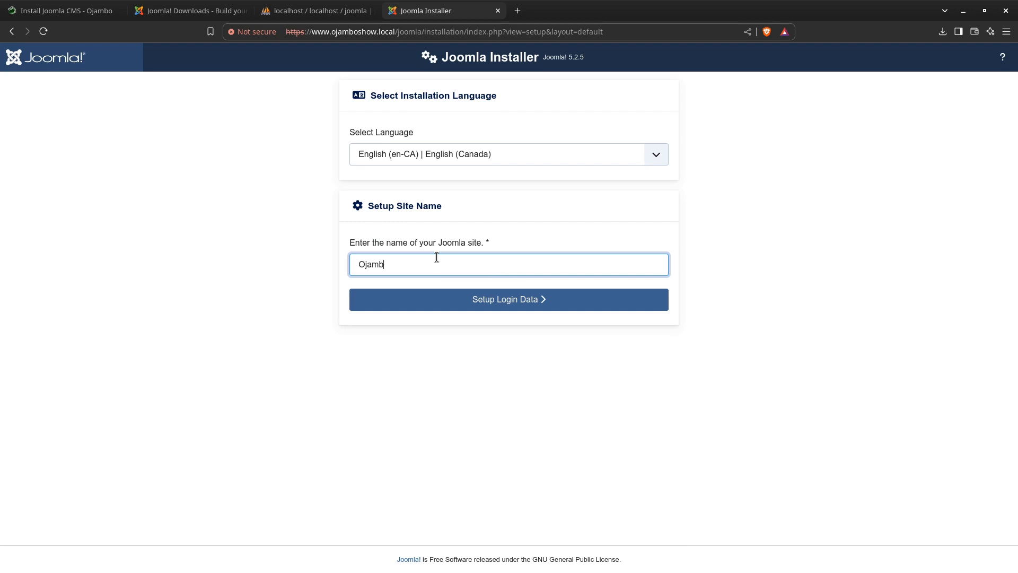
text(oShow)
key(Left)
key(Left)
key(Left)
key(Left)
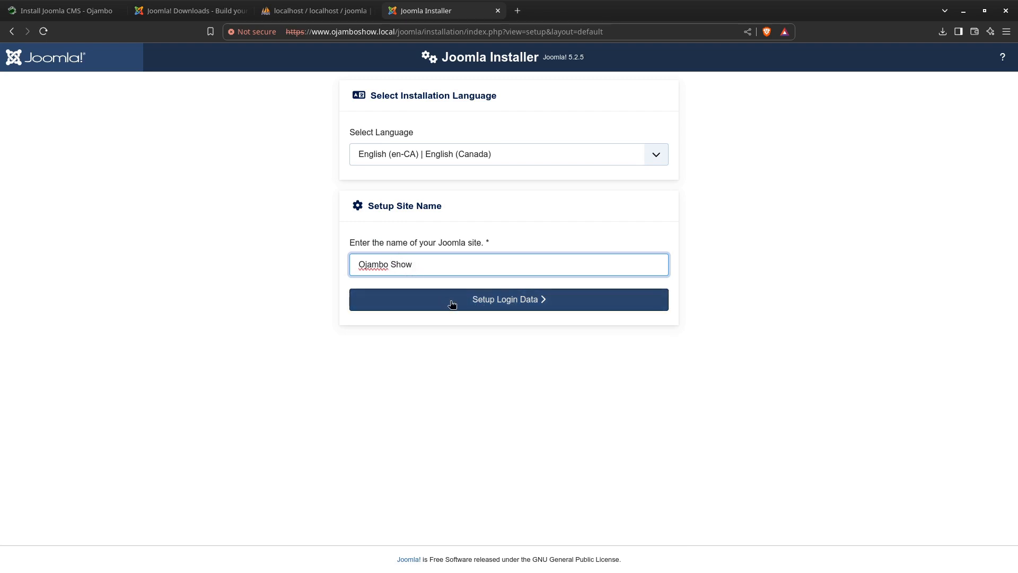
click(494, 300)
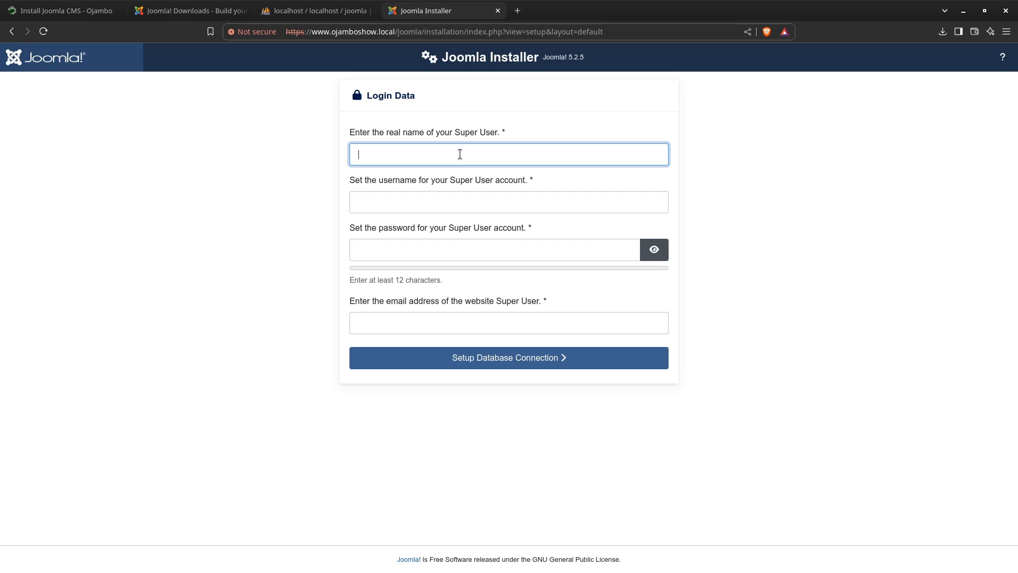
Enter the Super User's real name and set the account username to admin
text(Edward Ojambo)
click(426, 198)
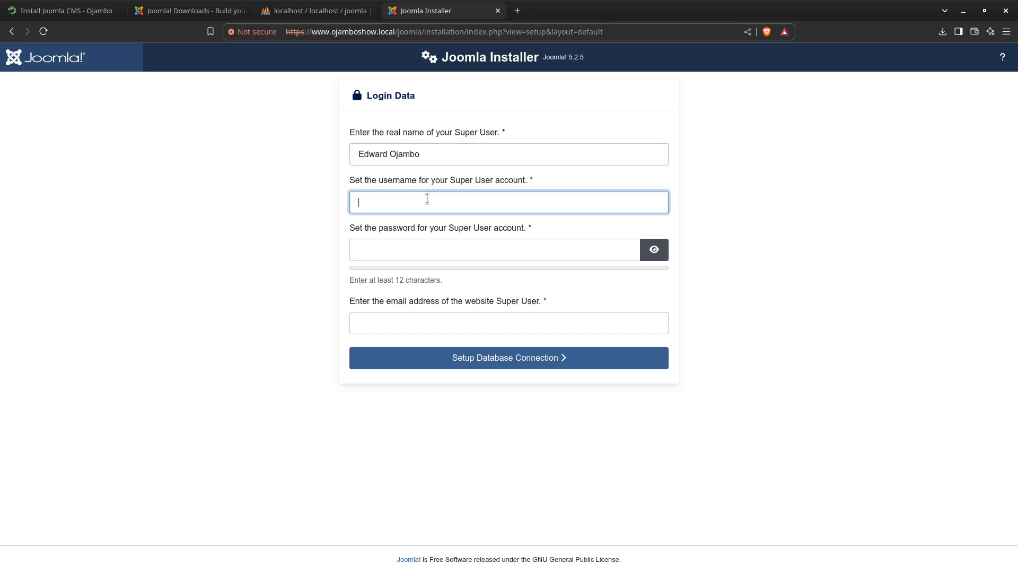
text(admin)
Set a Super User account password of at least 12 characters
click(389, 247)
text(passw)
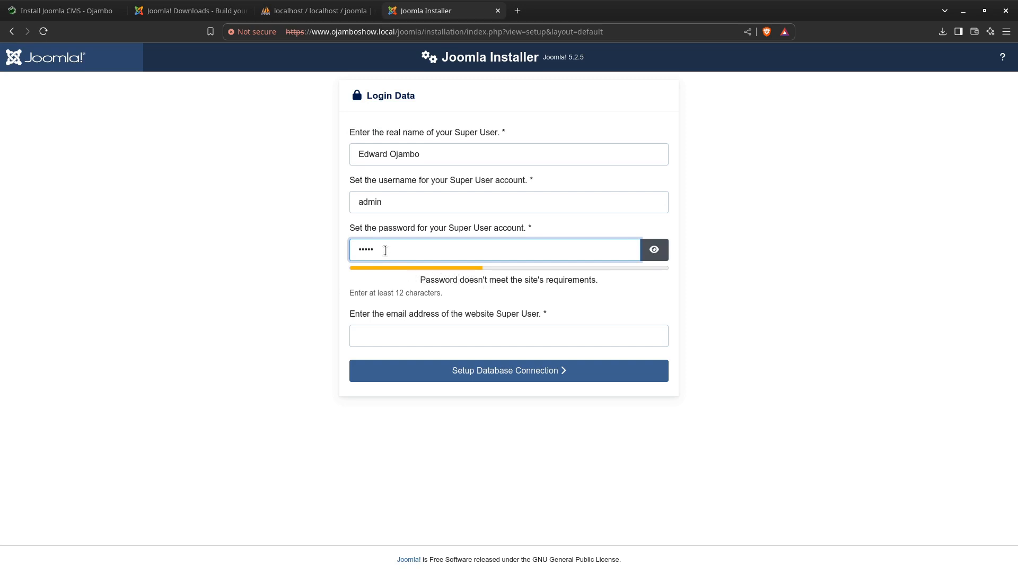
drag(386, 249, 329, 253)
text(•••••••••••)
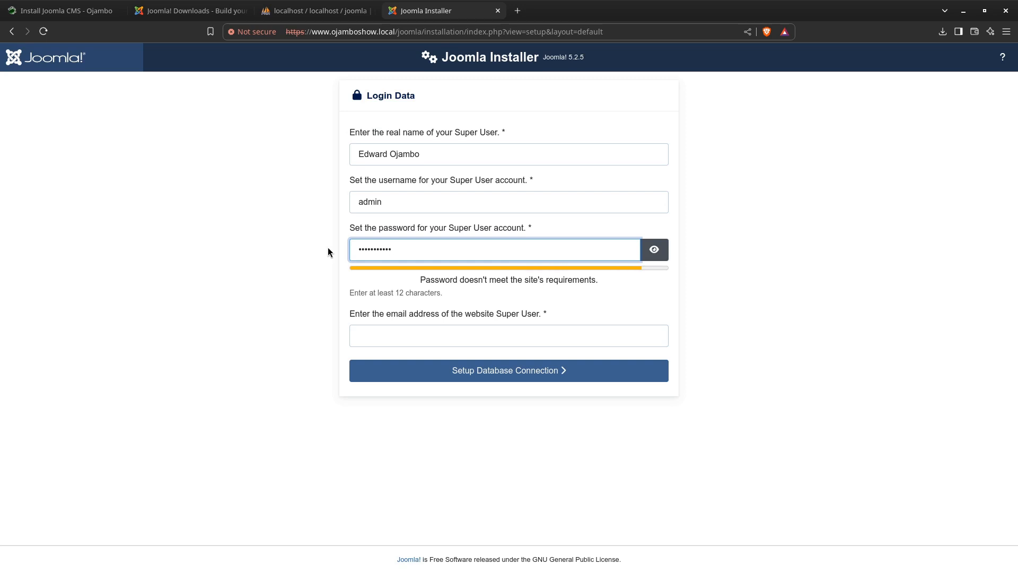
text(••••)
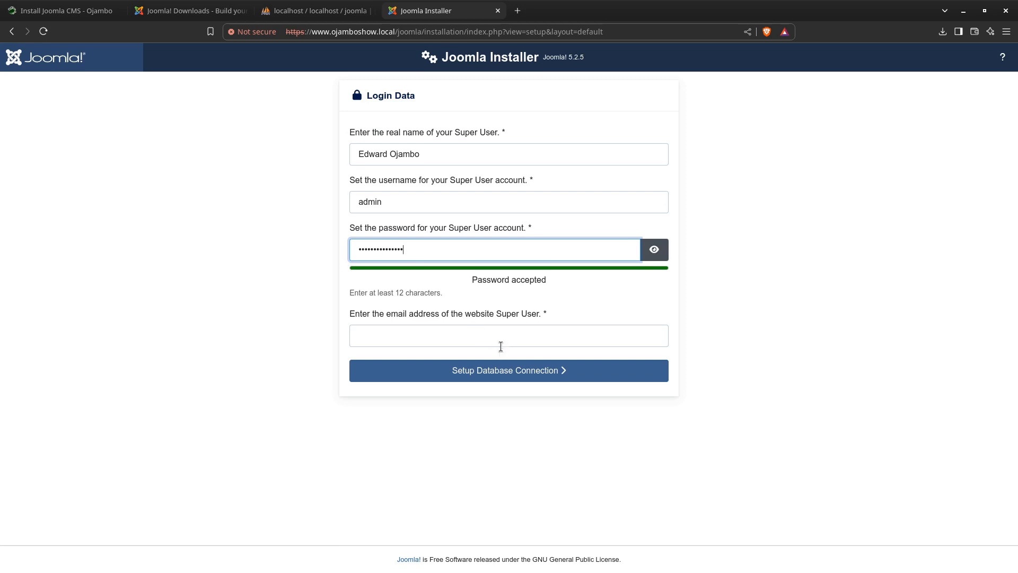
click(430, 334)
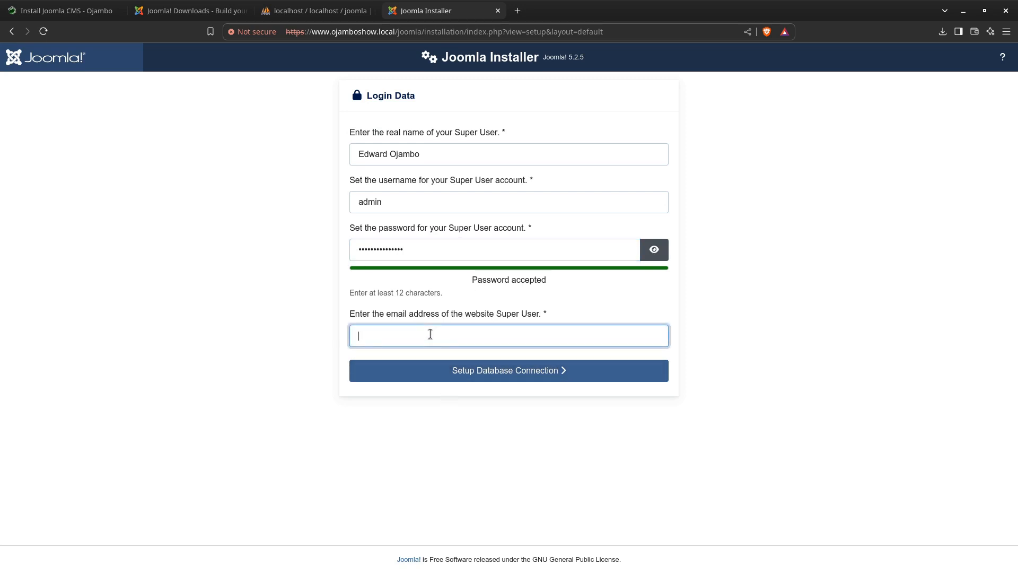
click(524, 379)
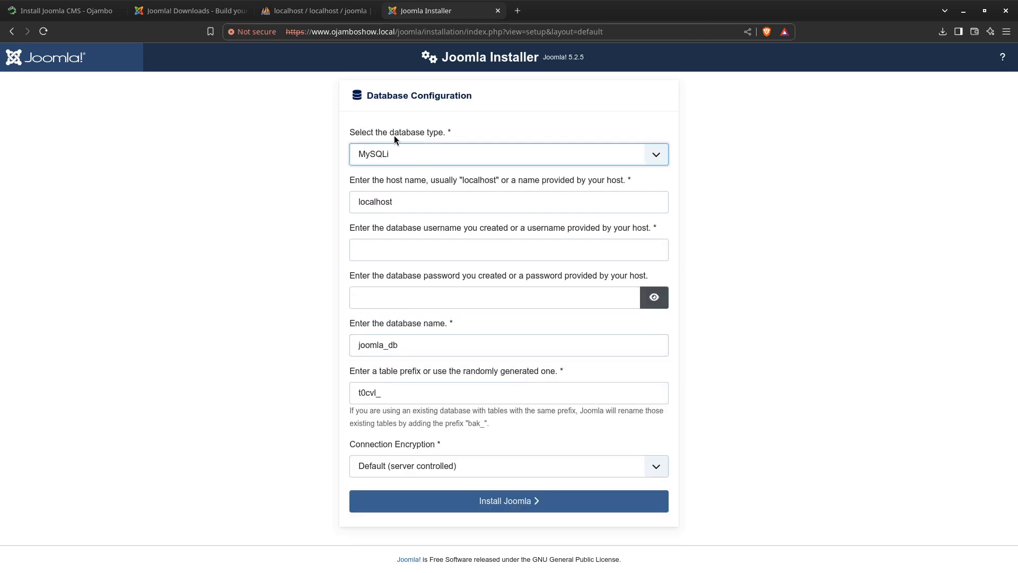
Review the available database types and enter joomla as the database username
click(654, 156)
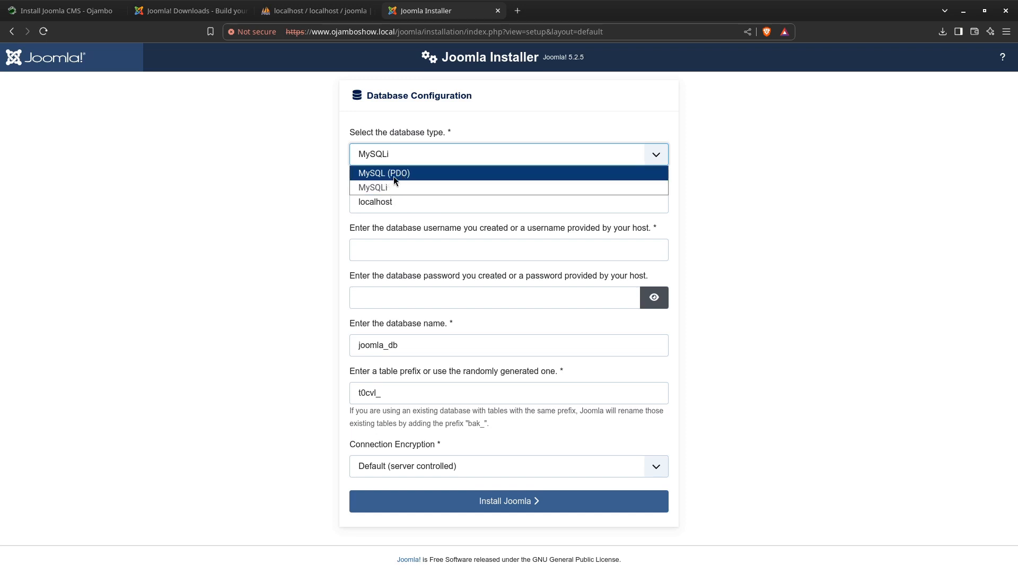
click(288, 187)
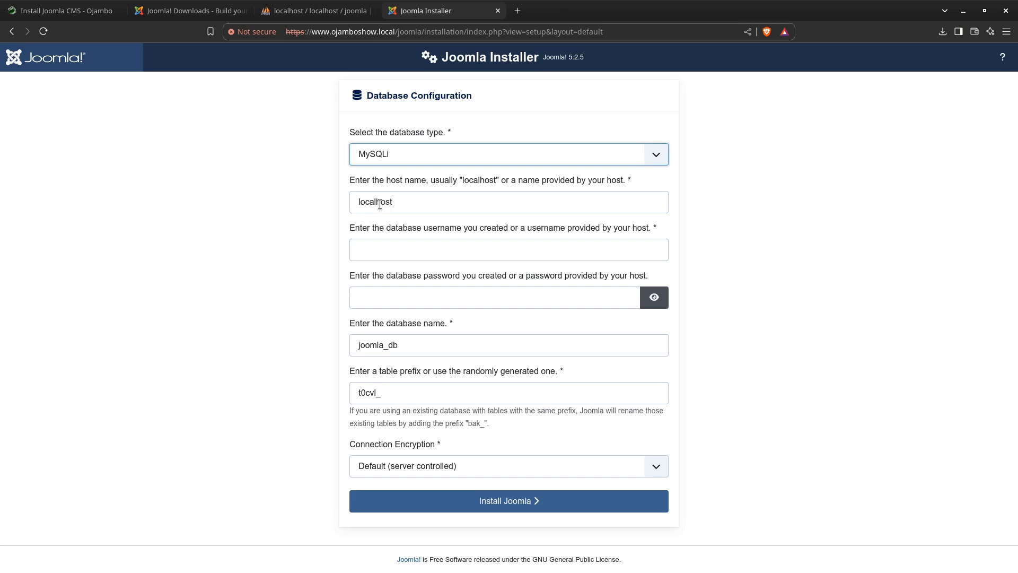
click(378, 253)
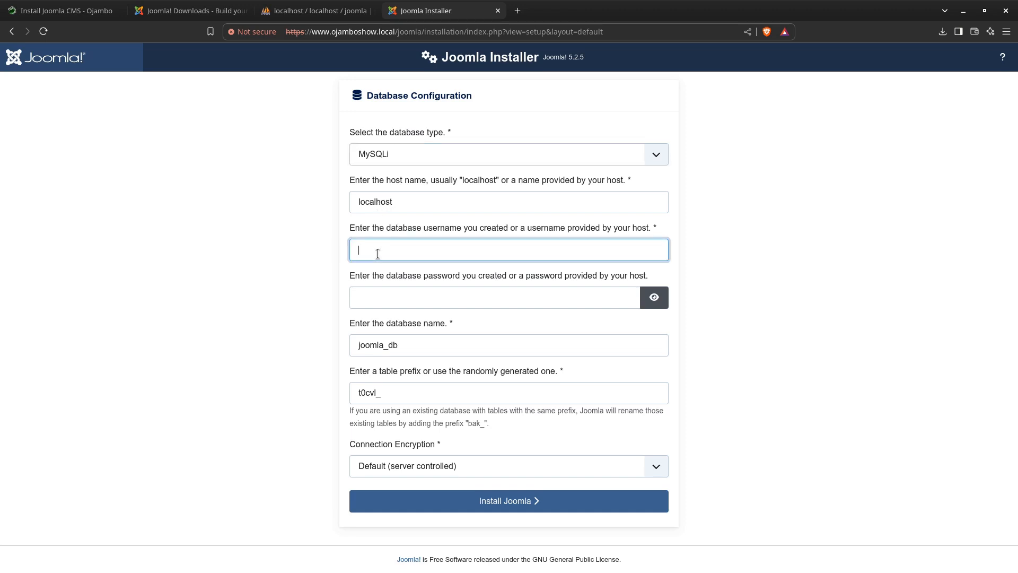
text(joomla)
Enter the database user's password and change the database name to joomla
click(396, 300)
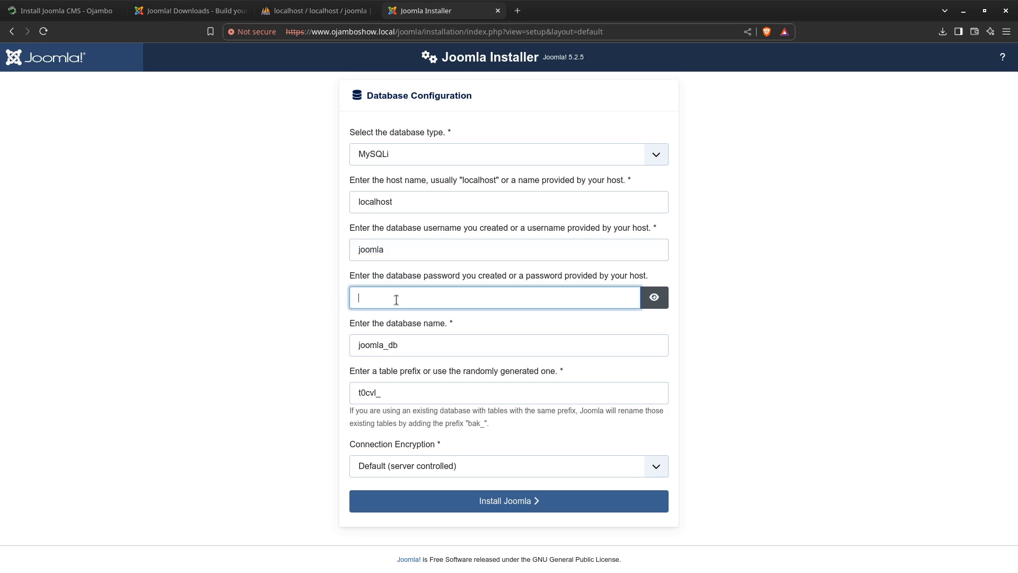
text(joomla••)
click(406, 347)
key(BackSpace)
key(BackSpace)
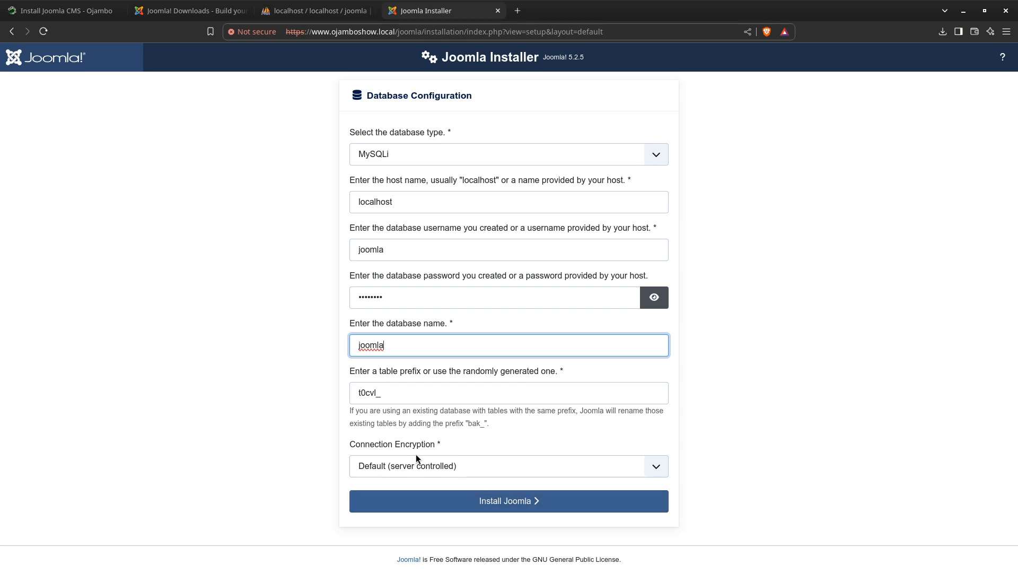
Check the connection encryption options and start the Joomla installation
click(657, 468)
click(655, 471)
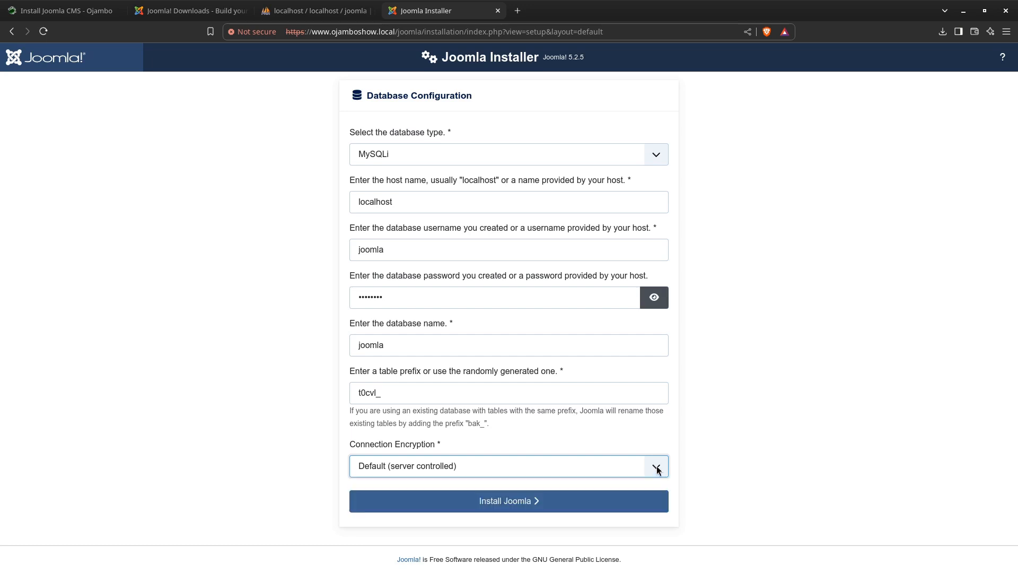
click(517, 502)
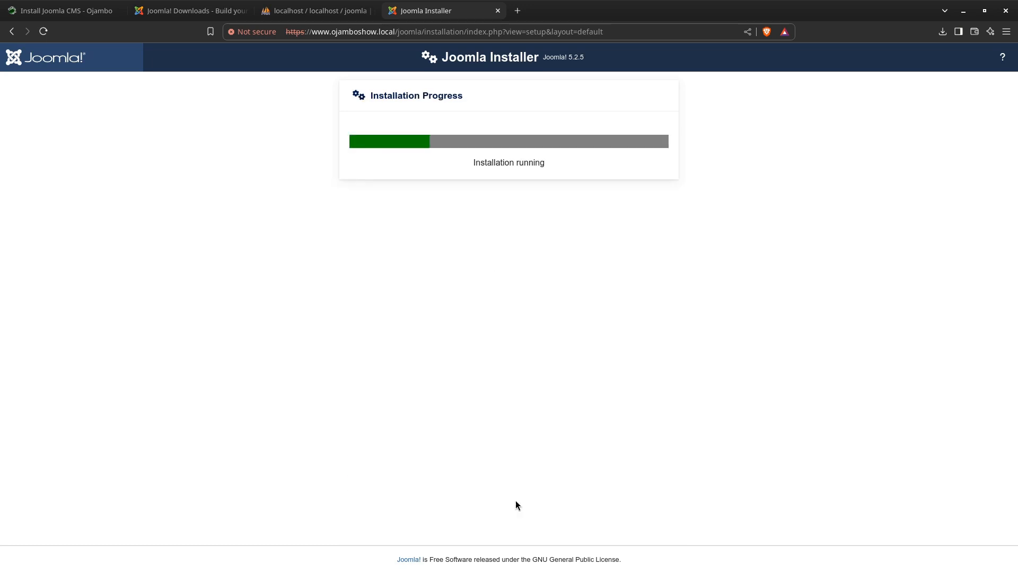
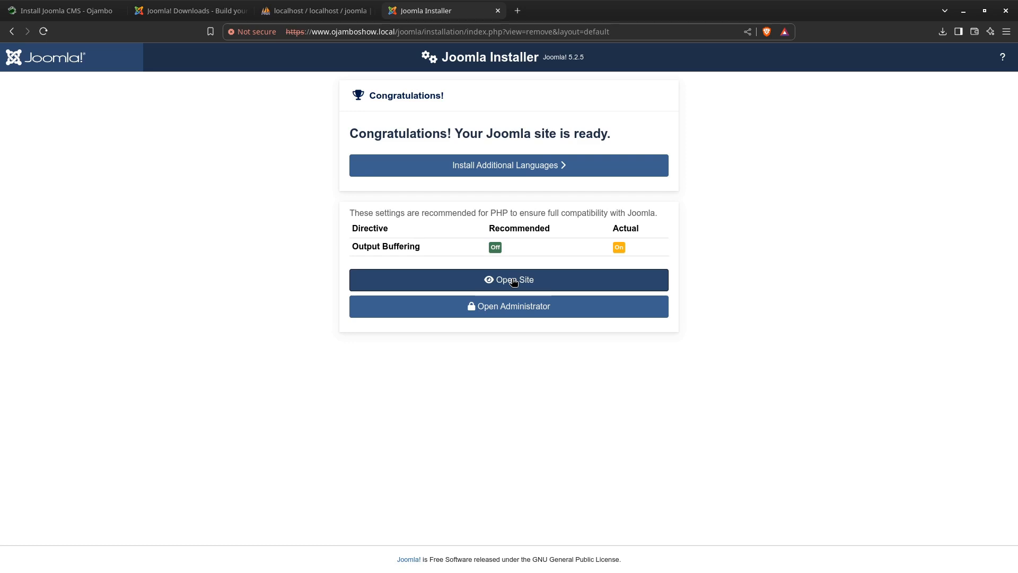
Open the new site's Joomla Administrator login page from the installer's completion screen
click(514, 282)
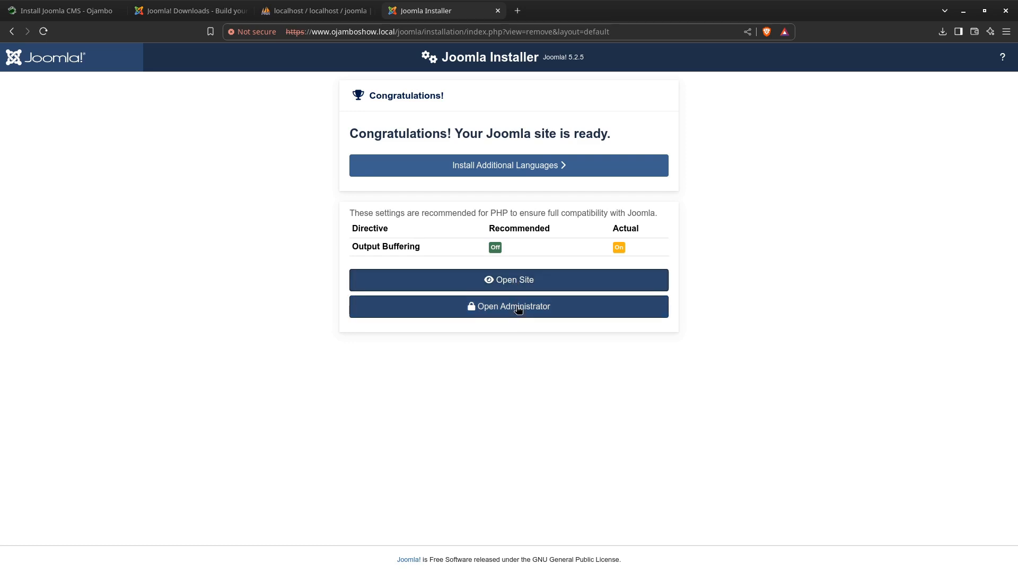
click(518, 308)
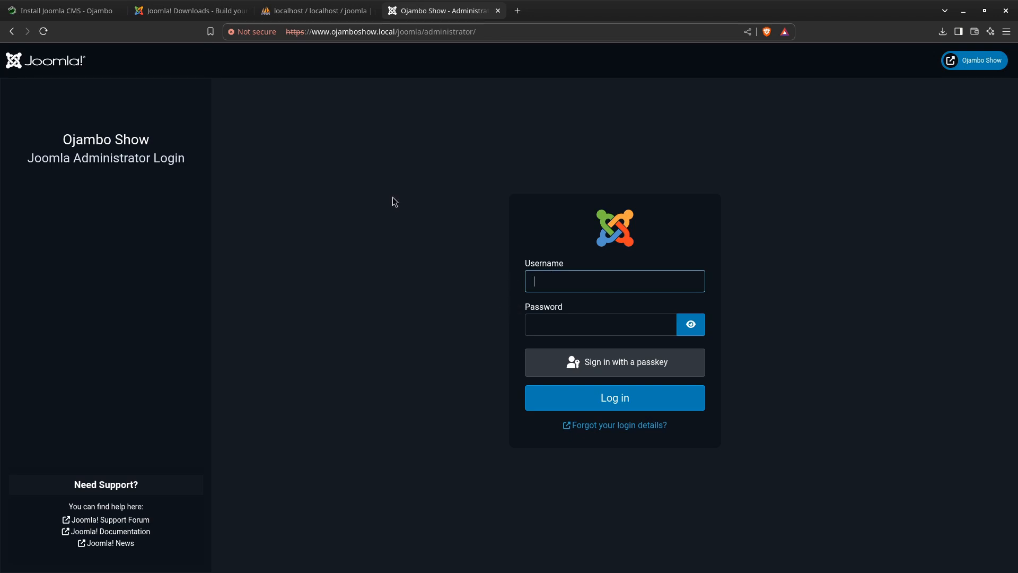
click(11, 32)
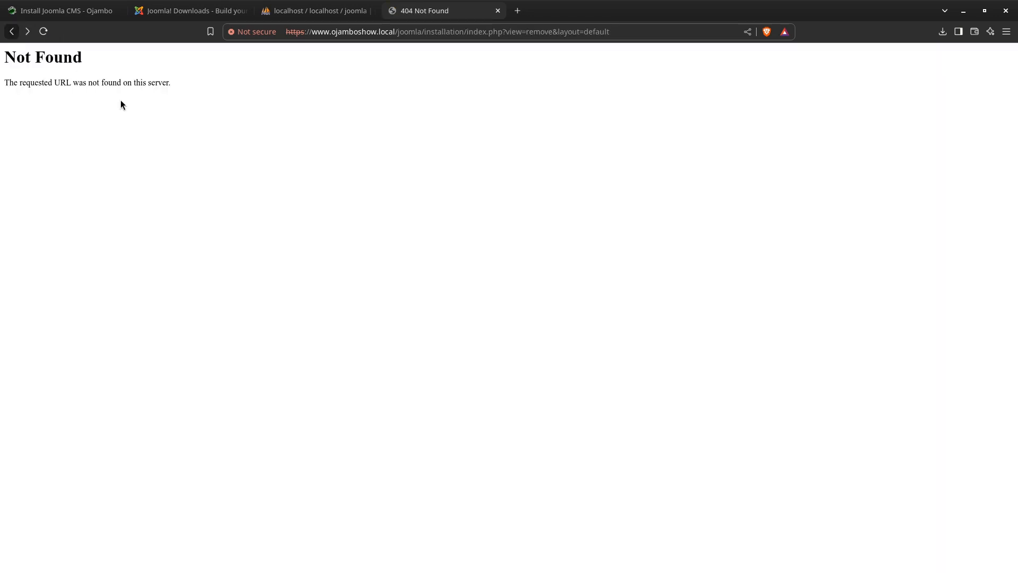
click(27, 32)
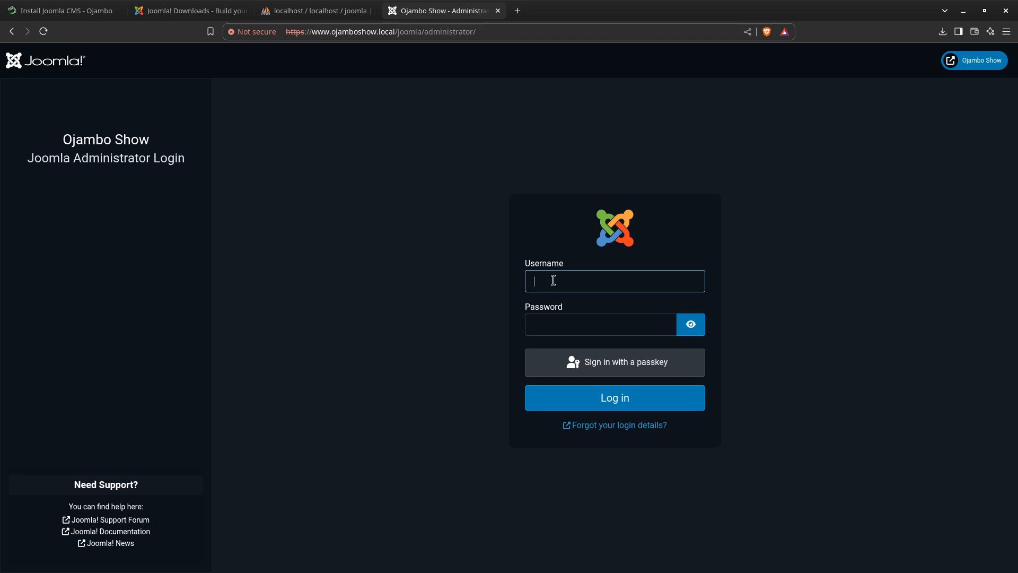
Log in to the Joomla Administrator with the username admin and the account password
click(566, 325)
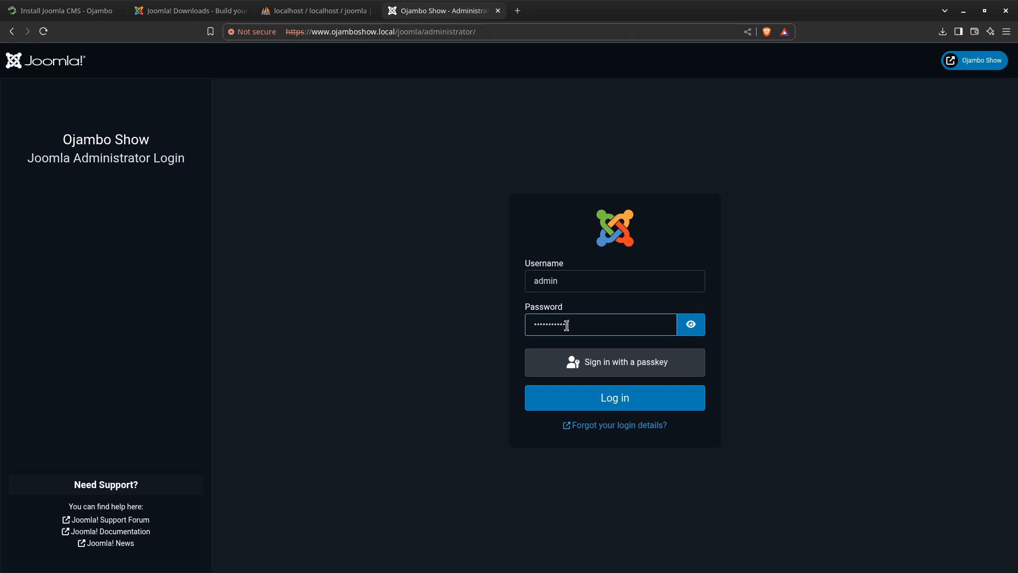
key(Return)
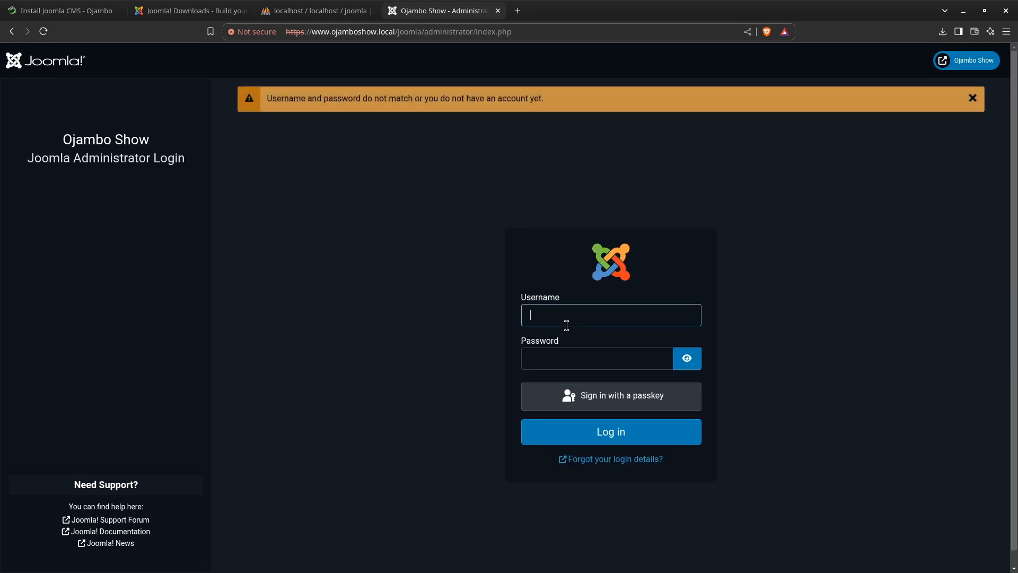
text(admin)
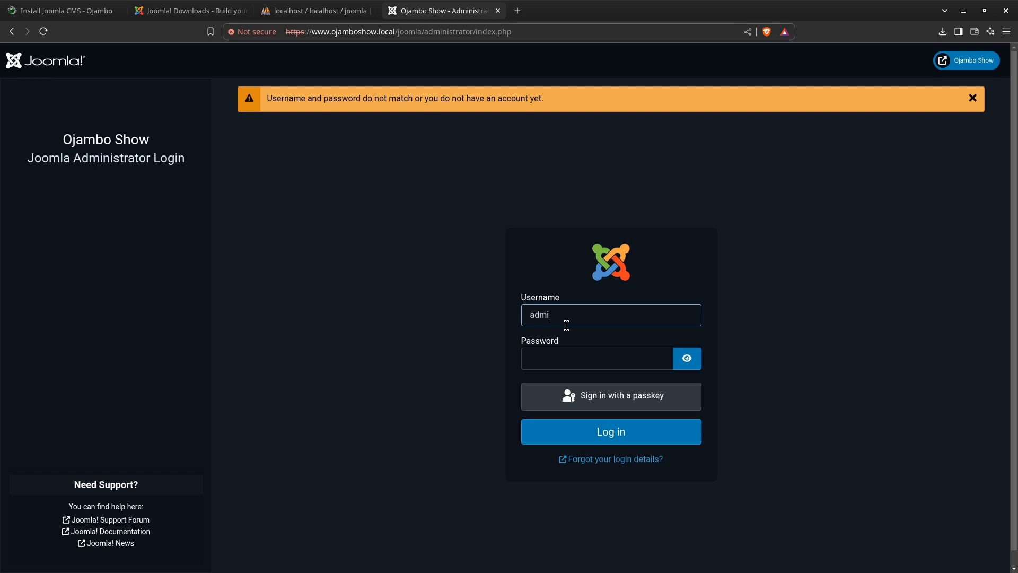
key(Tab)
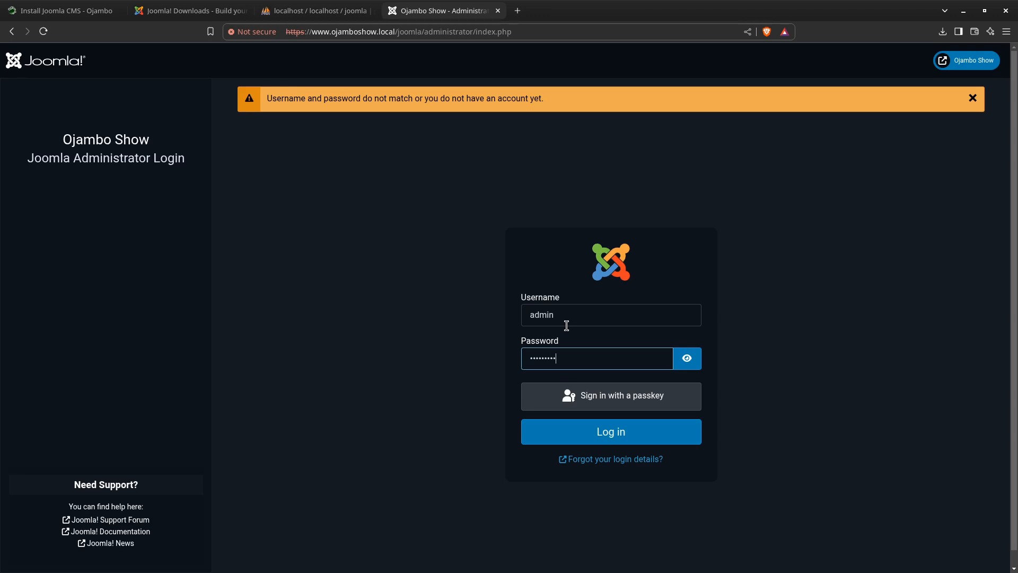
key(Return)
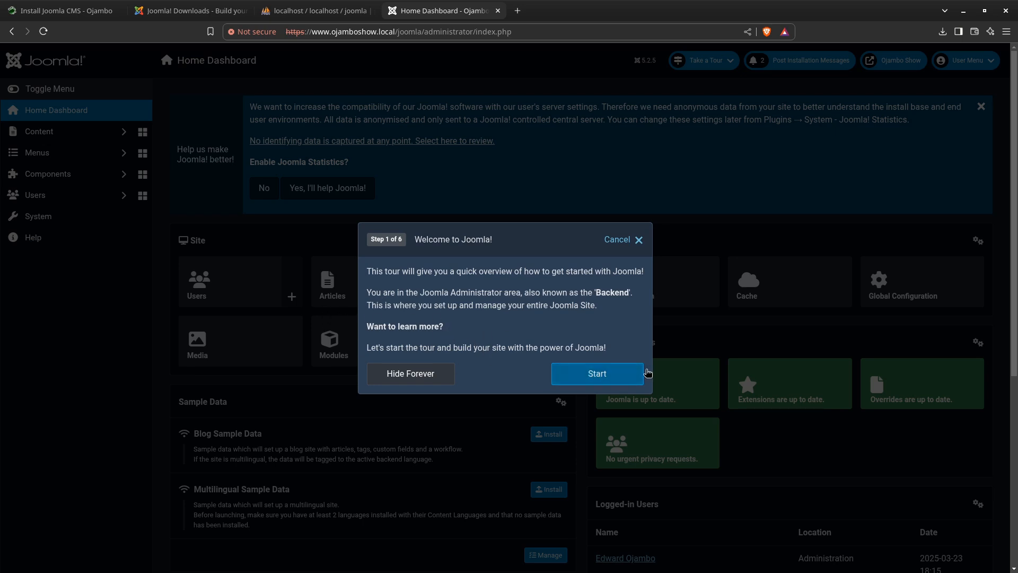
Go through the Welcome to Joomla! tour until it is complete and decline enabling Joomla Statistics
click(597, 374)
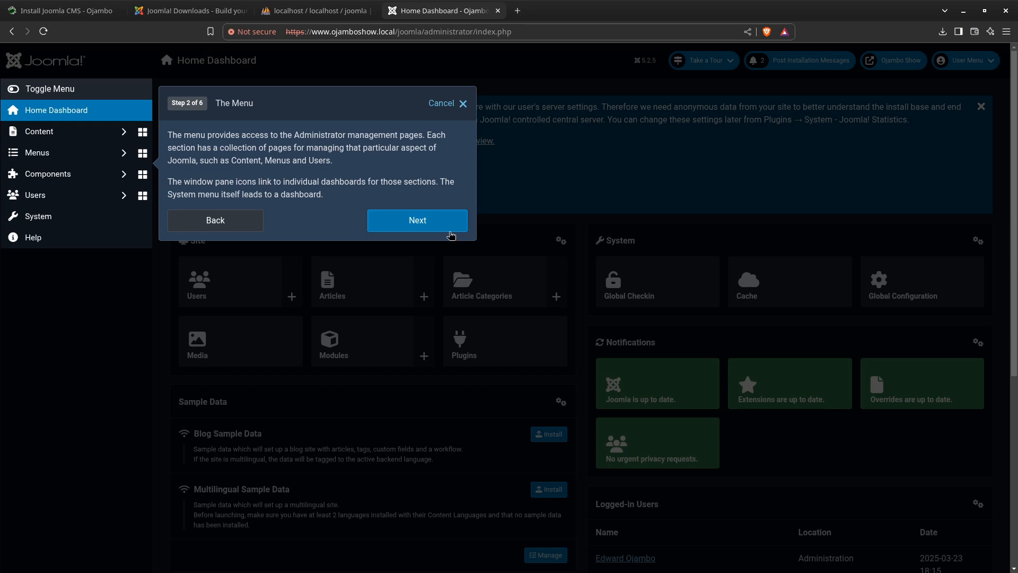
click(434, 222)
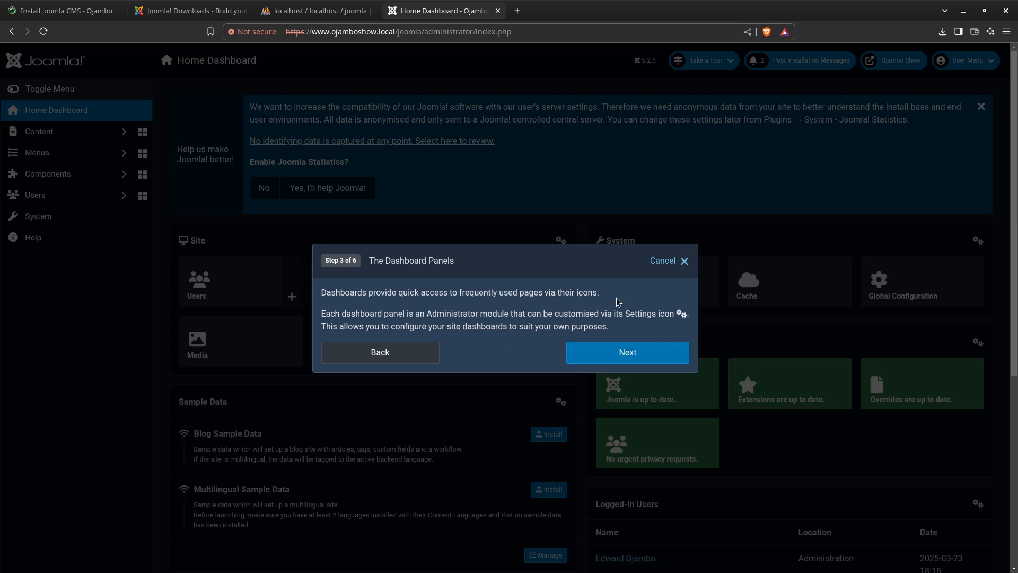
click(630, 356)
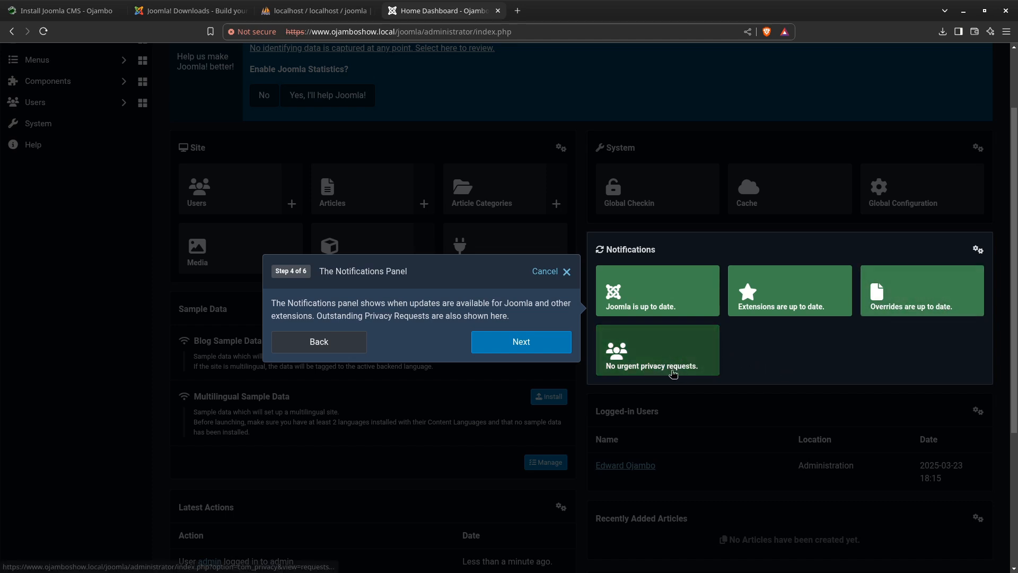
click(528, 343)
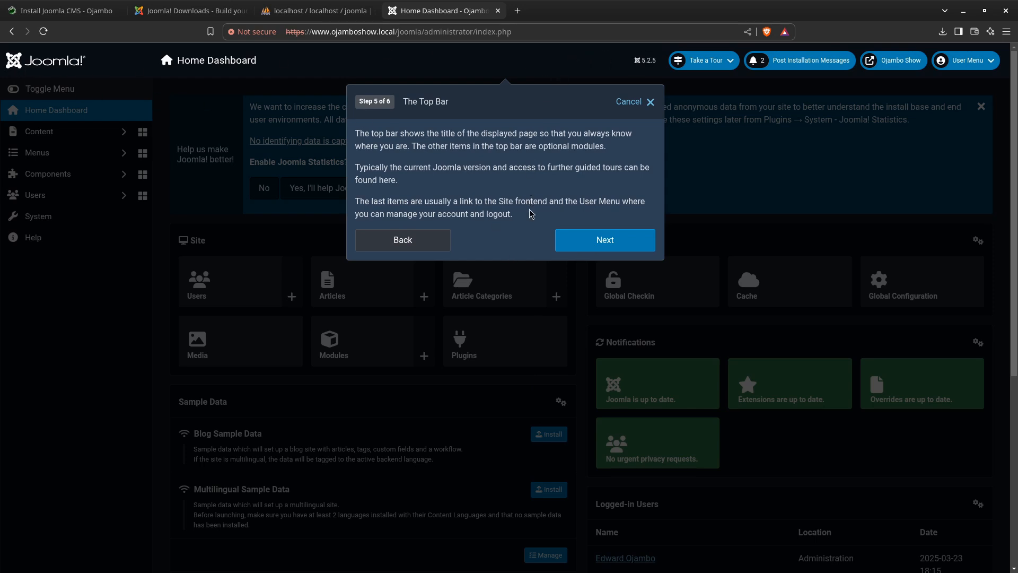
click(611, 241)
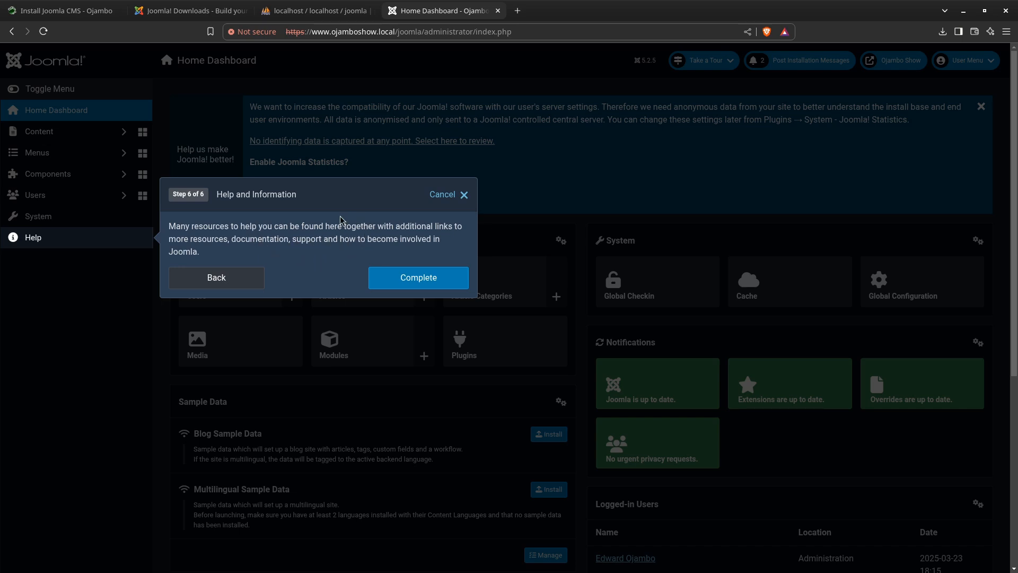
click(420, 281)
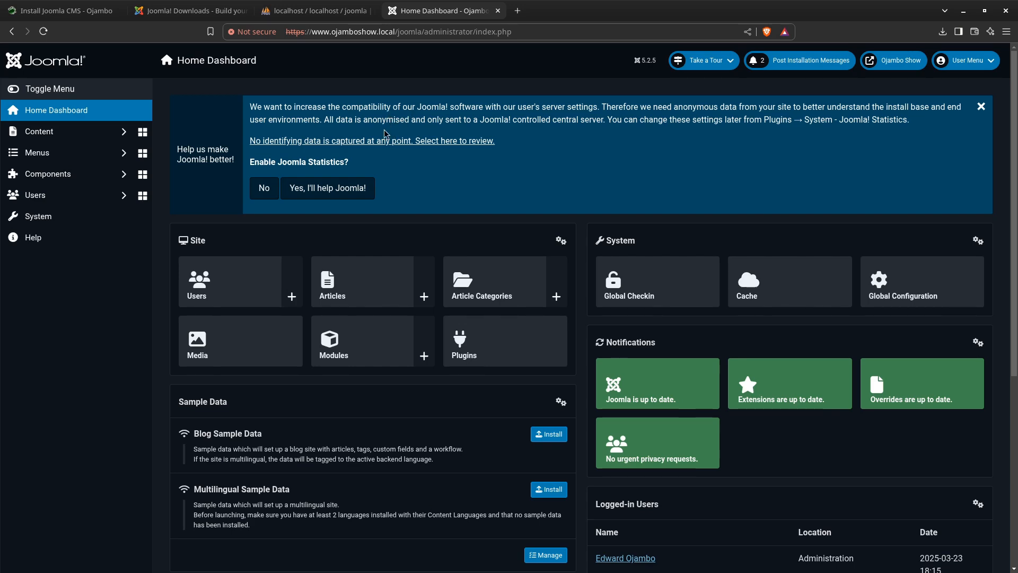
click(262, 189)
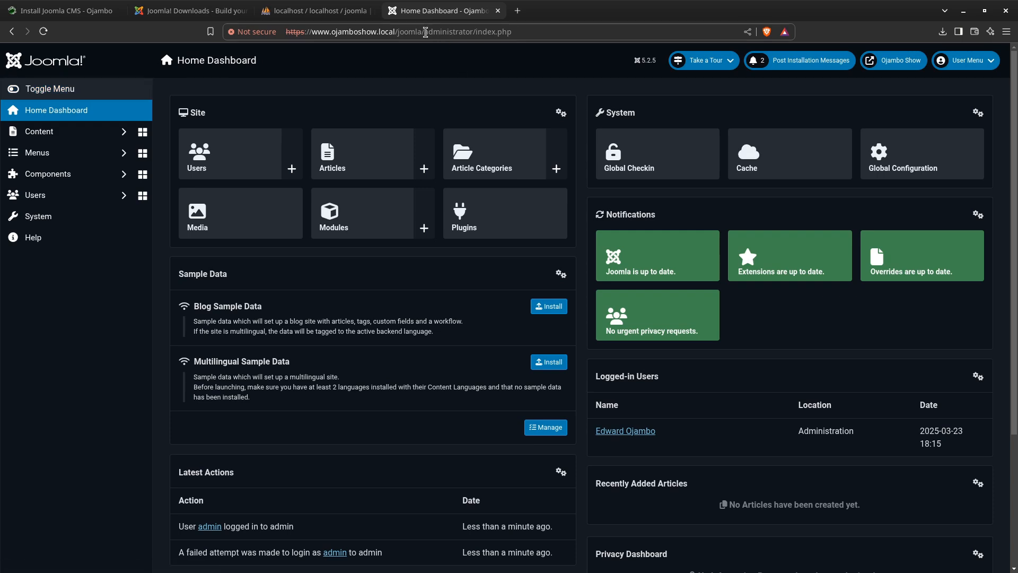
drag(425, 32, 268, 31)
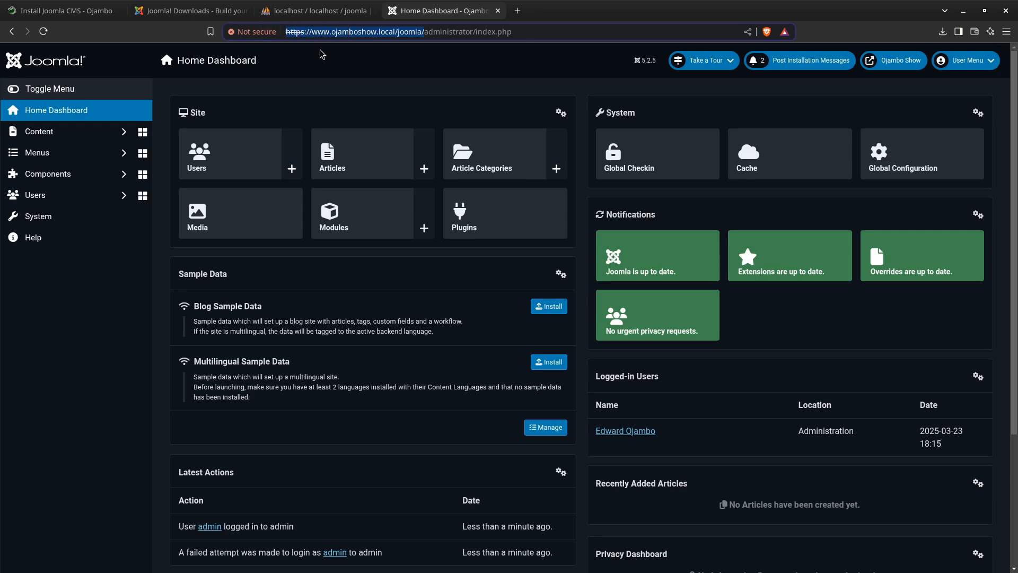
click(518, 11)
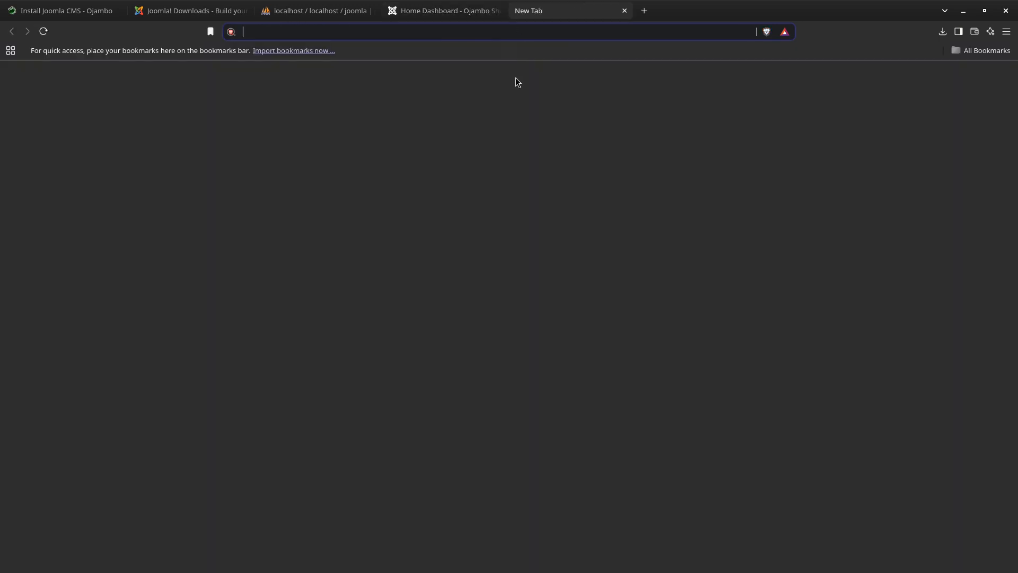
key(ctrl+v)
key(Return)
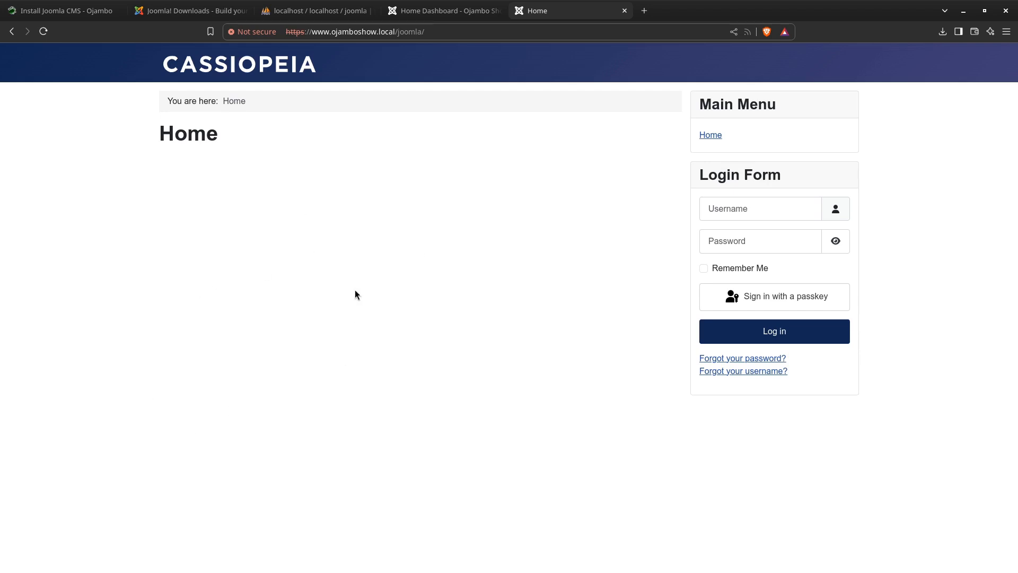
Install the Blog Sample Data from the Home Dashboard and reload the site's front-end home page
click(461, 12)
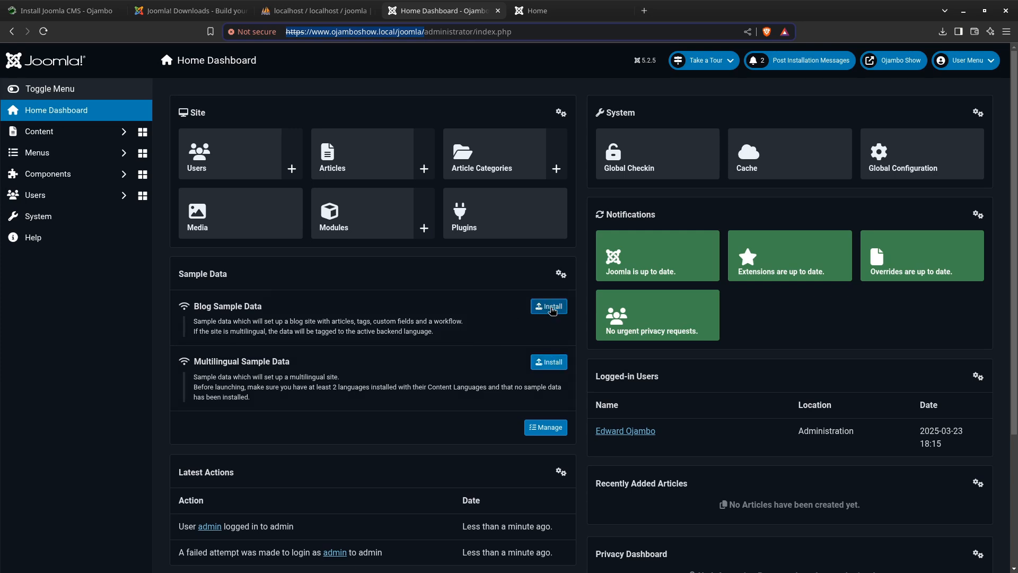
click(552, 310)
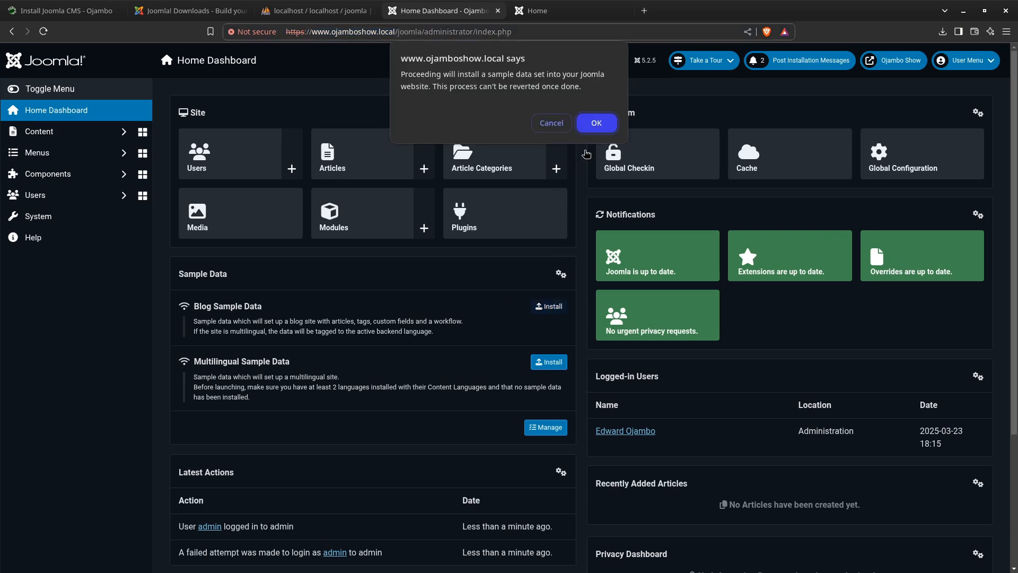
click(597, 124)
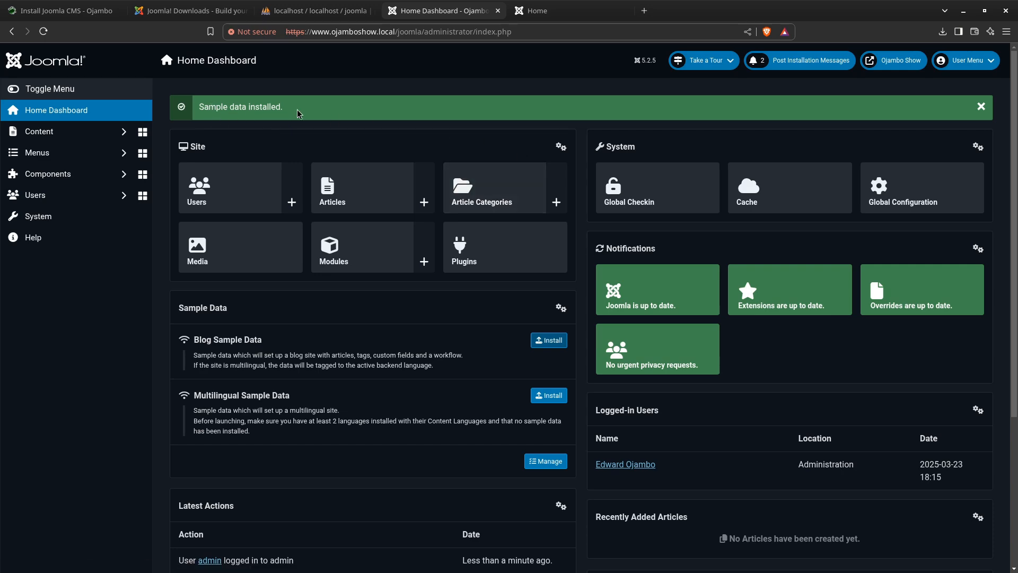
click(552, 11)
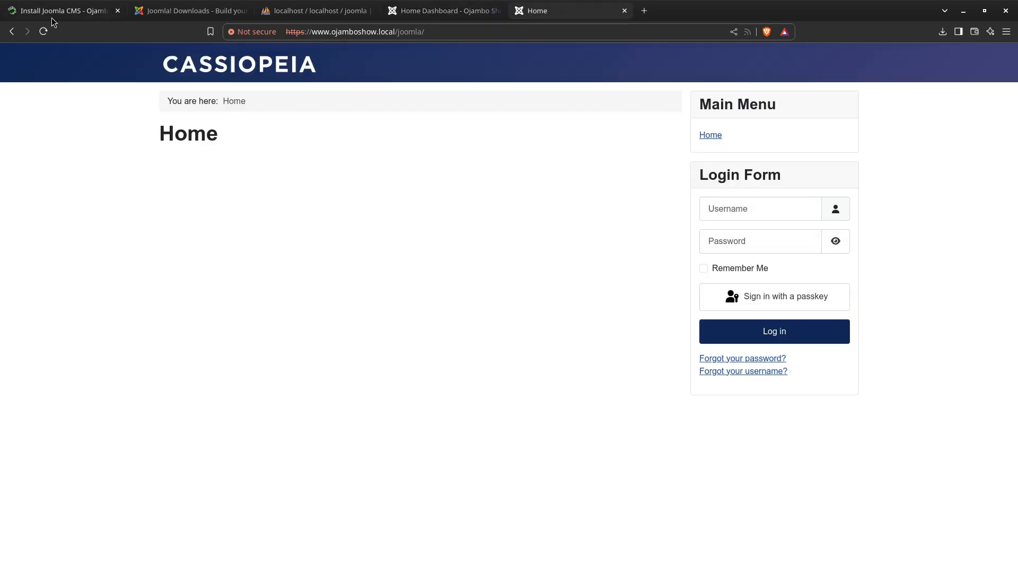
click(44, 31)
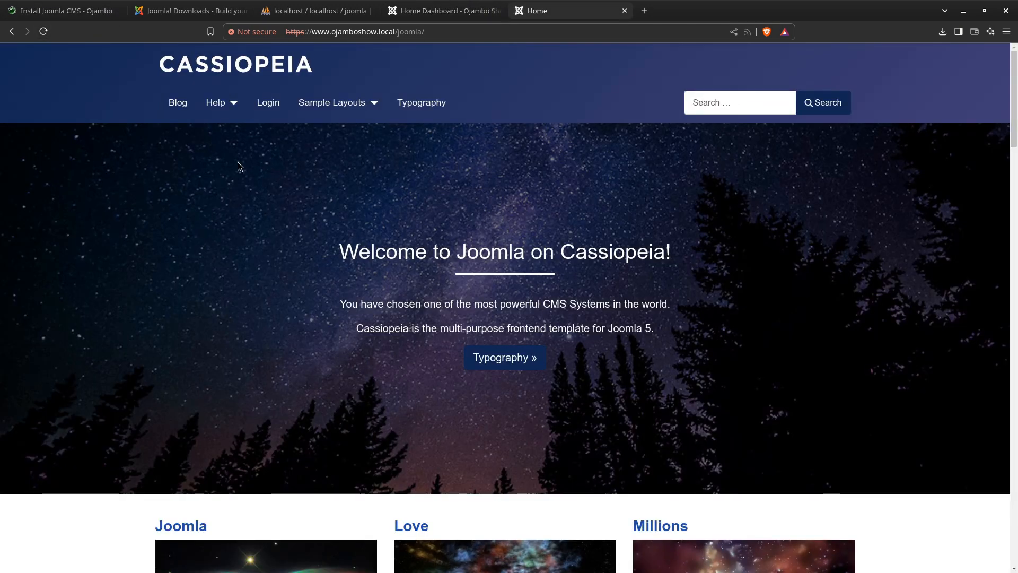
Check the Help and Sample Layouts submenu entries in the front-end site's navigation
click(235, 107)
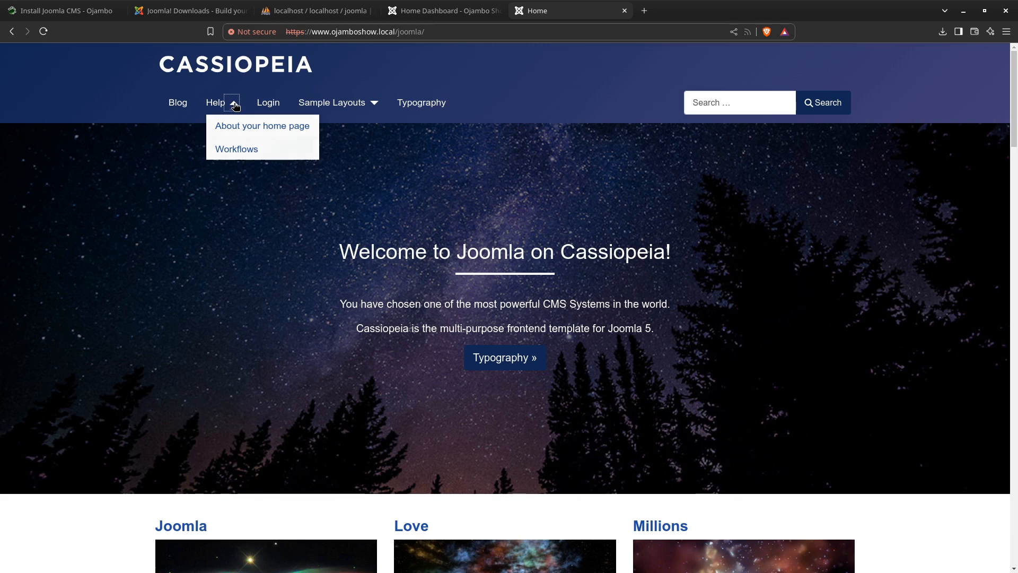
click(371, 103)
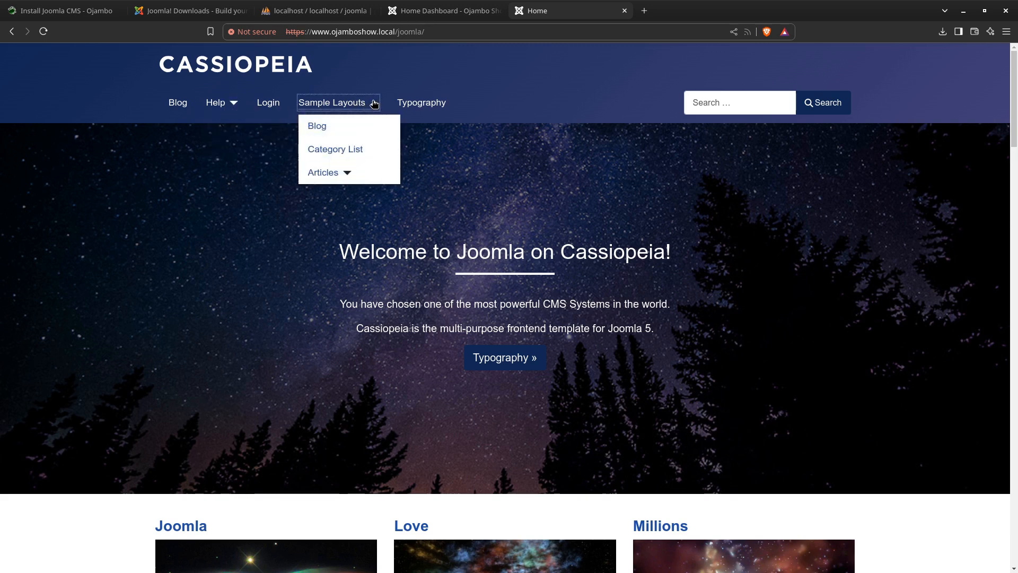
click(374, 103)
click(374, 104)
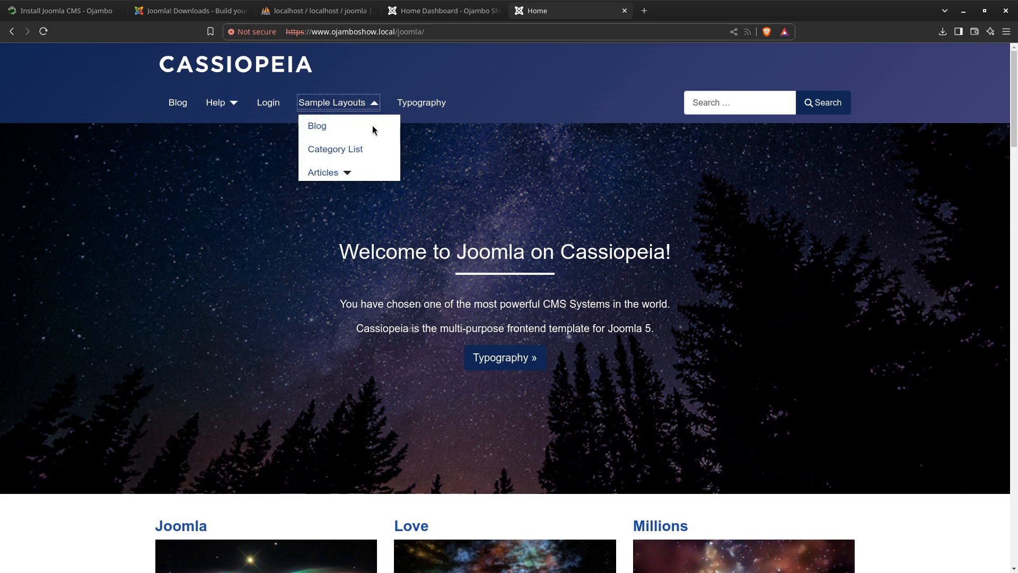
click(348, 174)
click(348, 175)
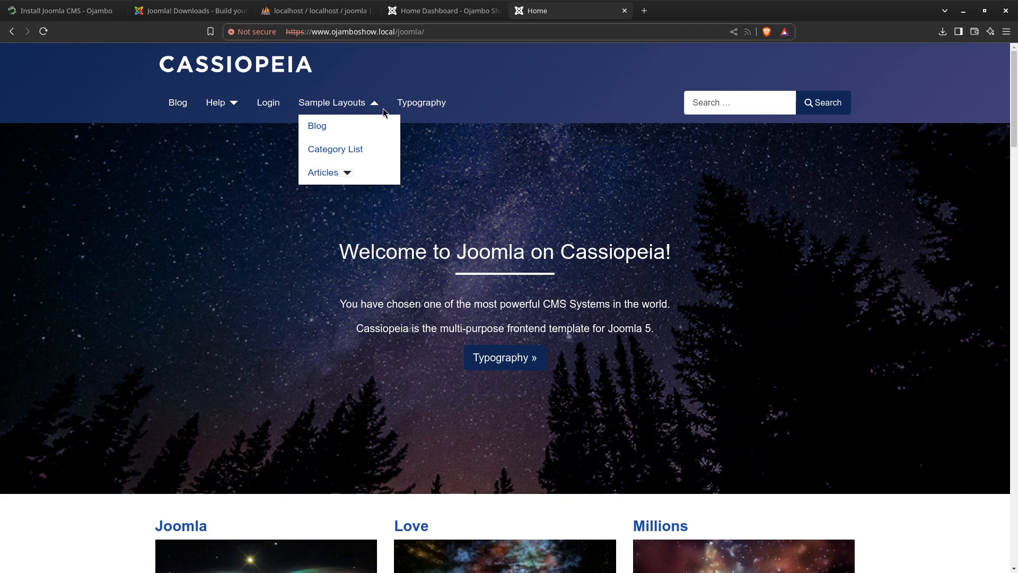
click(374, 103)
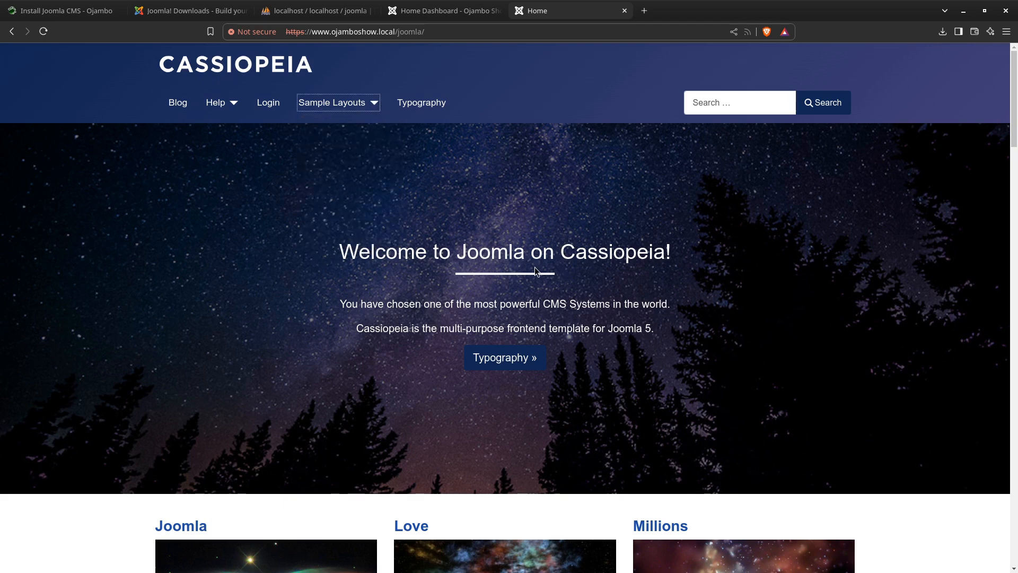
Examine the home page's sample articles, tags and older posts down to the footer, and open the site's Login page
scroll(355, 244, down, 5)
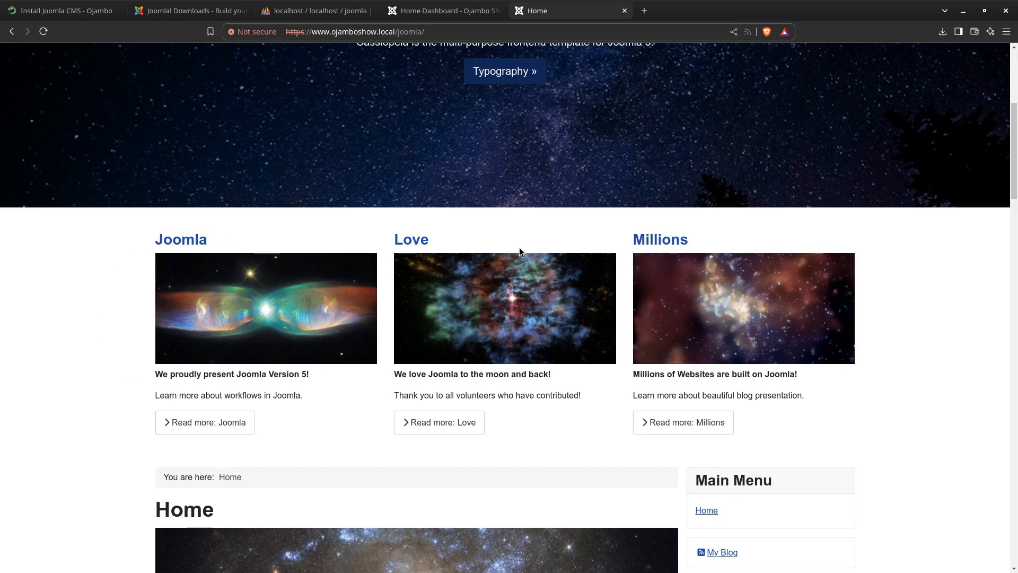
scroll(306, 327, down, 7)
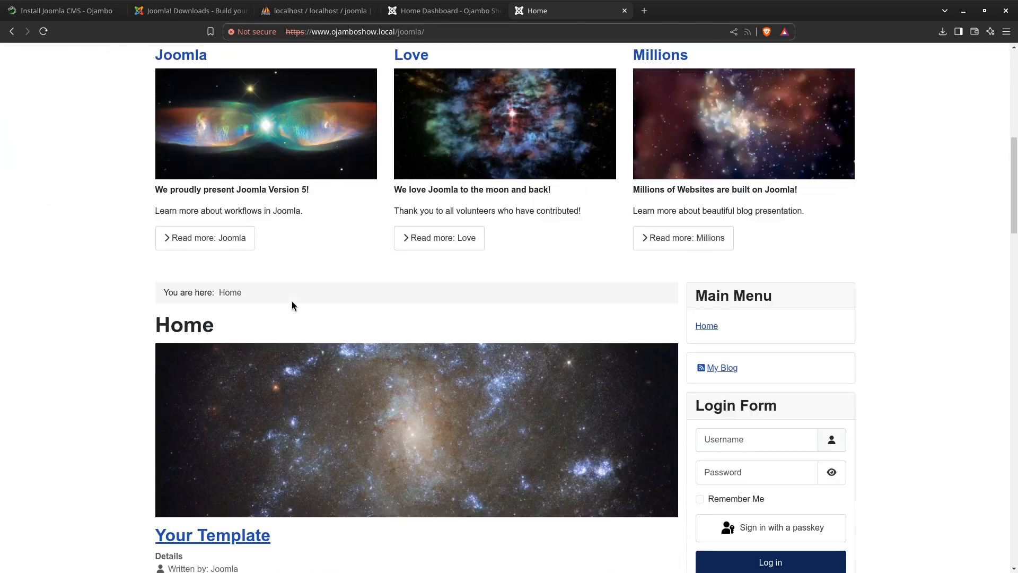
scroll(193, 174, down, 5)
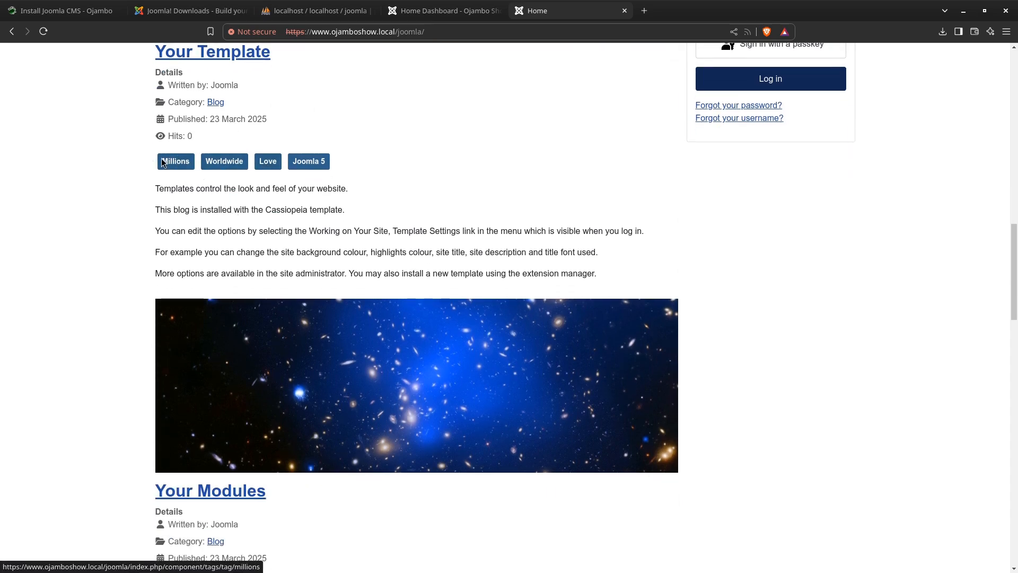
scroll(263, 216, down, 17)
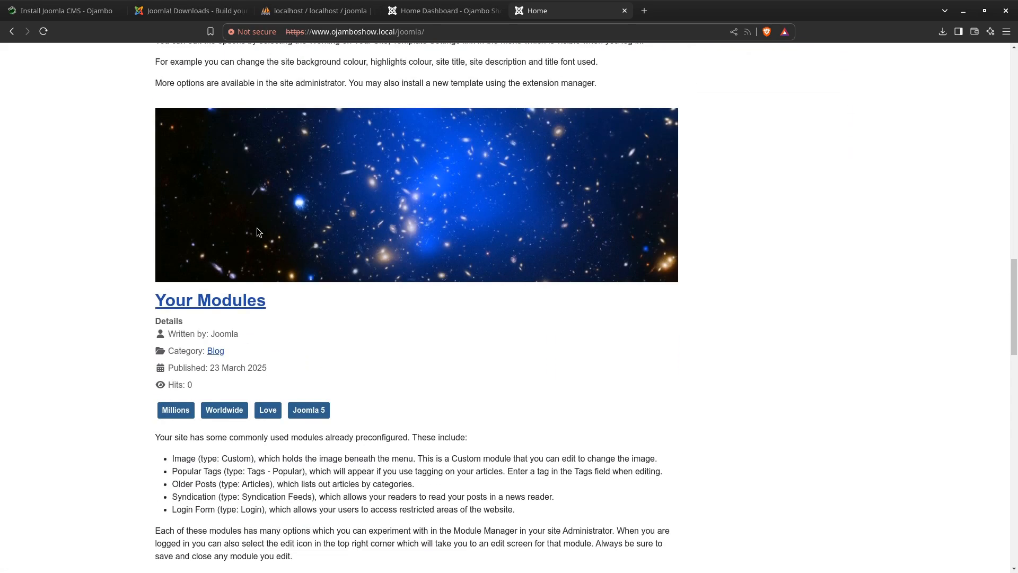
scroll(248, 229, down, 10)
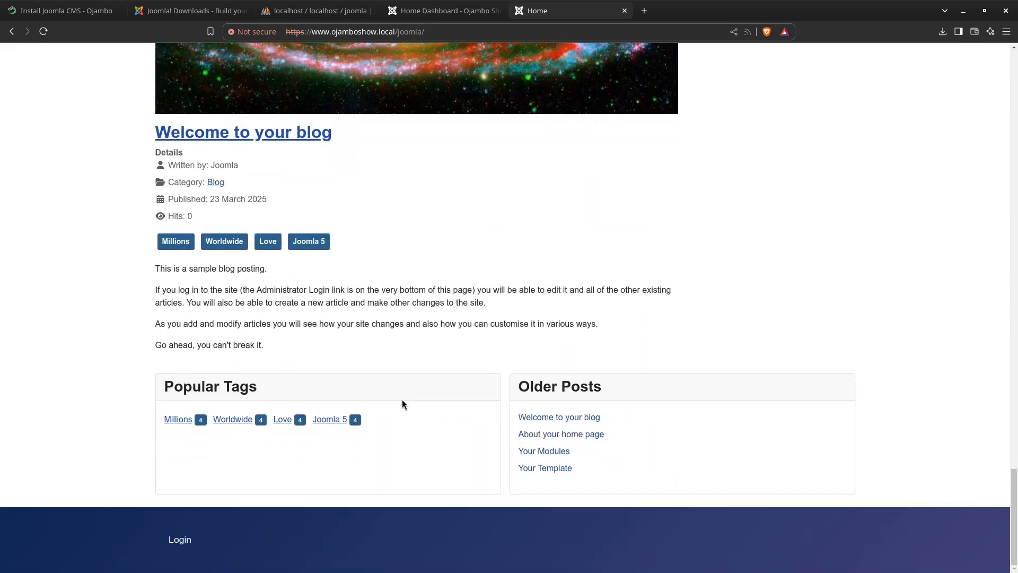
scroll(403, 399, up, 20)
scroll(387, 393, up, 15)
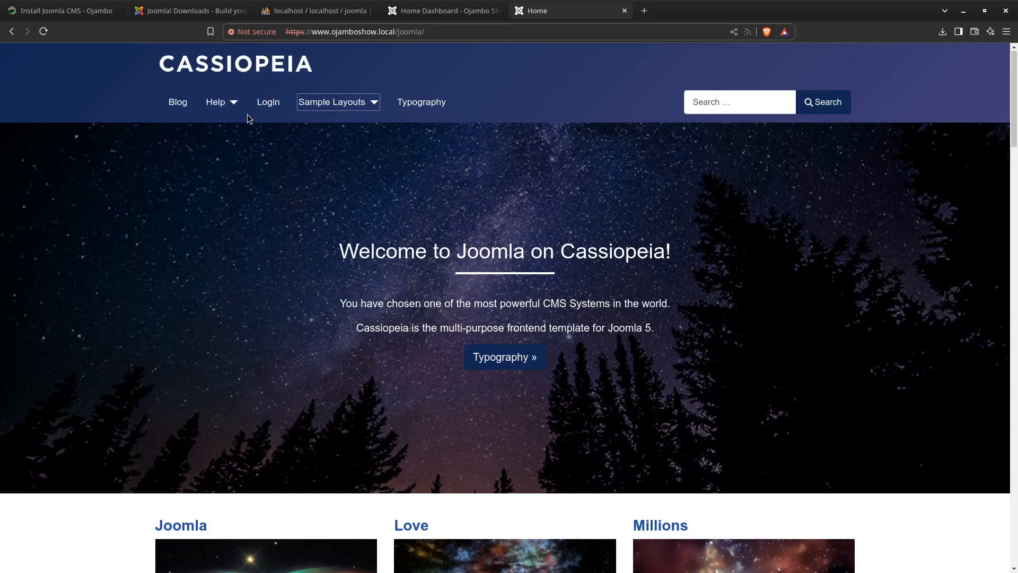
click(268, 102)
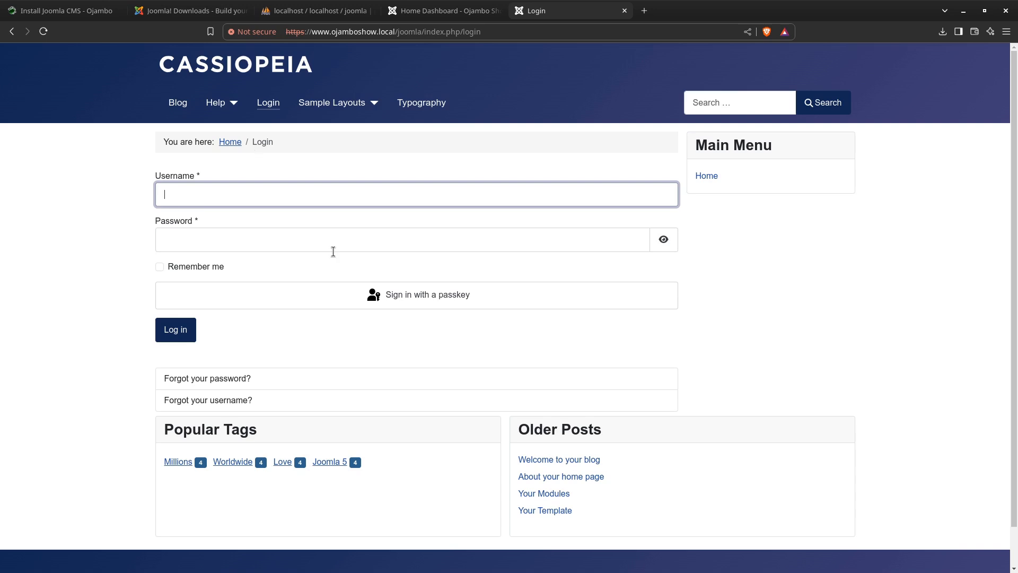
Open the "About your home page" article from Older Posts and examine its content, tags, author note and similar items
click(566, 479)
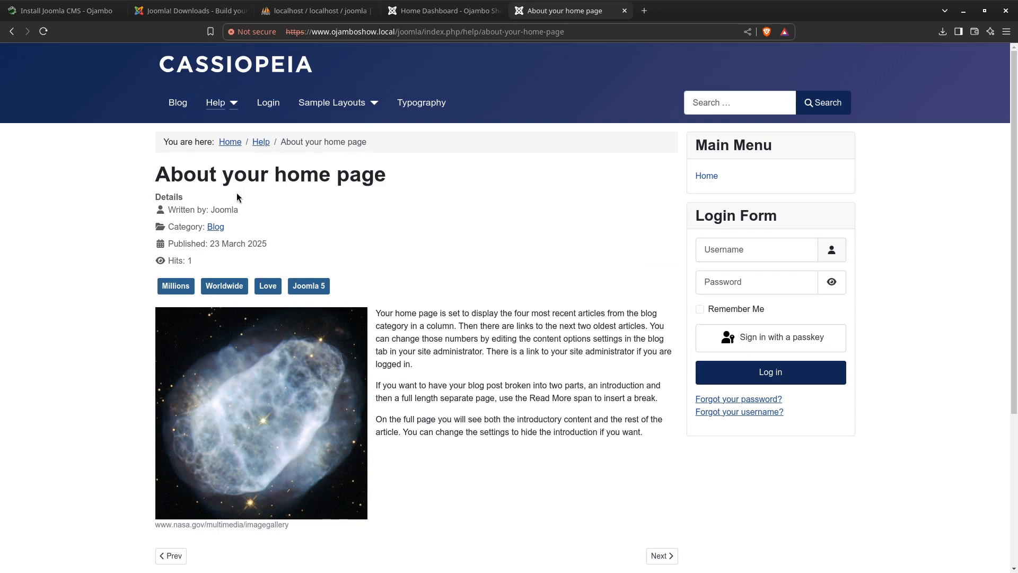
scroll(406, 254, down, 5)
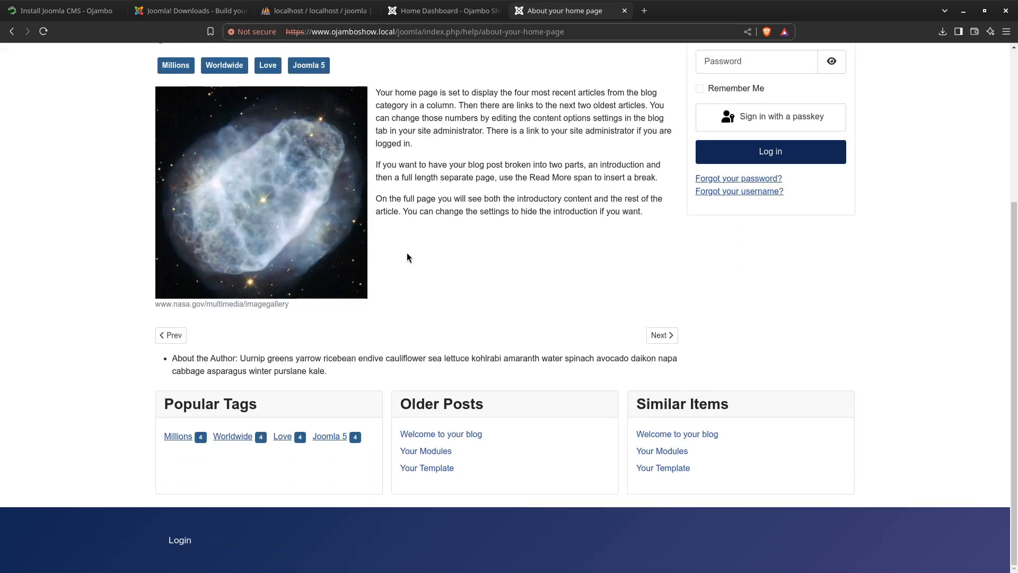
scroll(408, 254, up, 5)
scroll(409, 253, down, 5)
scroll(412, 258, up, 2)
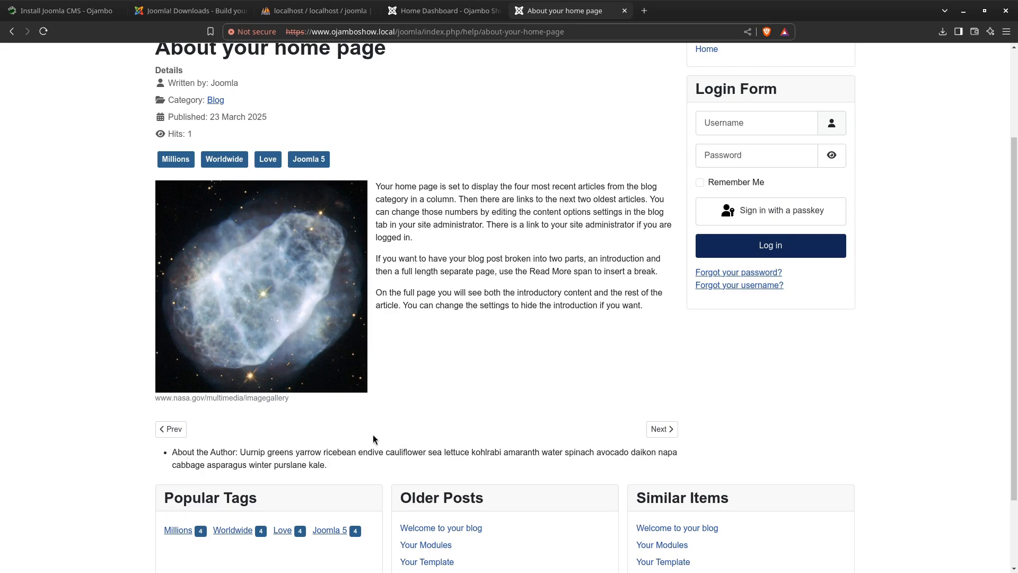
scroll(373, 435, up, 3)
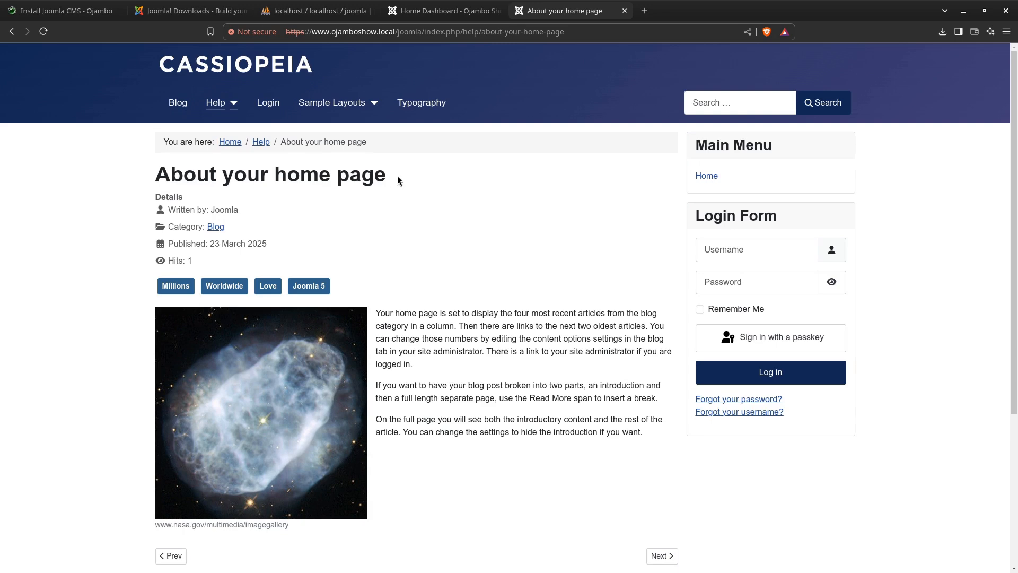
Return to the Joomla administrator and review the Users list, the user Groups and the Viewing Access Levels
click(429, 12)
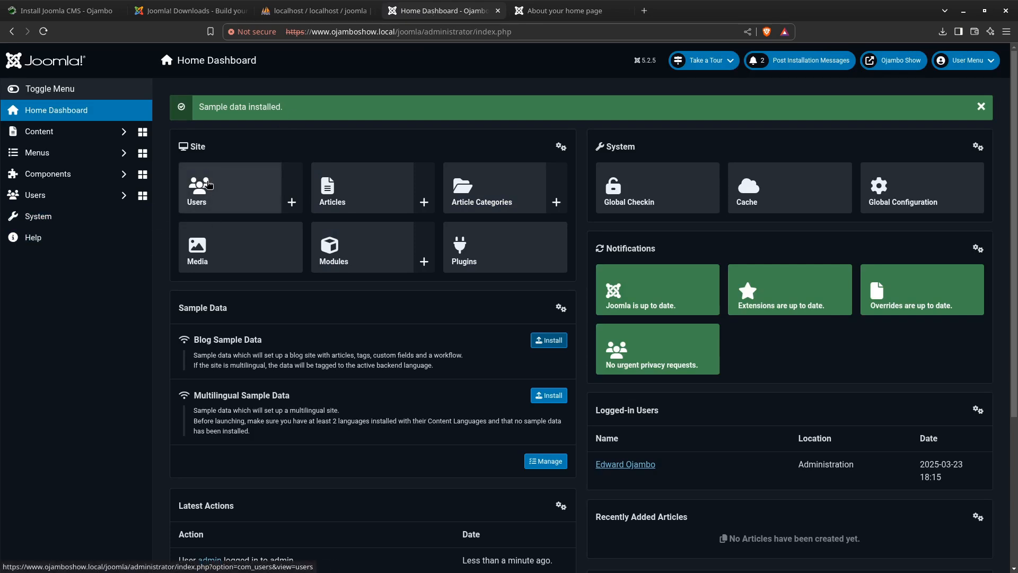
click(209, 185)
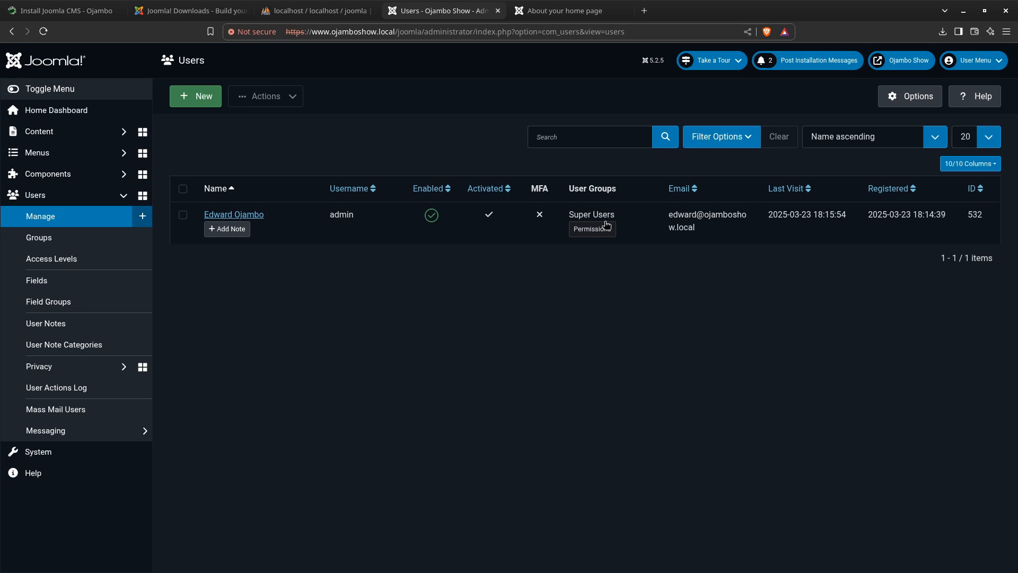
click(64, 244)
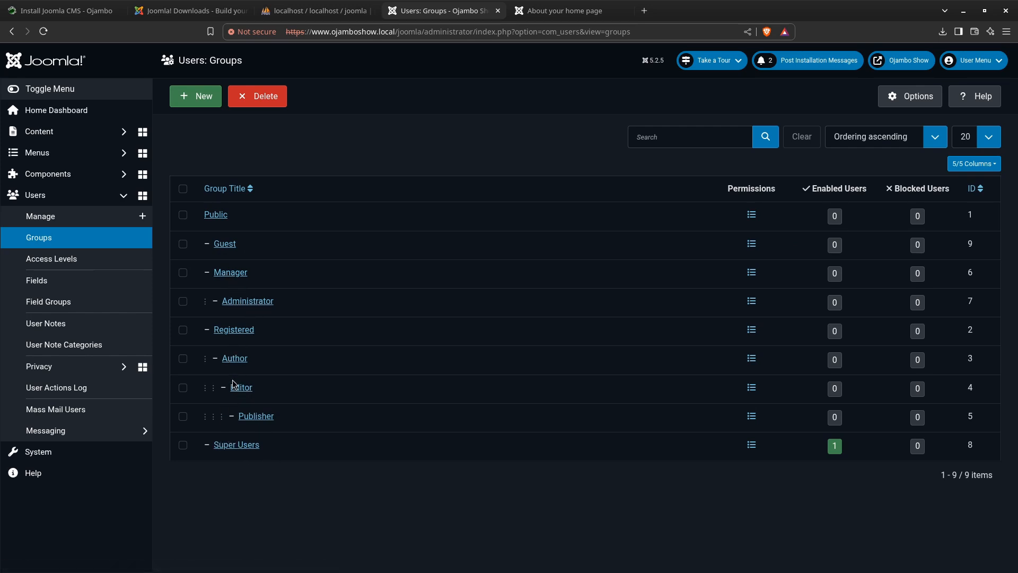
click(60, 262)
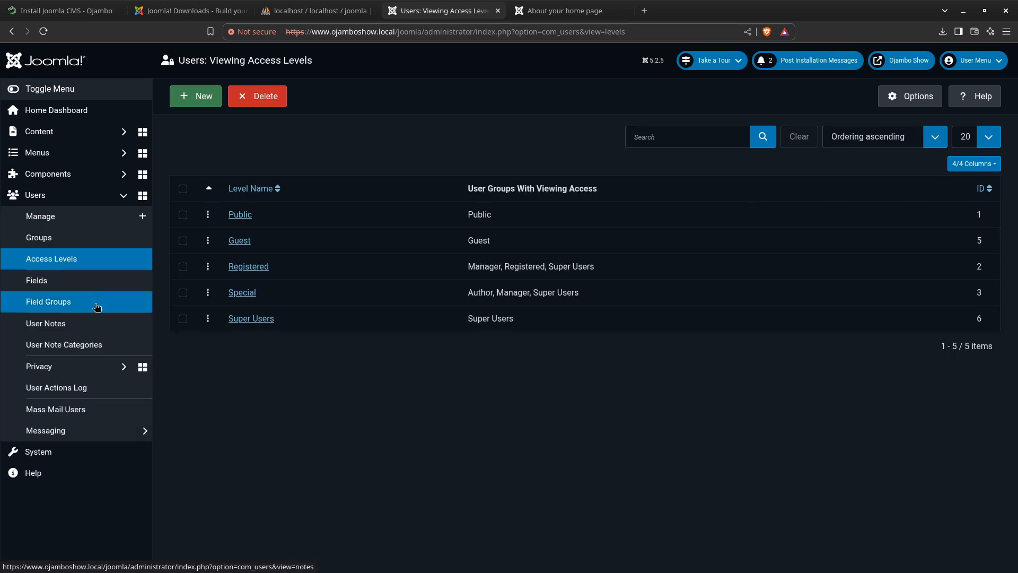
Review the article Categories and the Featured Articles list in the site's content
click(98, 138)
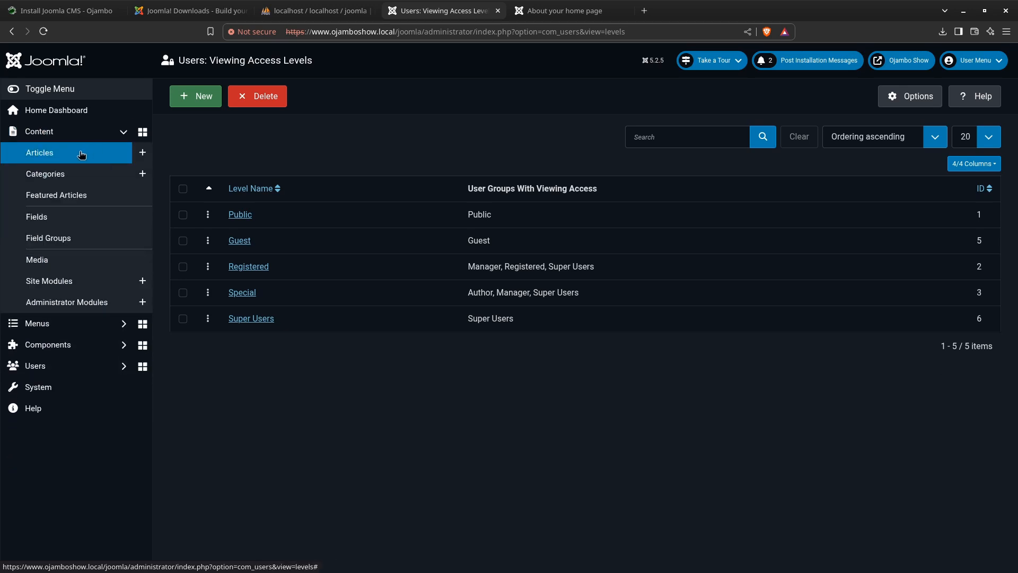
click(75, 176)
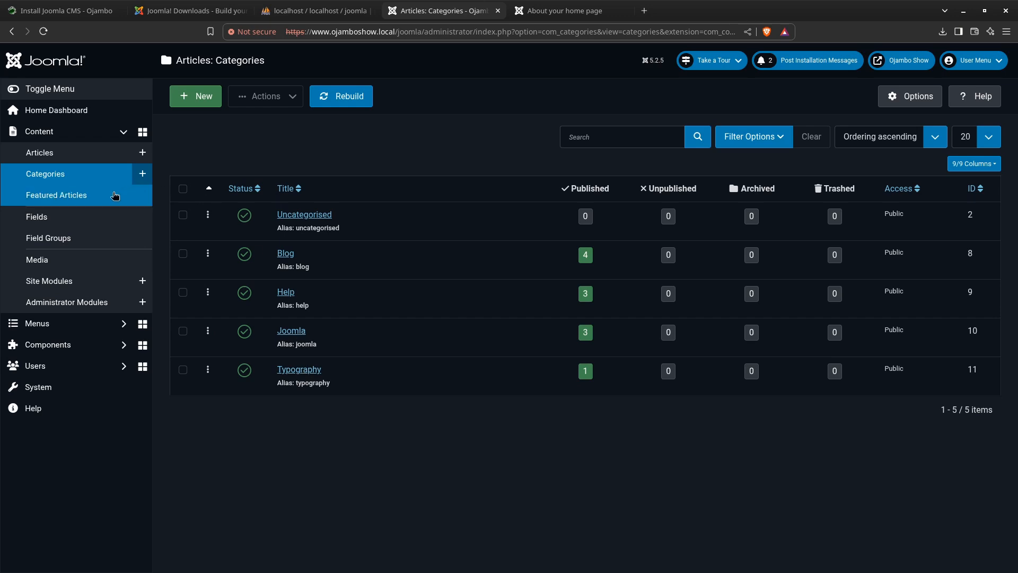
click(79, 196)
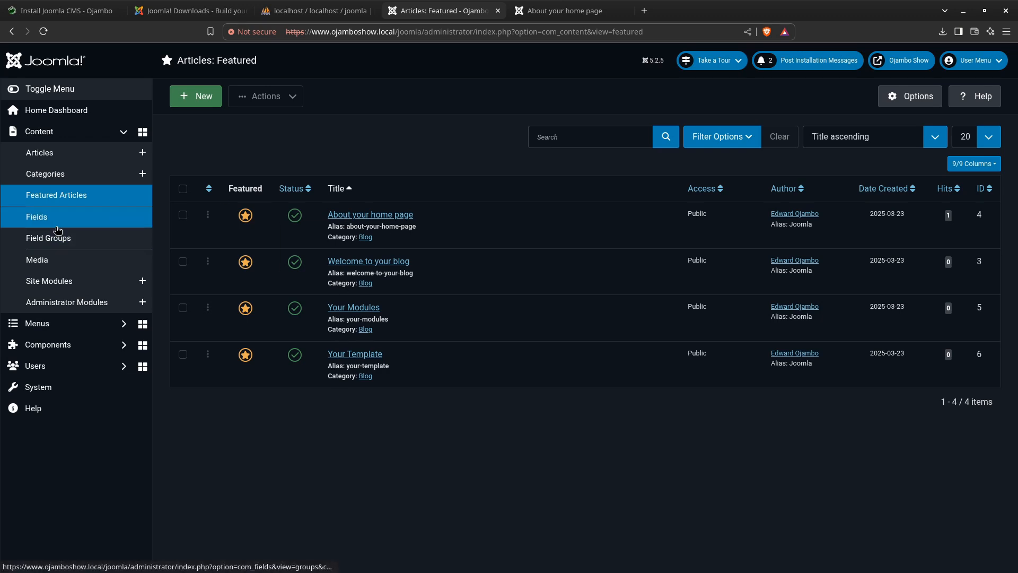
Browse the Media library to images/sampledata/cassiopeia and look through its sample images
click(49, 267)
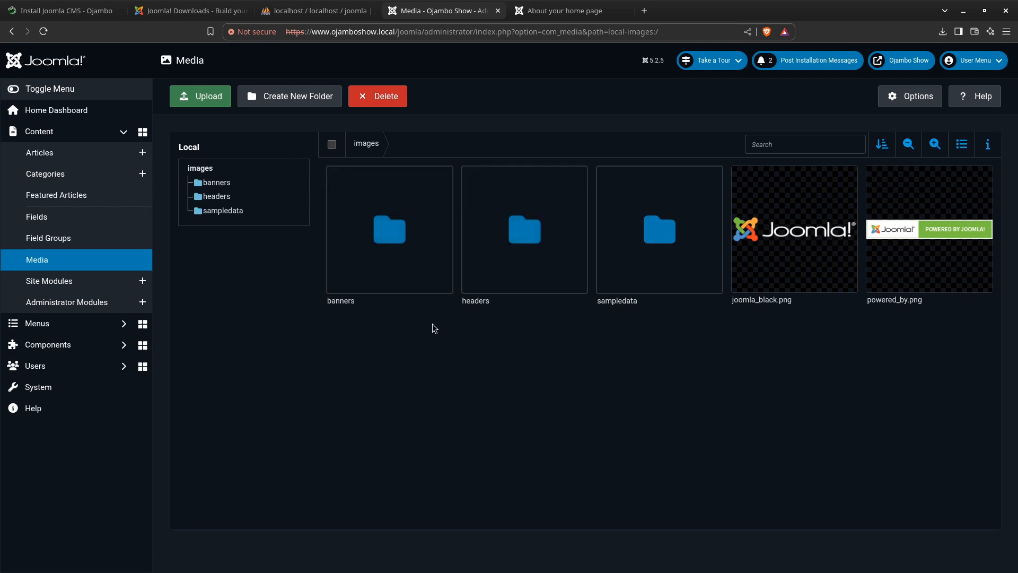
mouse_move(384, 288)
double_click(666, 233)
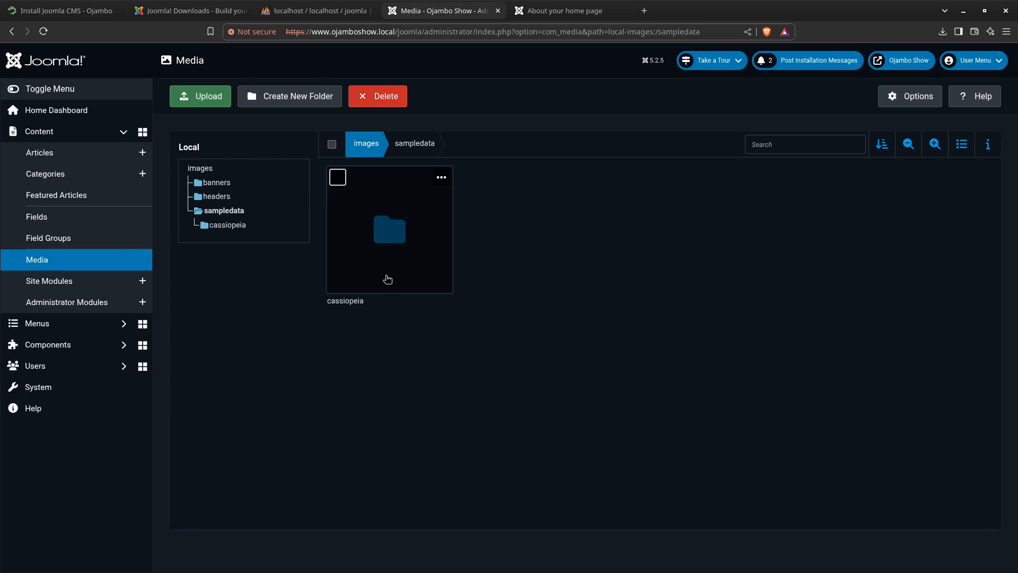
double_click(387, 240)
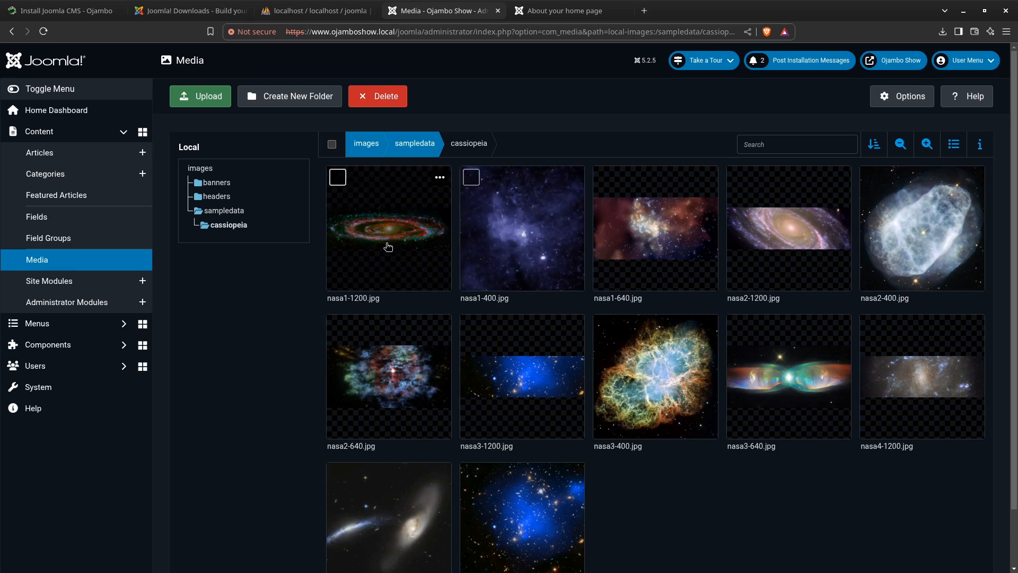
scroll(465, 265, down, 2)
scroll(463, 263, up, 2)
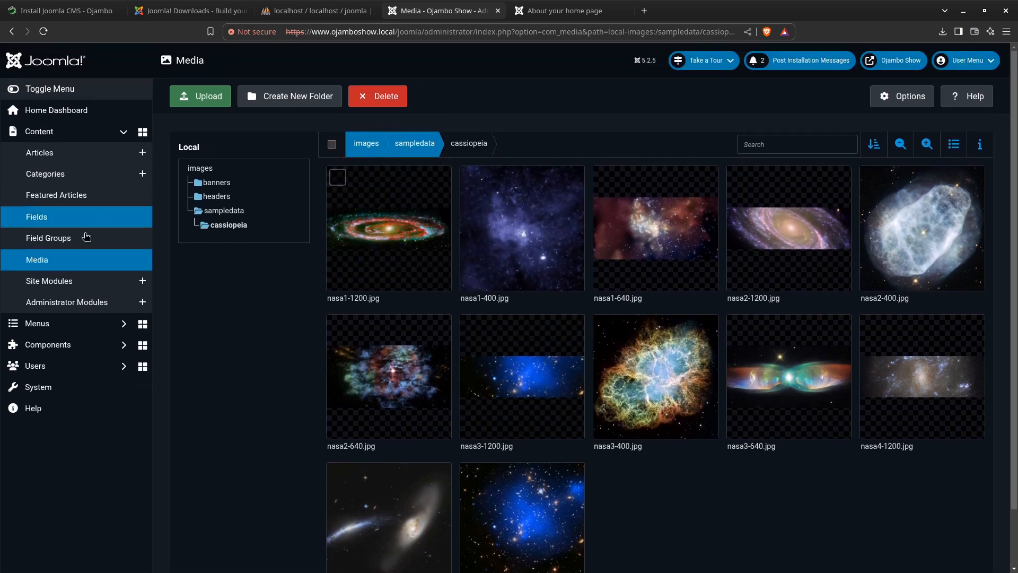
Compare the Site Modules list with the modules on the front-end article page, and open the Administrator Modules list
click(58, 281)
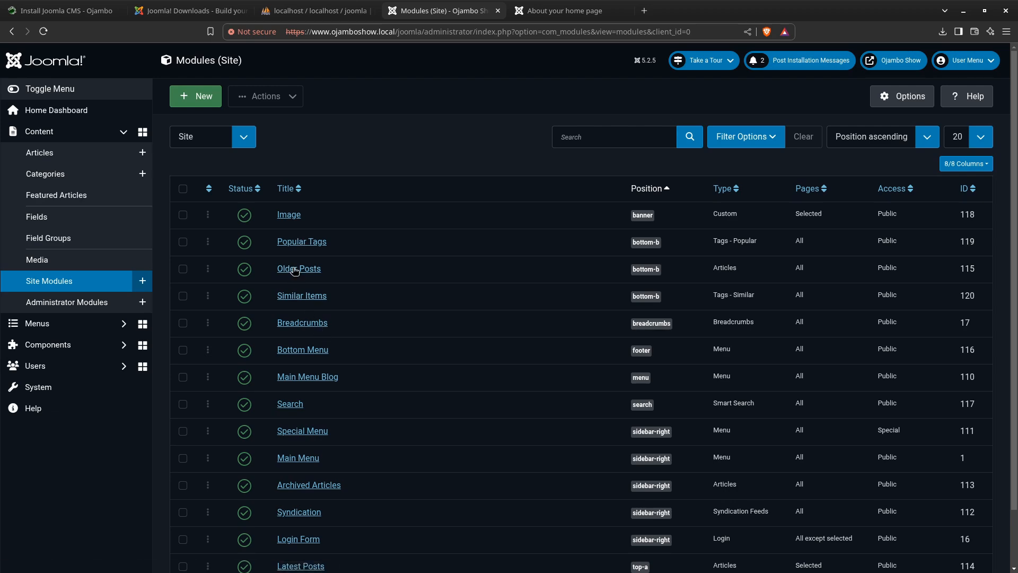
click(574, 14)
scroll(500, 314, down, 4)
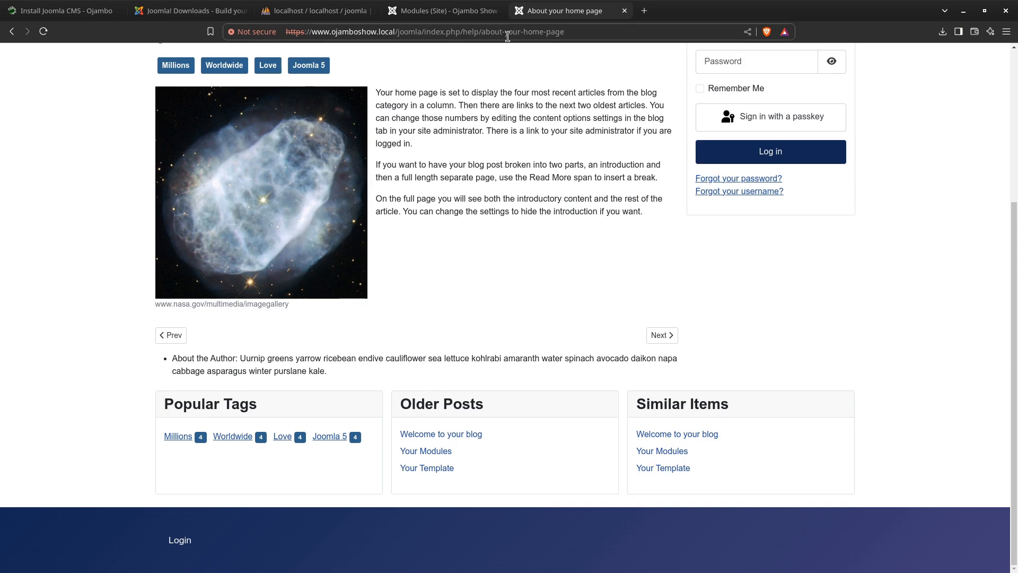
click(466, 17)
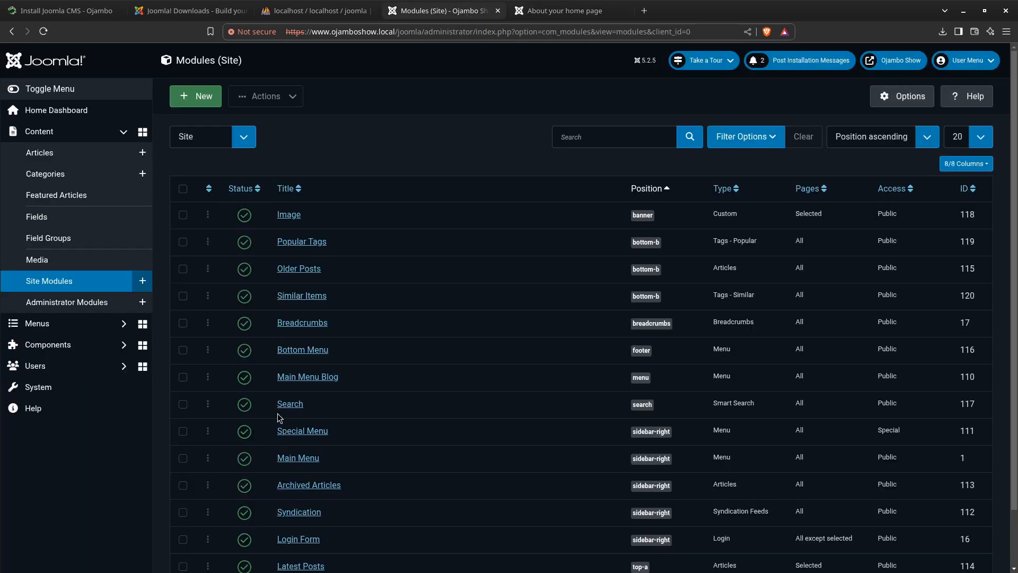
click(543, 16)
scroll(345, 207, up, 4)
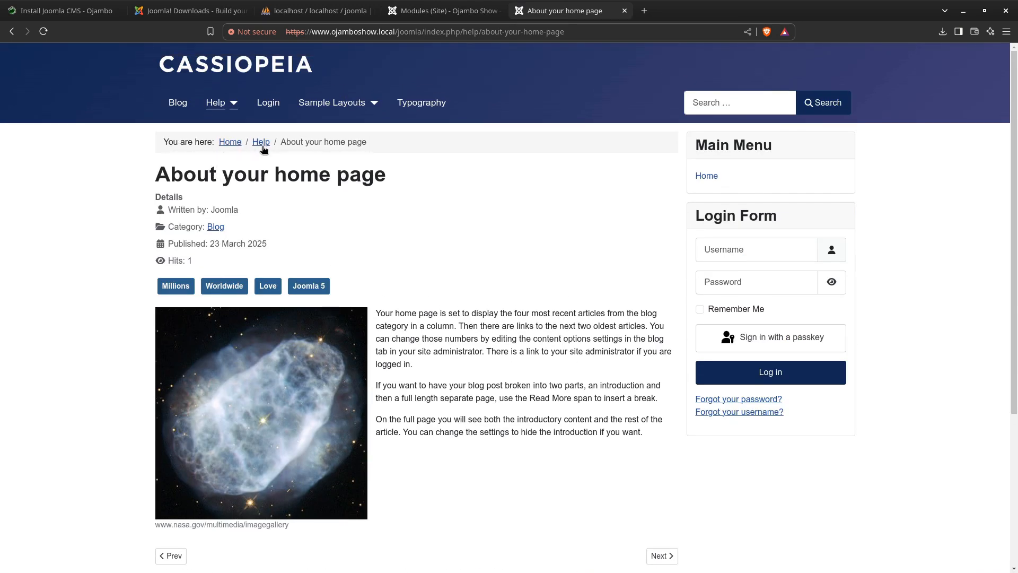
click(444, 12)
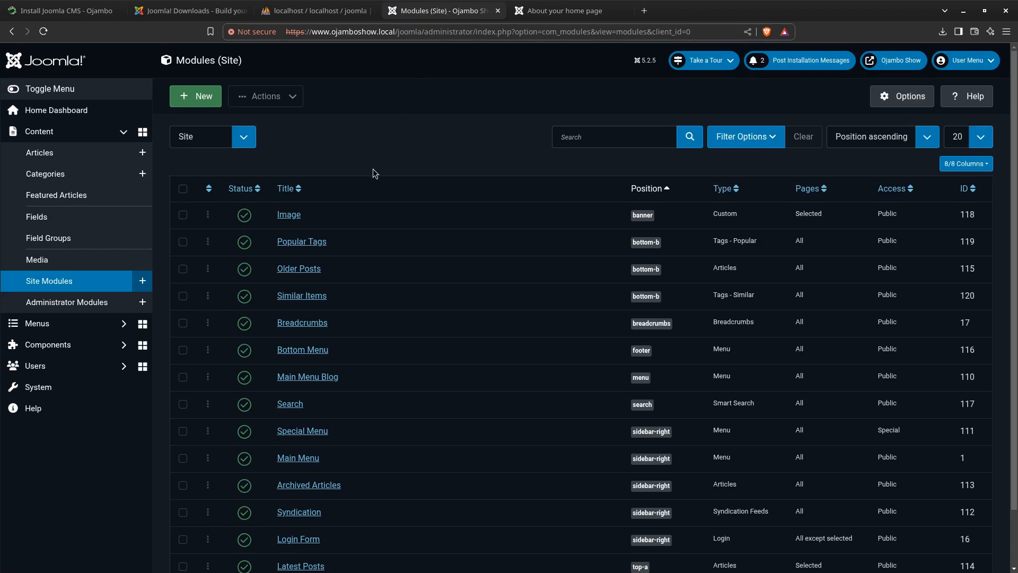
click(95, 304)
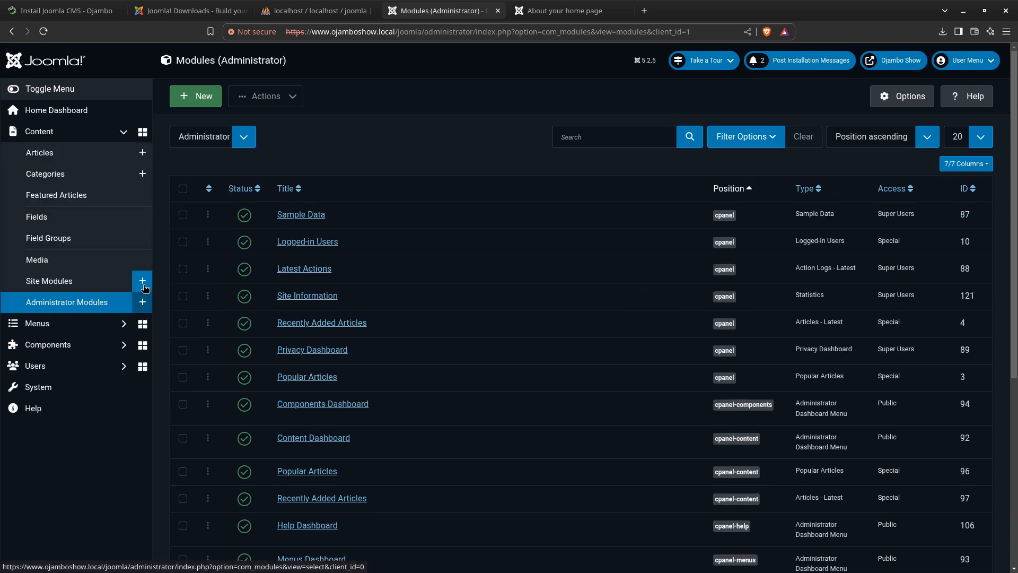
View the menu items of the Main Menu and of the Main Menu Blog
click(58, 328)
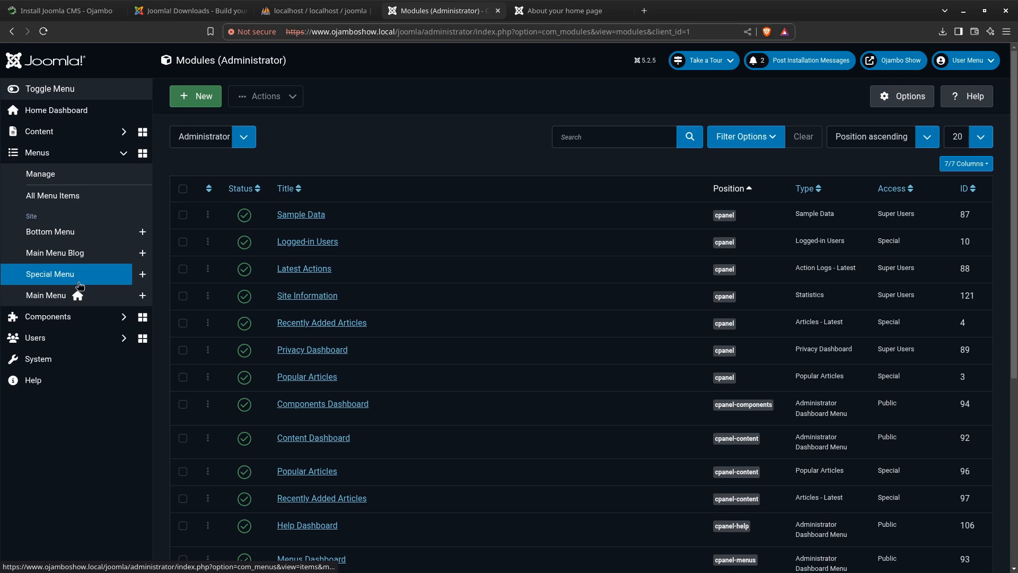
click(47, 297)
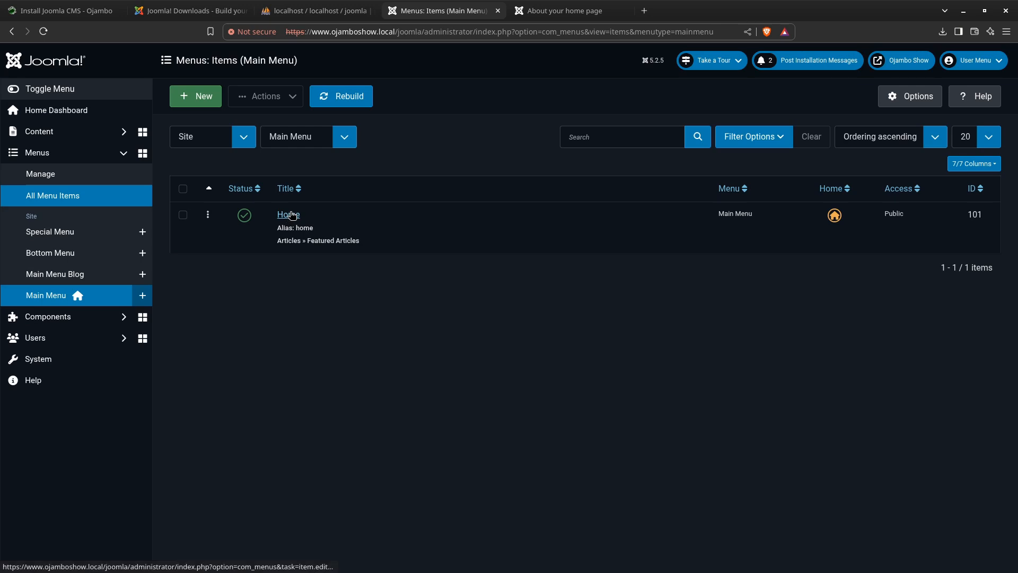
click(70, 275)
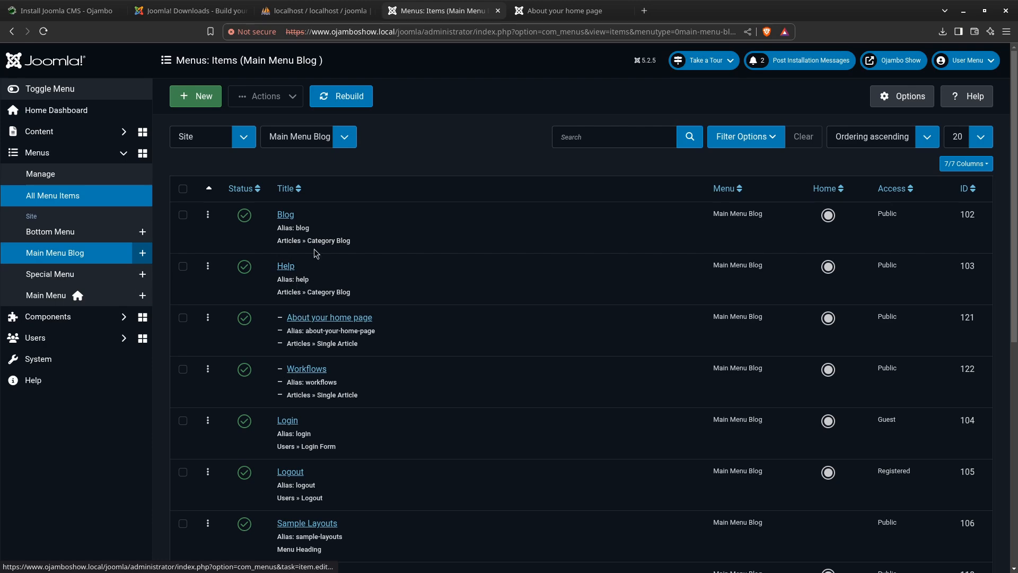
Compare the full Main Menu Blog item list with the front-end navigation, including the Help submenu entries
click(565, 11)
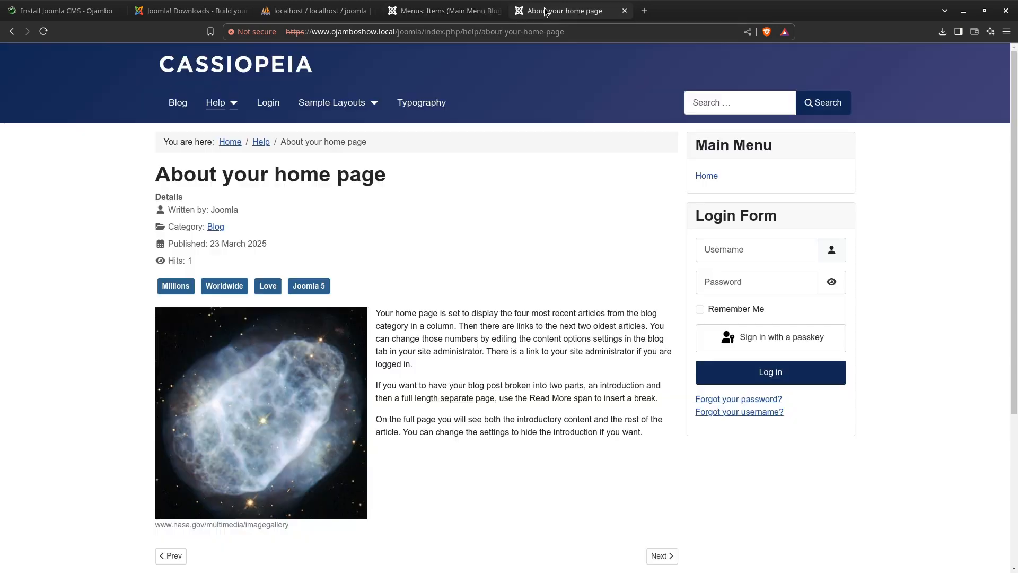
click(232, 103)
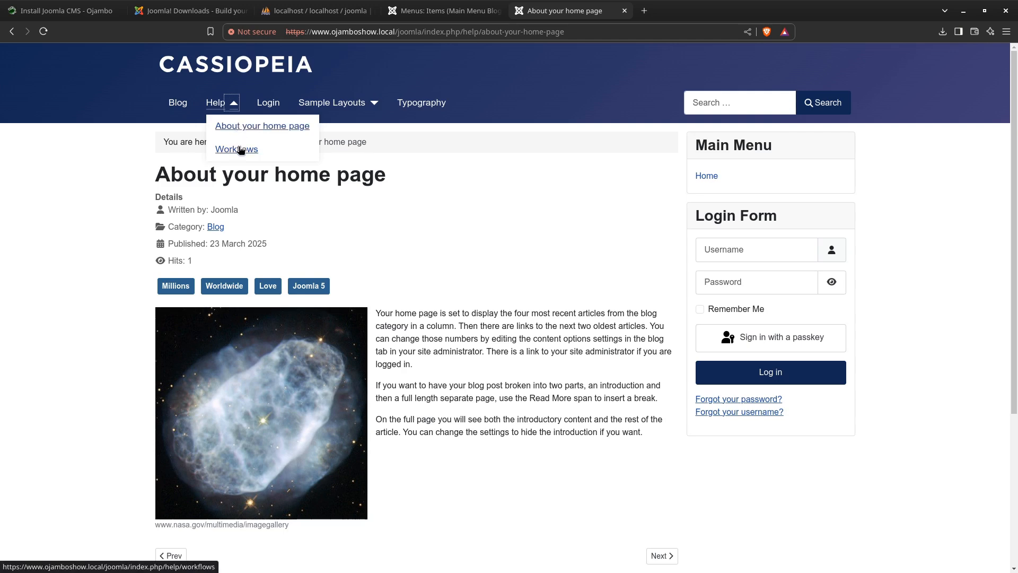
click(427, 8)
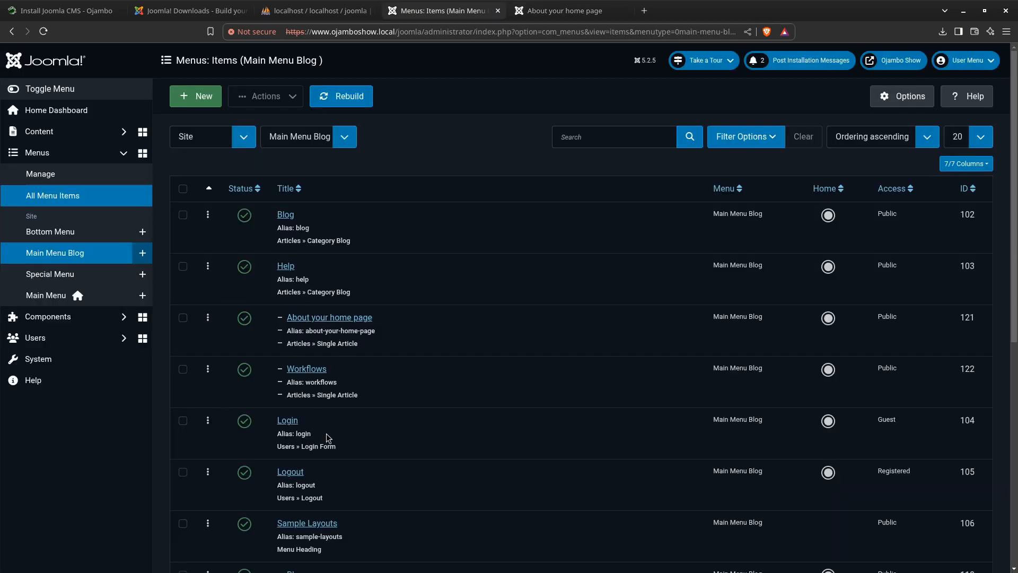
scroll(327, 438, down, 8)
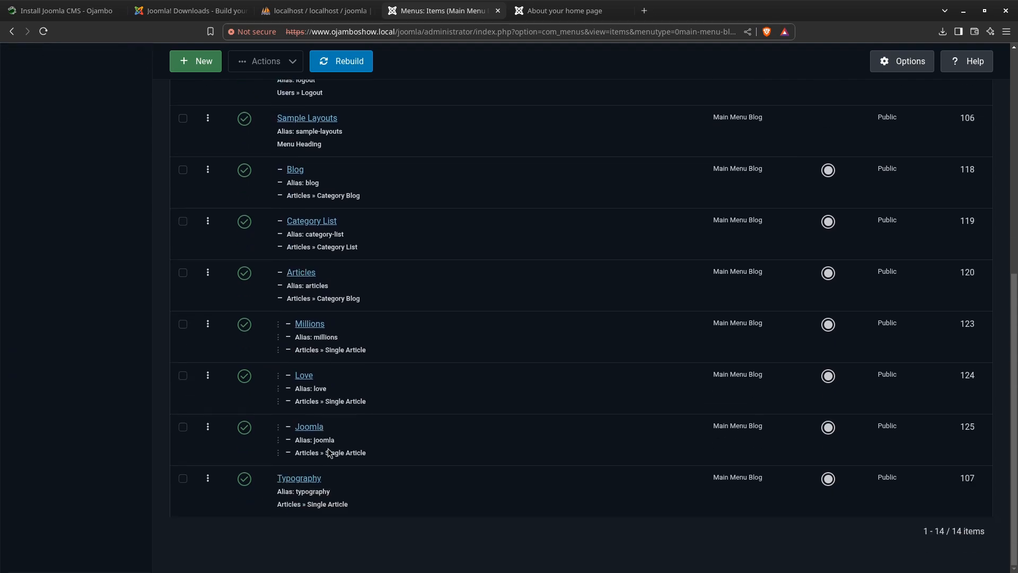
scroll(329, 453, up, 8)
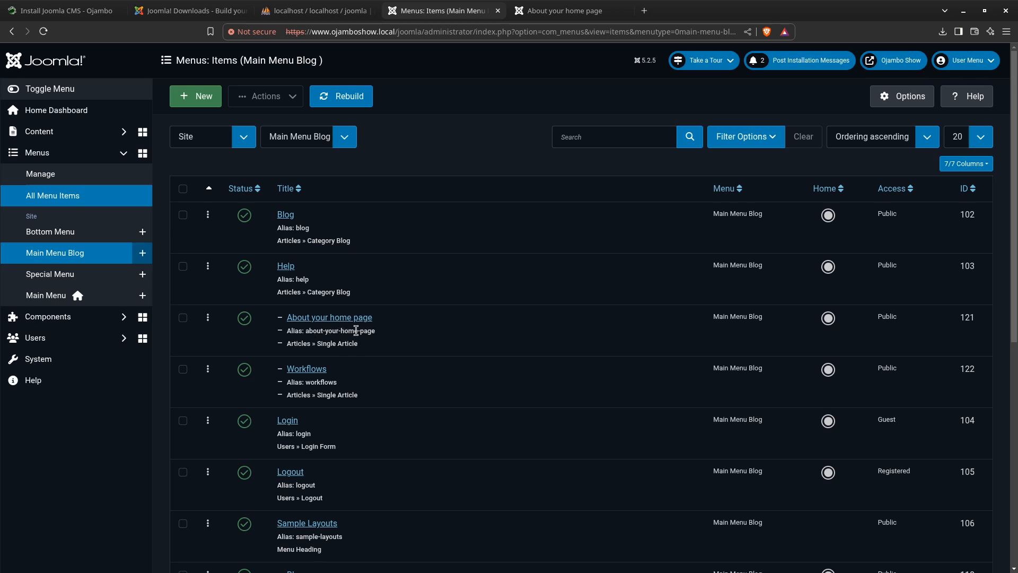
click(552, 7)
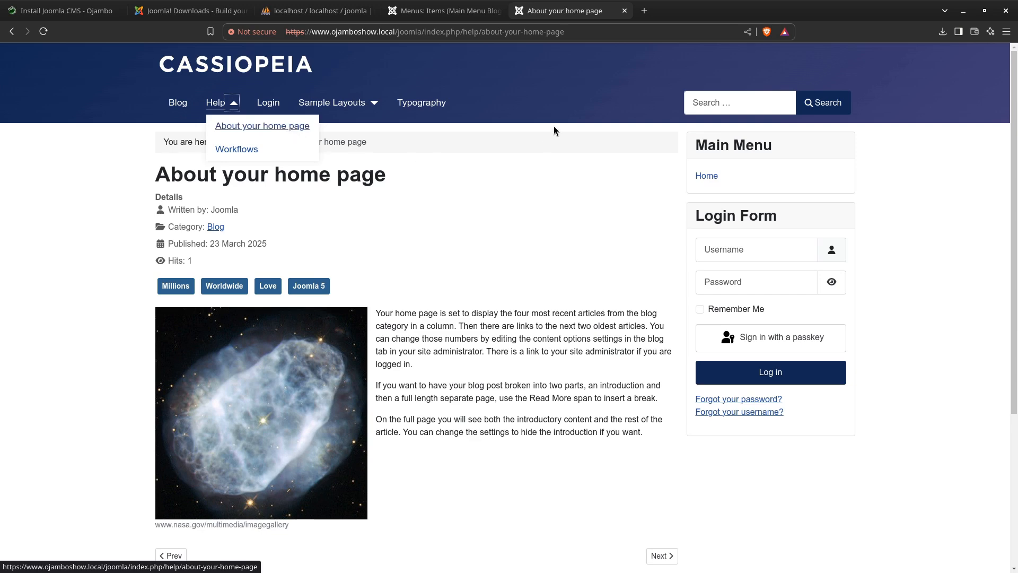
Start a new item in Main Menu Blog, inspect the menu item types and Target Window options, and cancel without saving
click(447, 10)
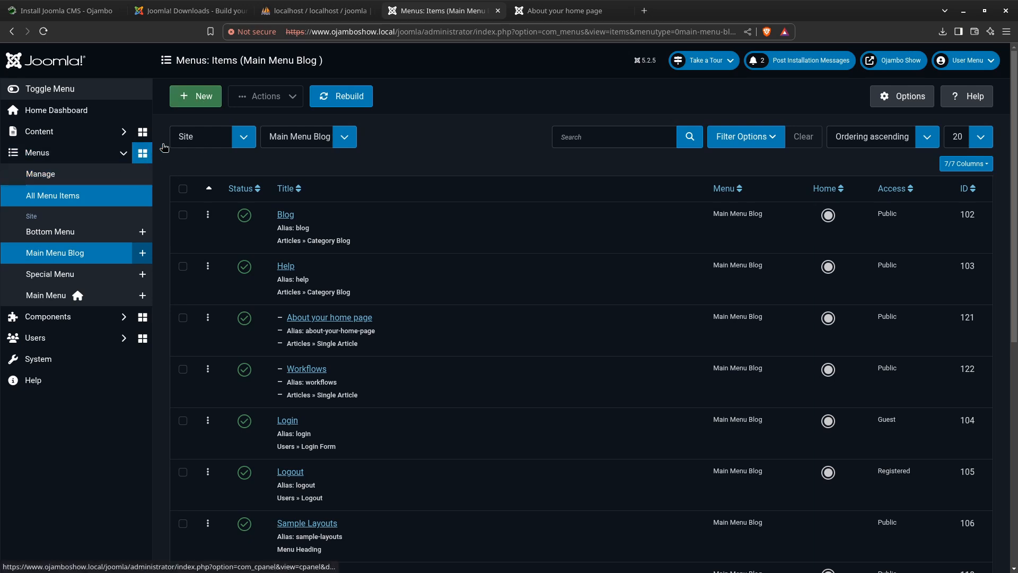
click(202, 99)
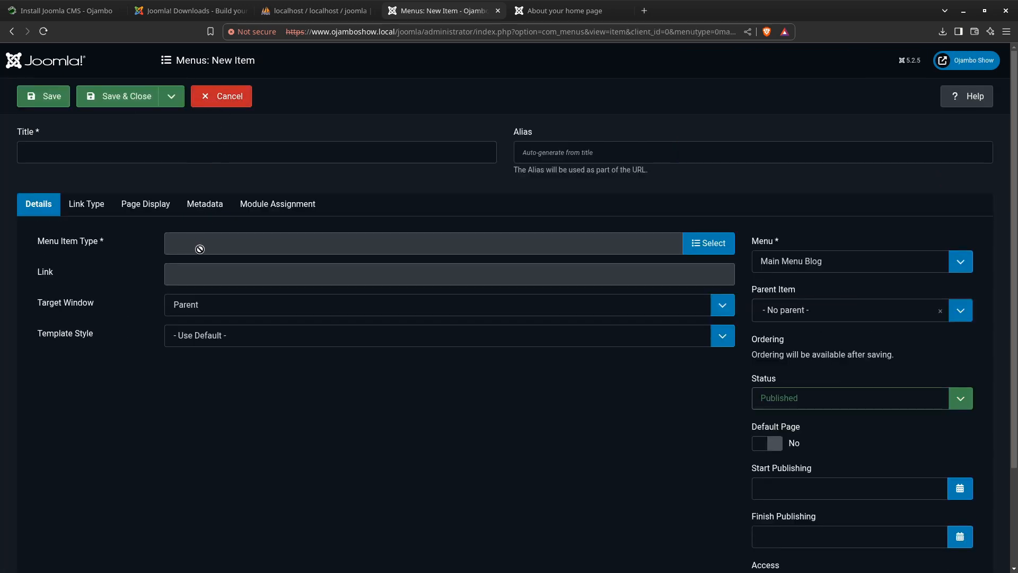
click(699, 247)
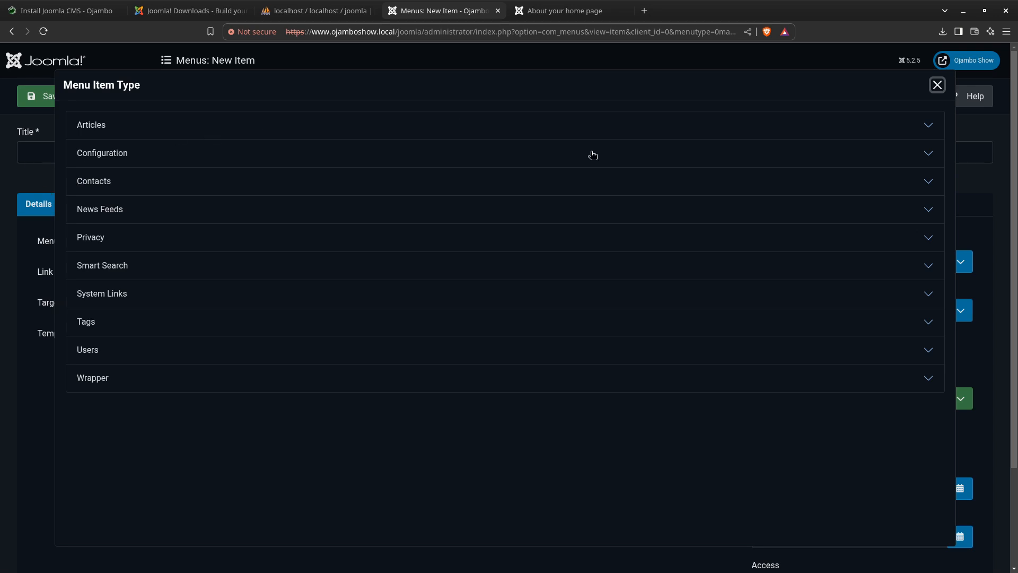
click(936, 85)
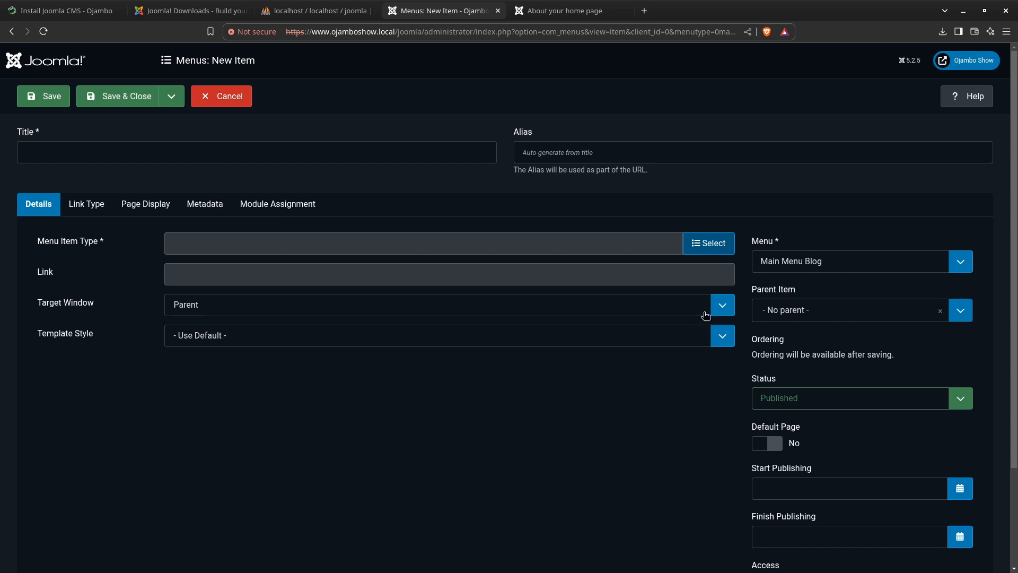
click(722, 304)
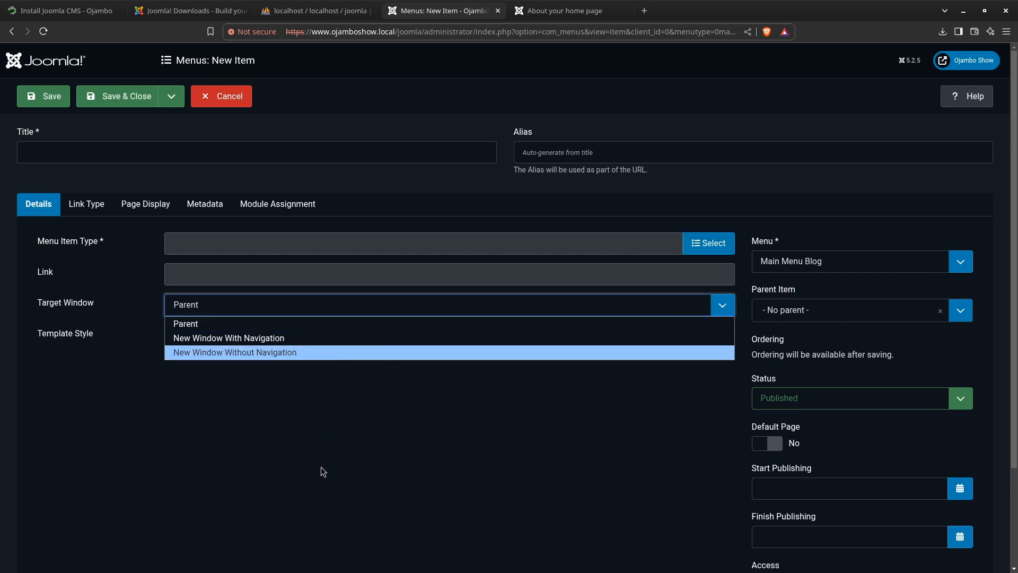
click(301, 441)
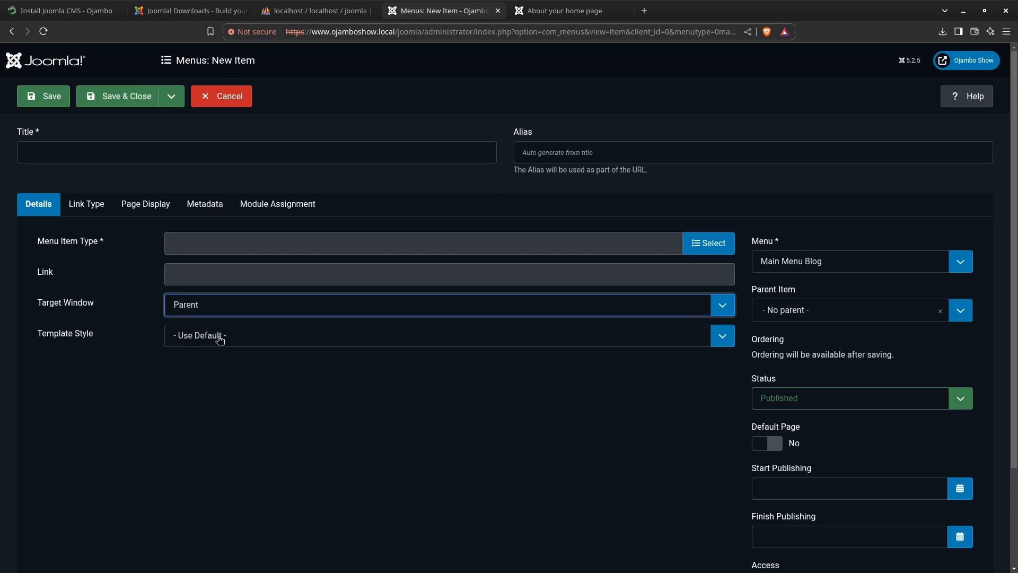
click(225, 103)
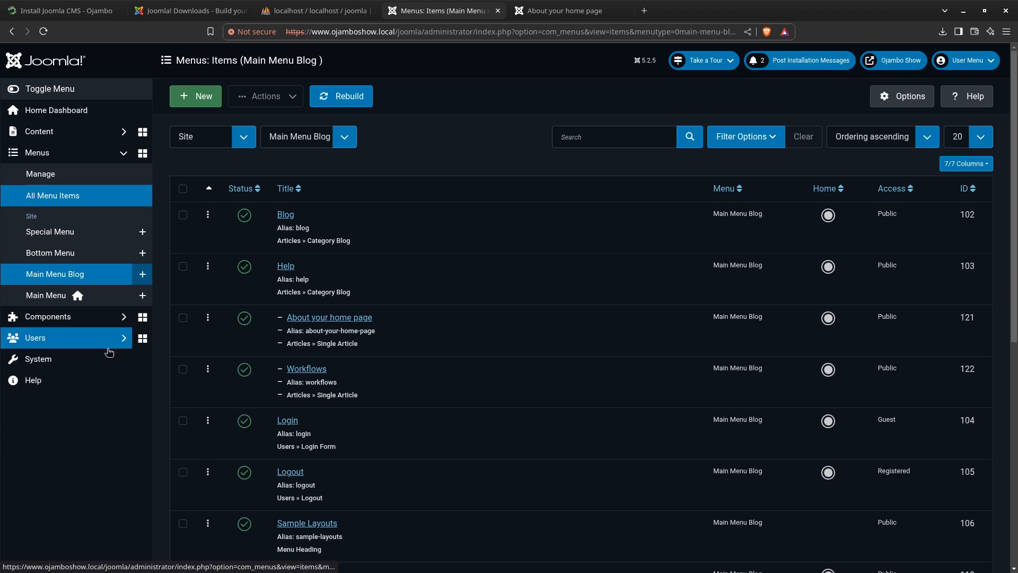
View the Contacts component's Contacts, Categories, Fields and Field Groups pages
click(54, 318)
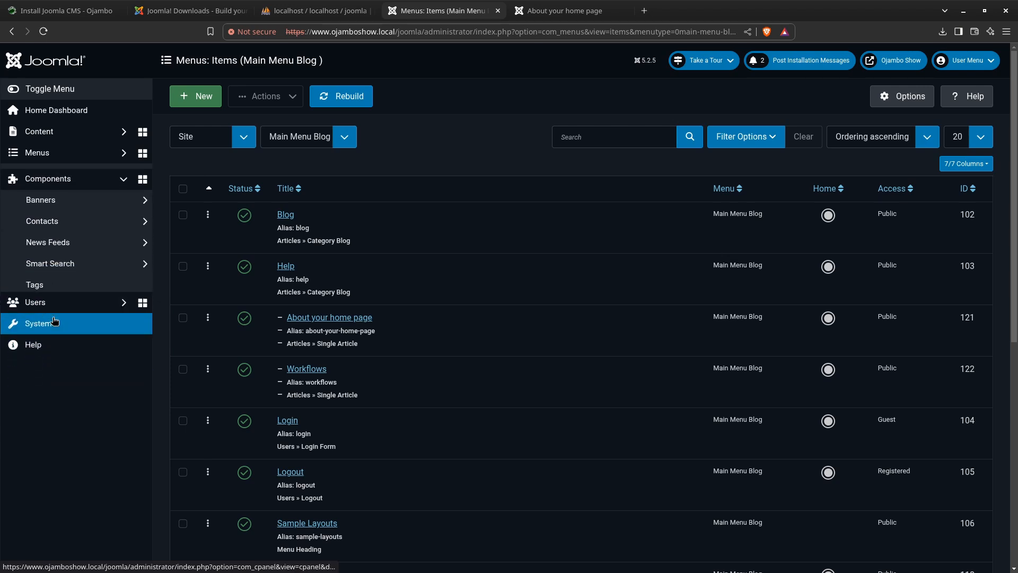
click(53, 217)
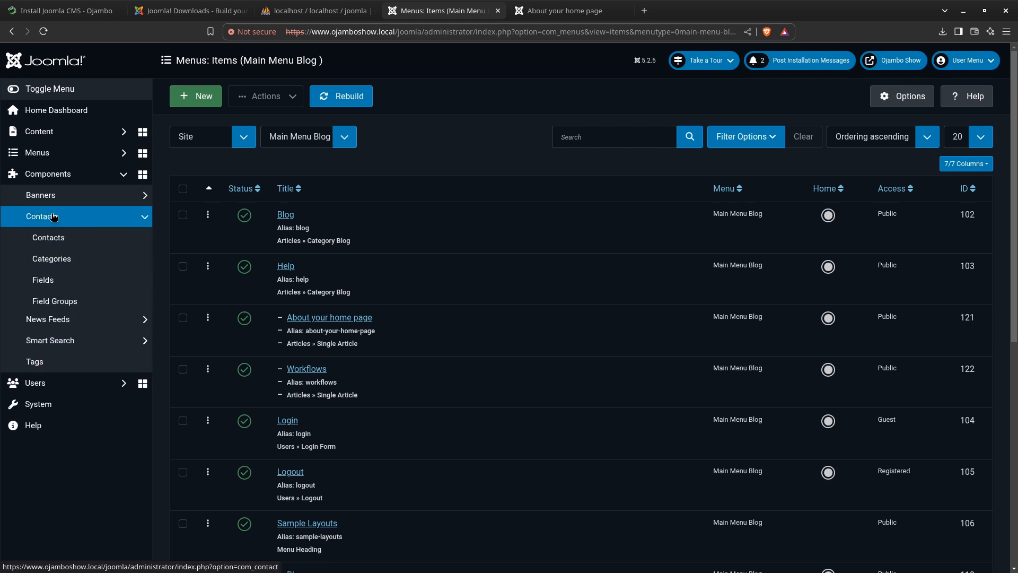
click(68, 239)
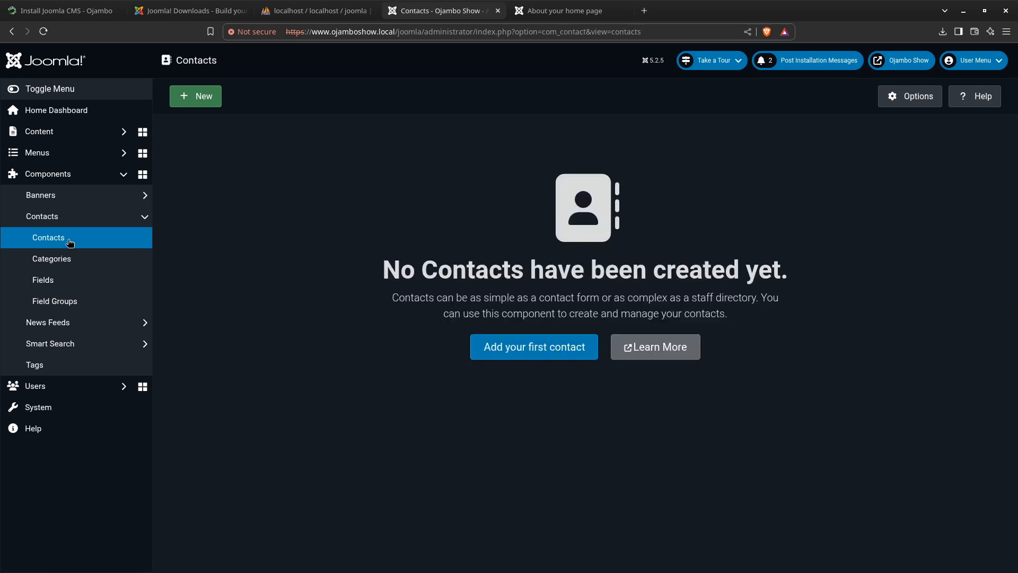
click(72, 260)
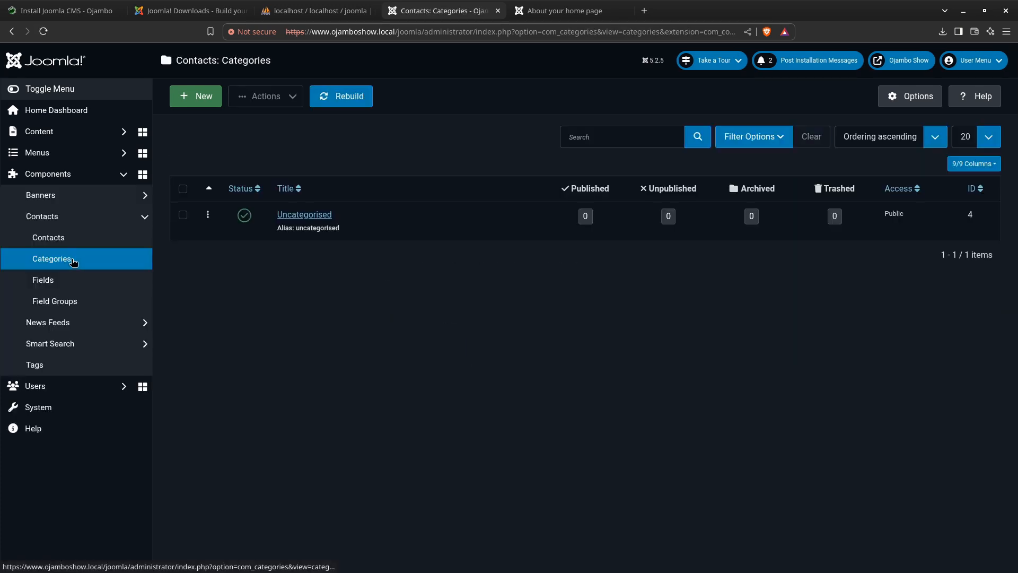
click(73, 281)
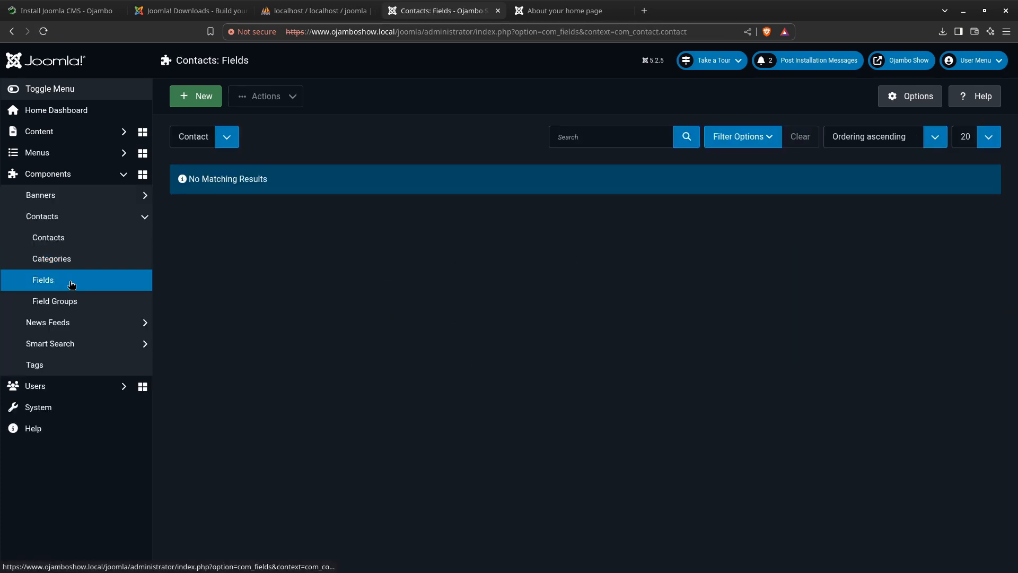
click(80, 303)
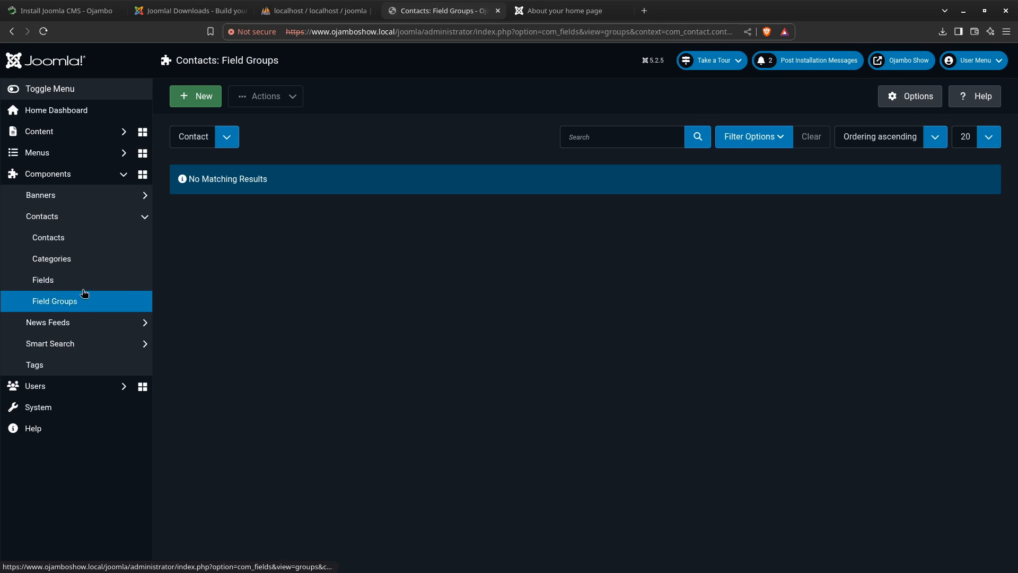
click(151, 223)
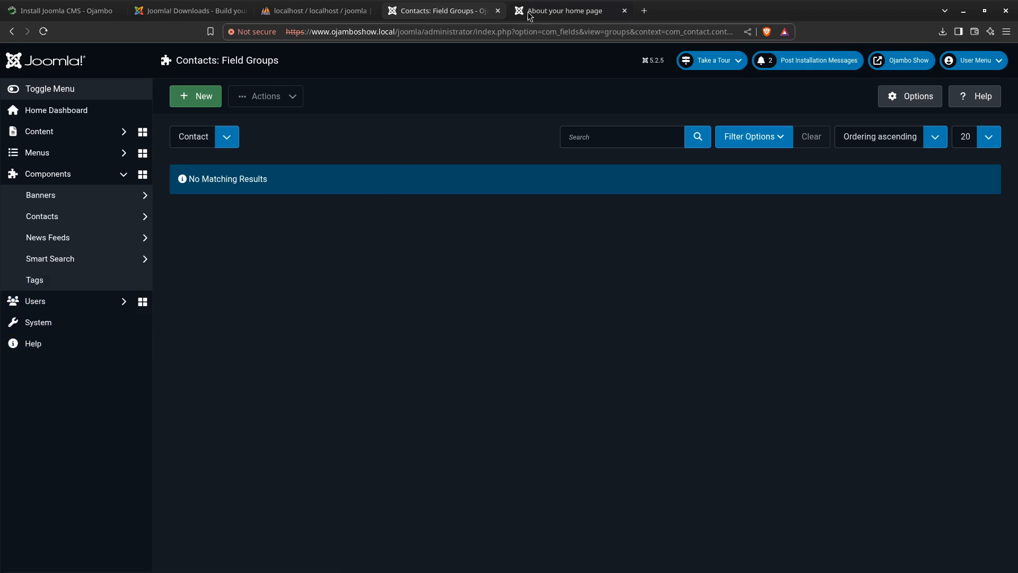
Look over the lower part of the front-end article page, including its tags and post modules, and return to the administrator
click(559, 12)
scroll(372, 292, down, 4)
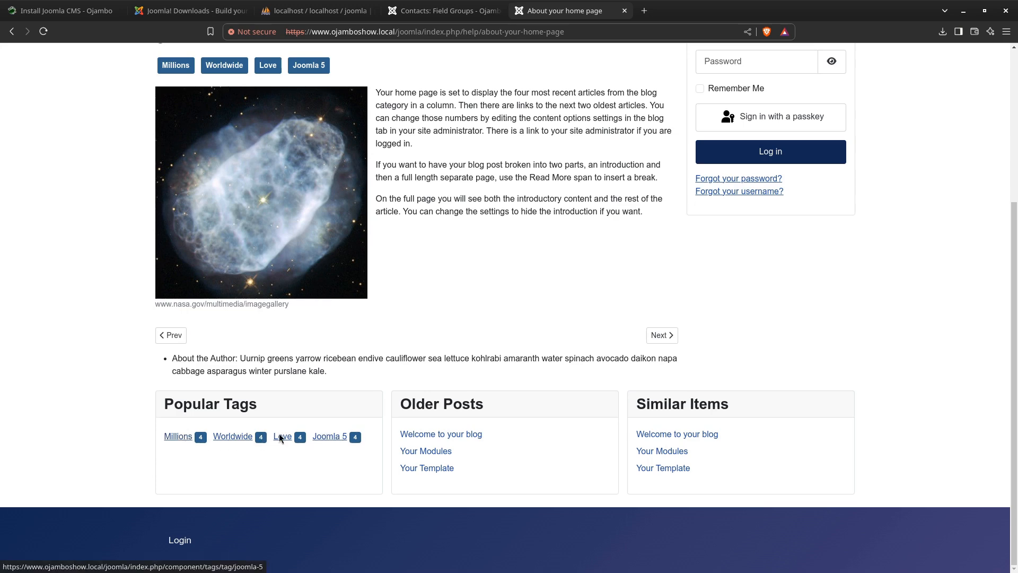
click(413, 12)
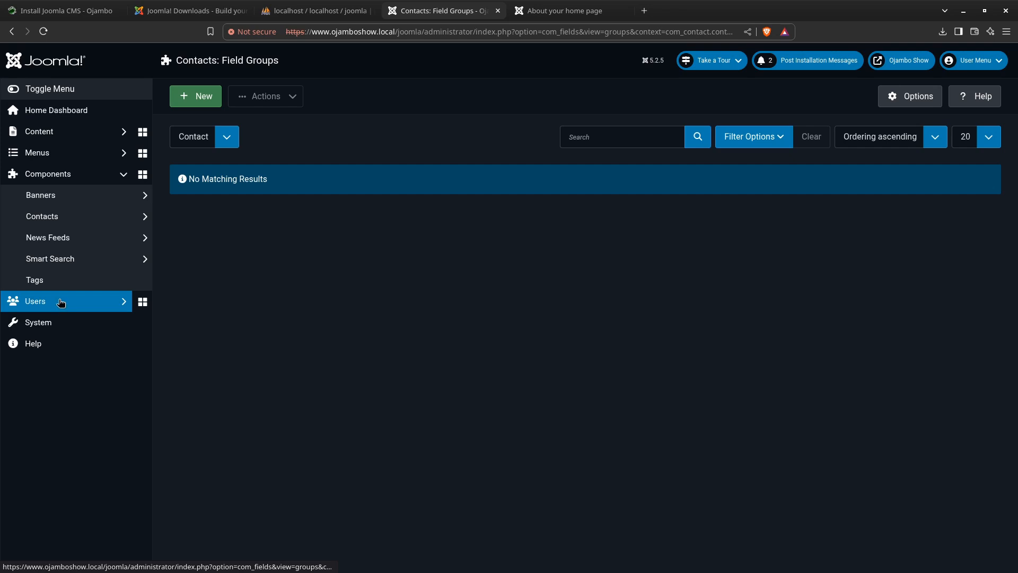
Check the database maintenance page from the System Dashboard and return to the dashboard
click(50, 325)
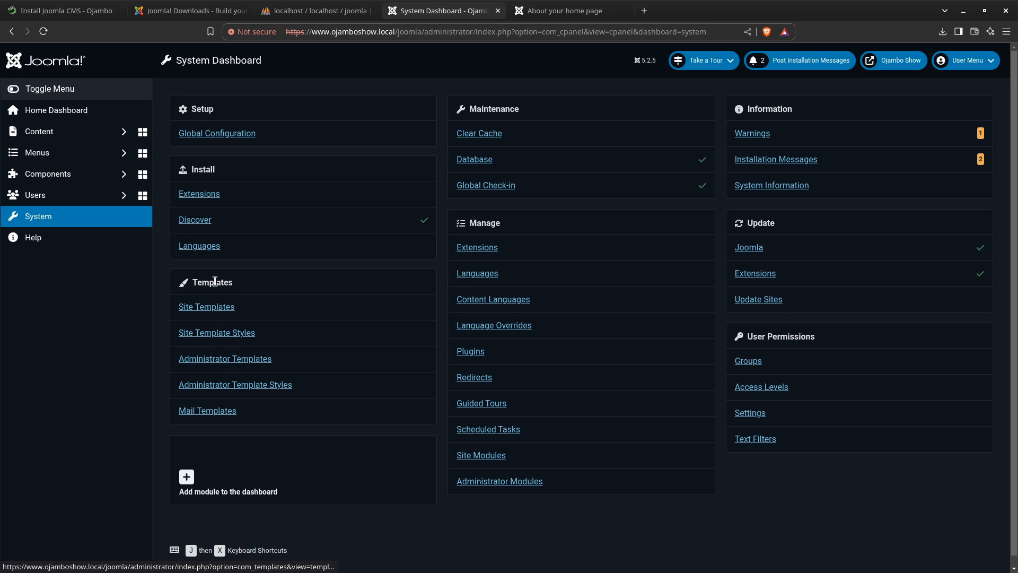
click(479, 160)
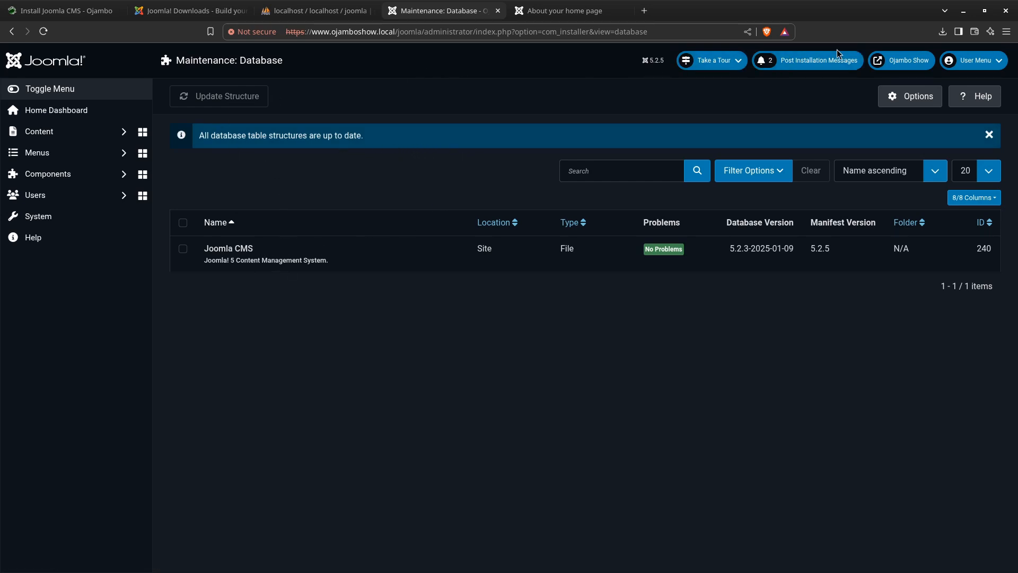
click(46, 228)
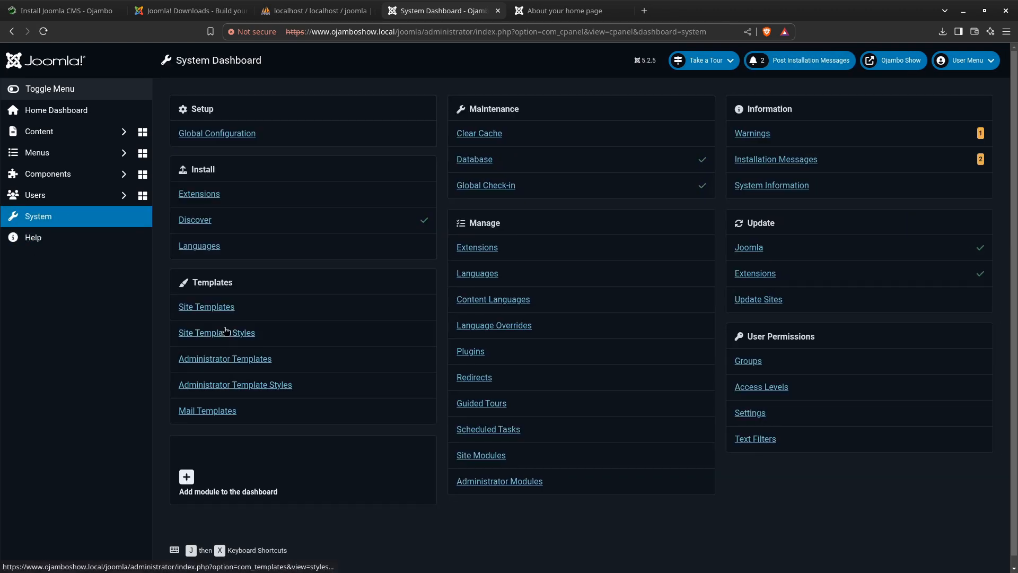
Open the Site Templates list and view the enlarged Cassiopeia screenshot
click(213, 307)
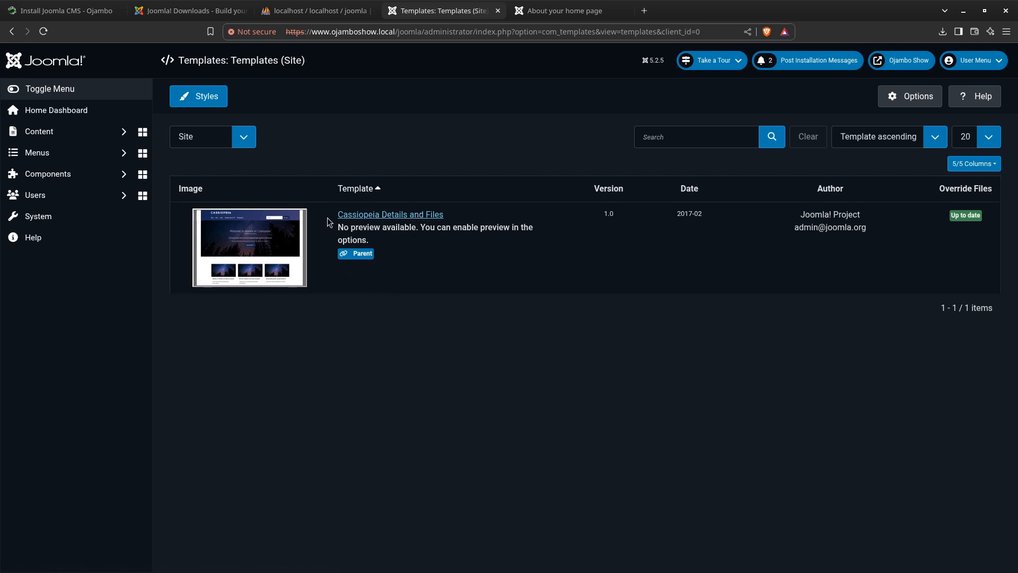
click(255, 245)
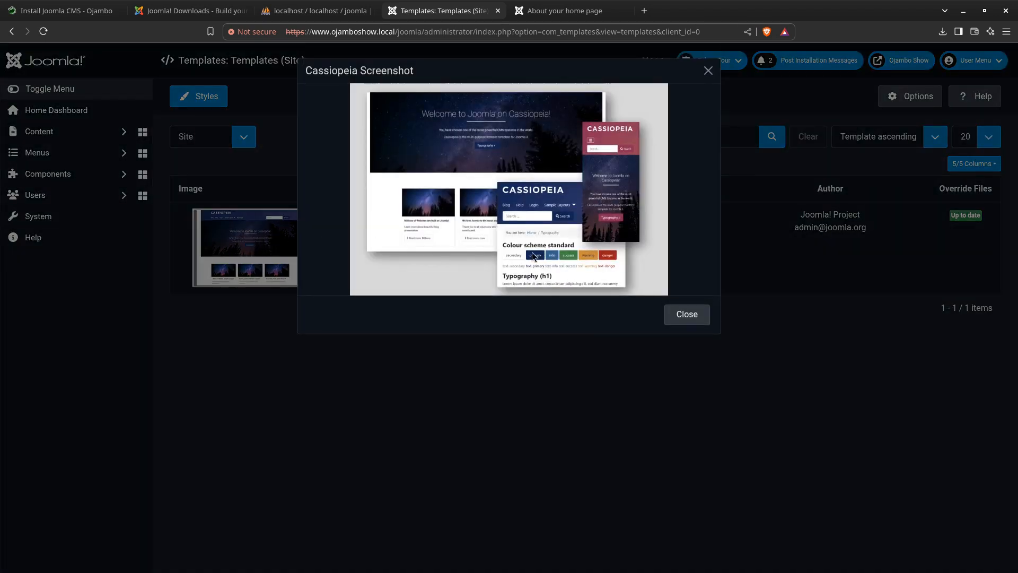
click(690, 318)
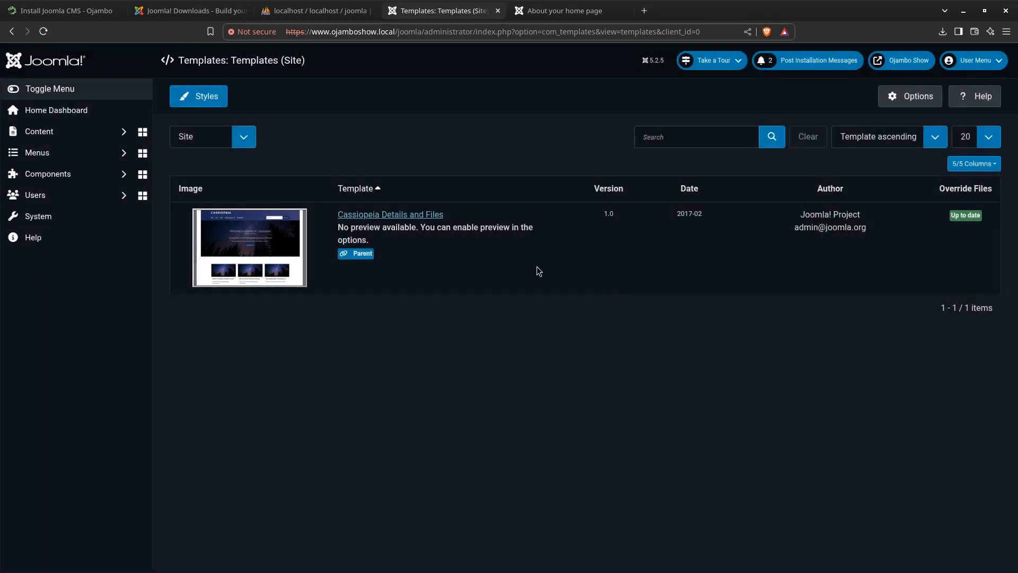
Open the Cassiopeia template's files and read through the source code of error.php
click(380, 215)
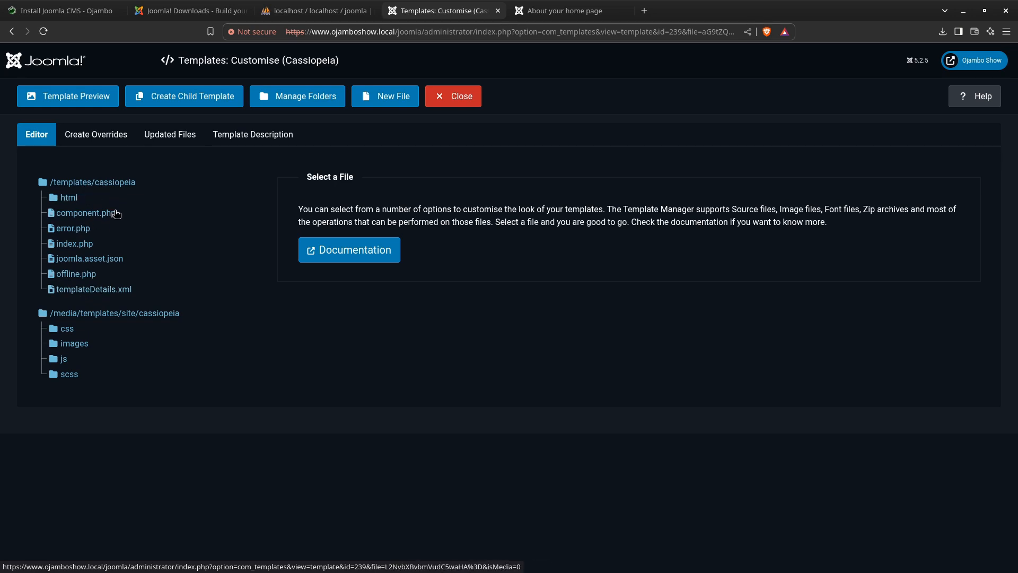
click(78, 229)
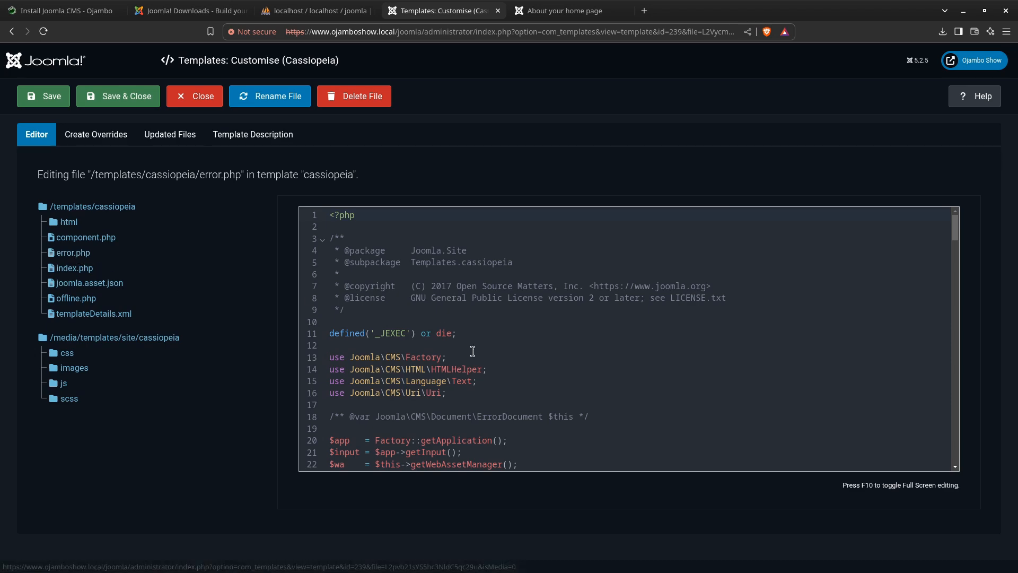
scroll(472, 351, down, 8)
scroll(456, 339, up, 8)
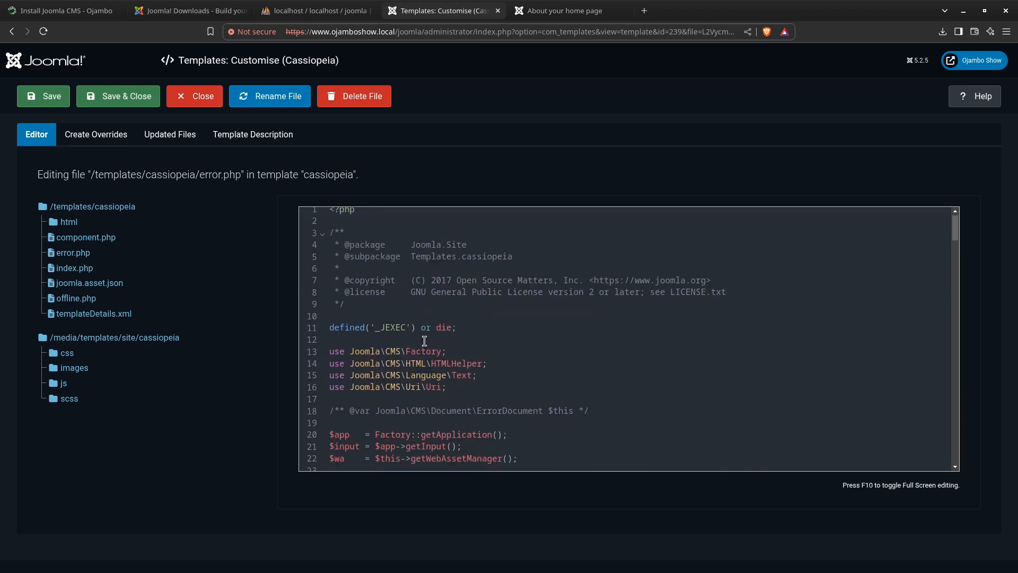
scroll(454, 287, down, 12)
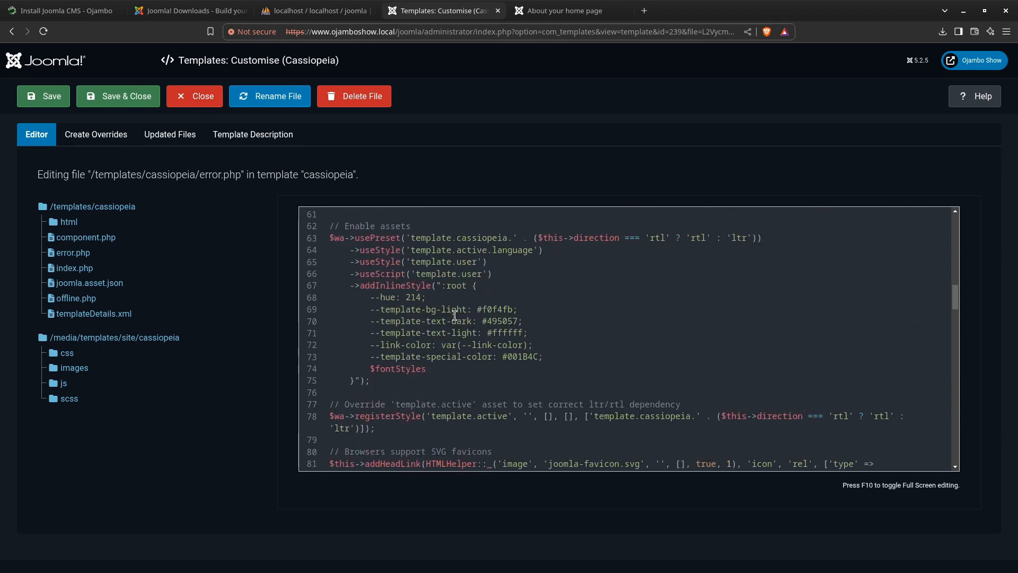
scroll(415, 285, down, 9)
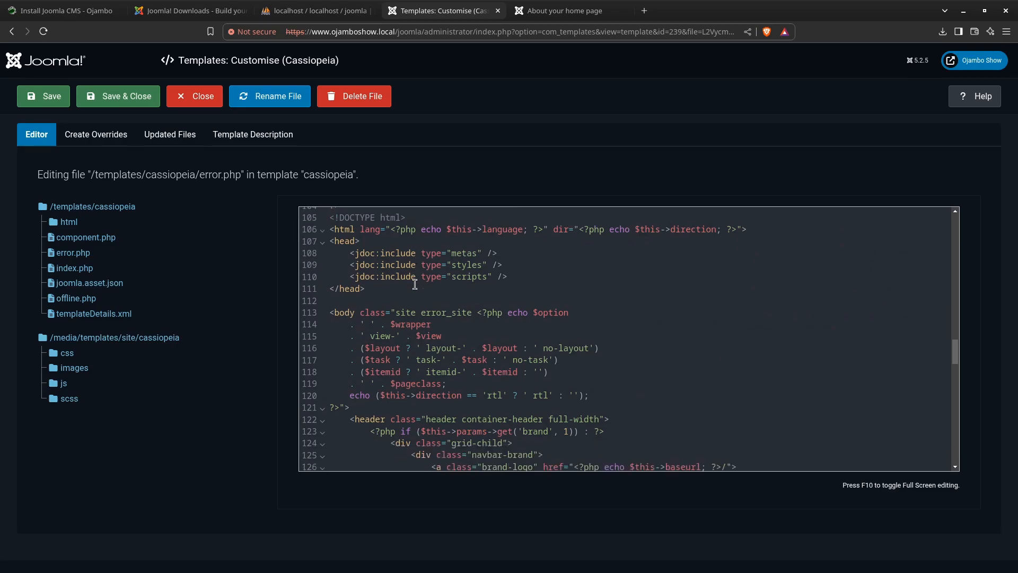
scroll(416, 285, down, 18)
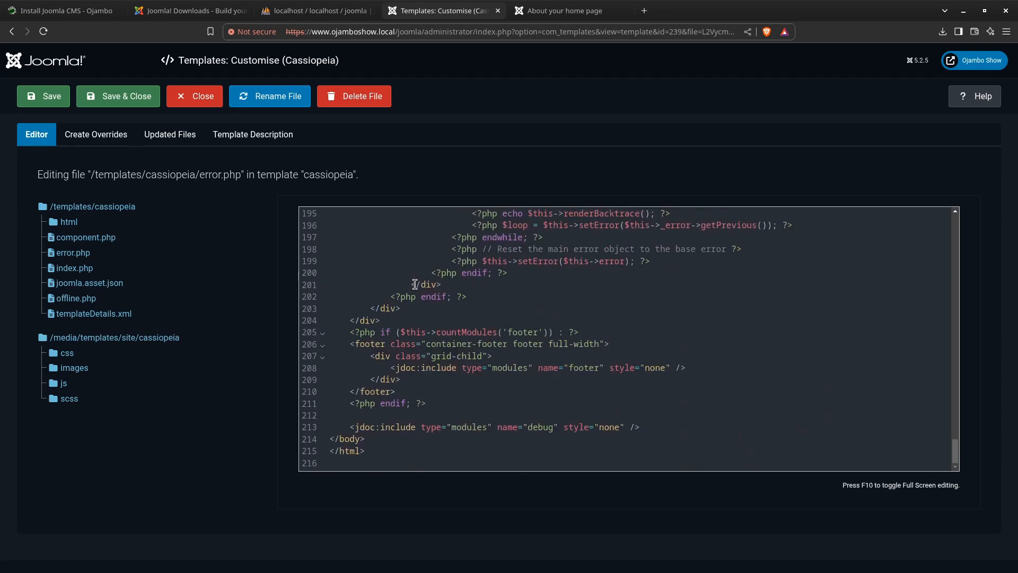
scroll(399, 280, up, 20)
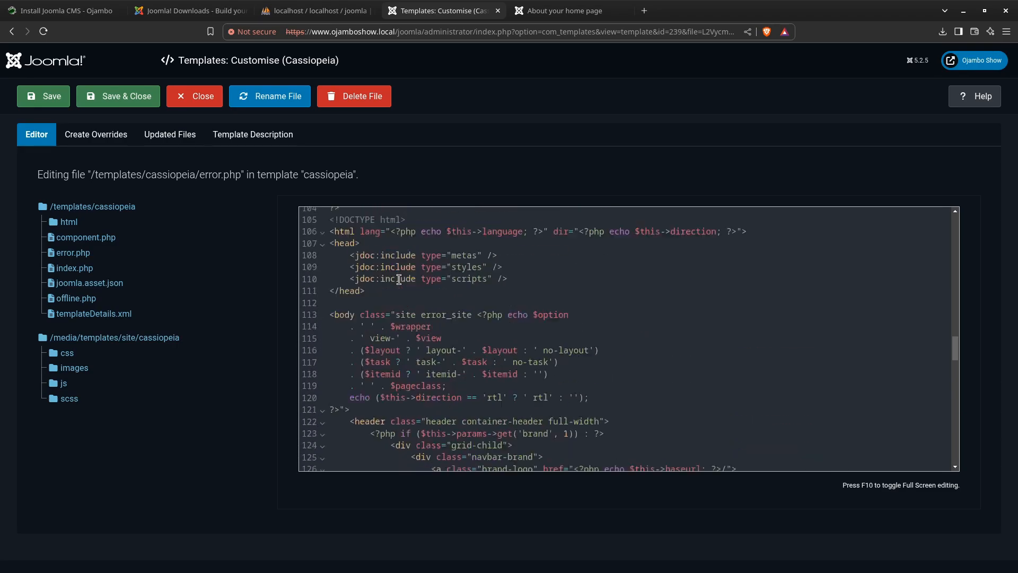
scroll(399, 280, up, 4)
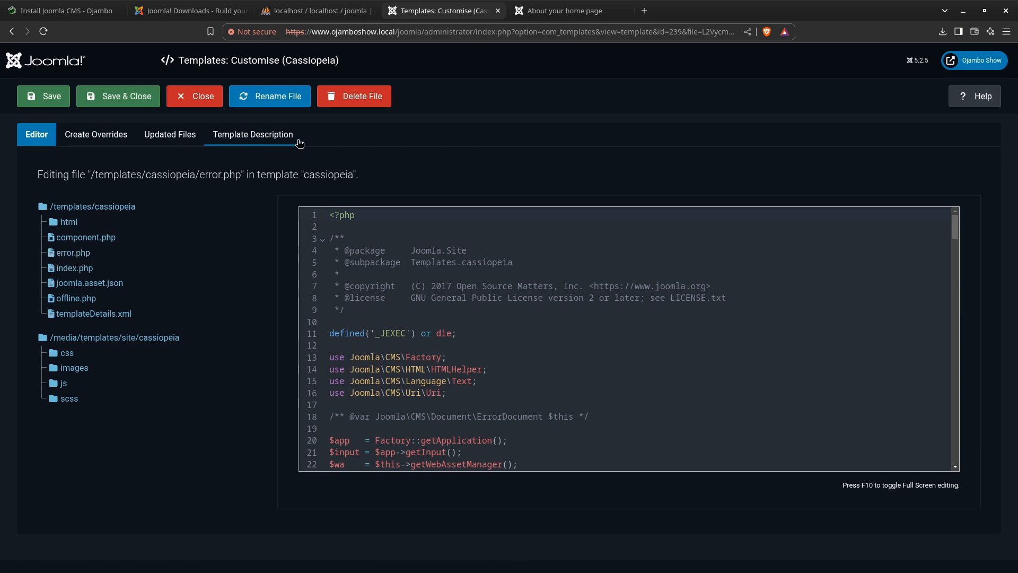
View the Cassiopeia template description, and close the file and the template without saving
click(273, 139)
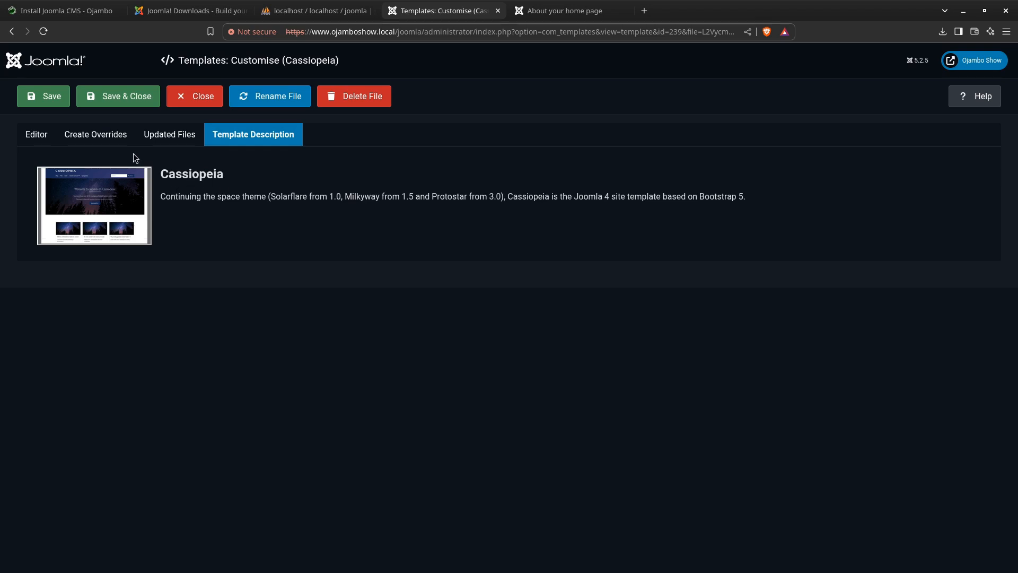
click(189, 100)
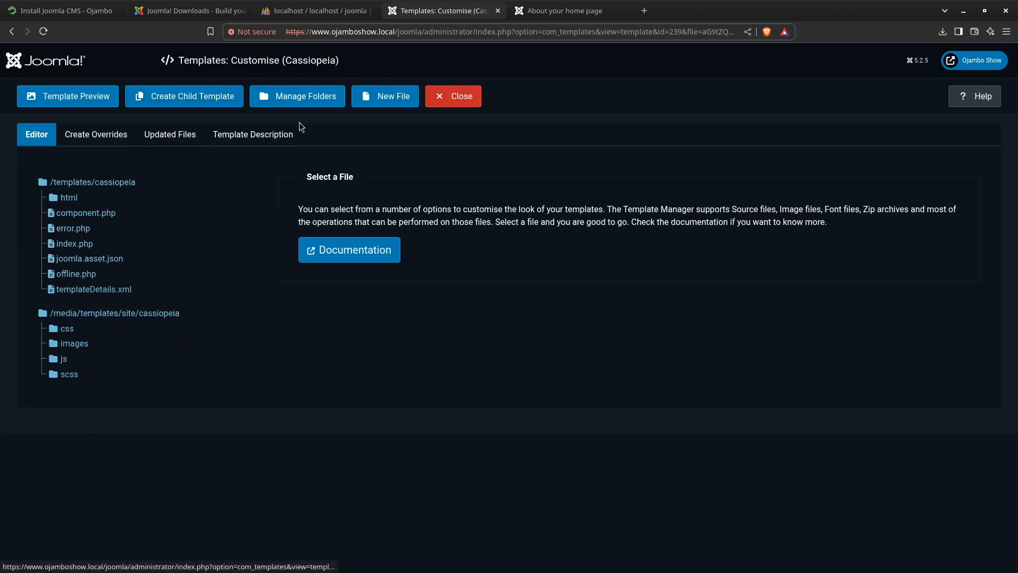
click(457, 97)
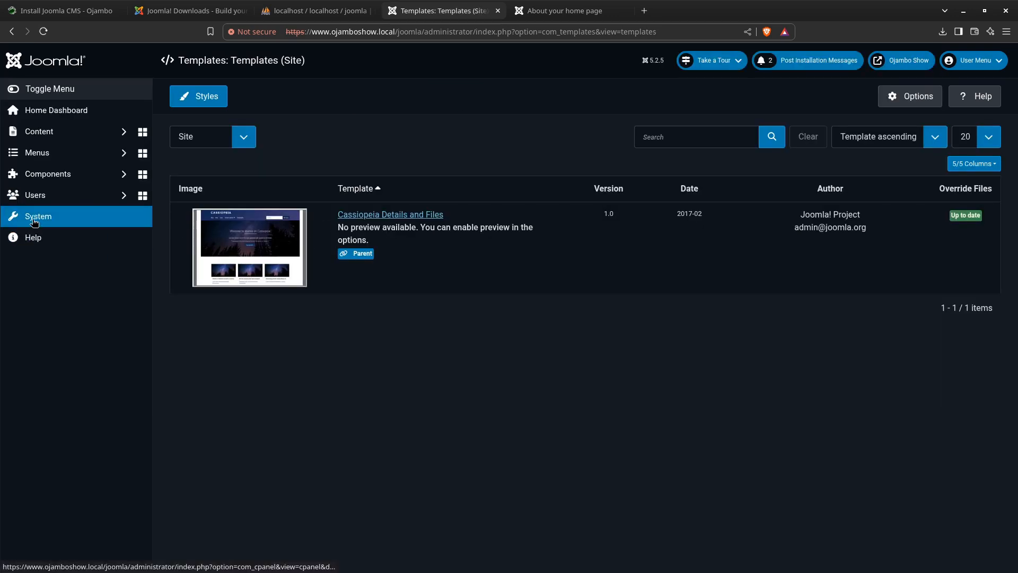
Open the list of all articles in the site's content
click(68, 136)
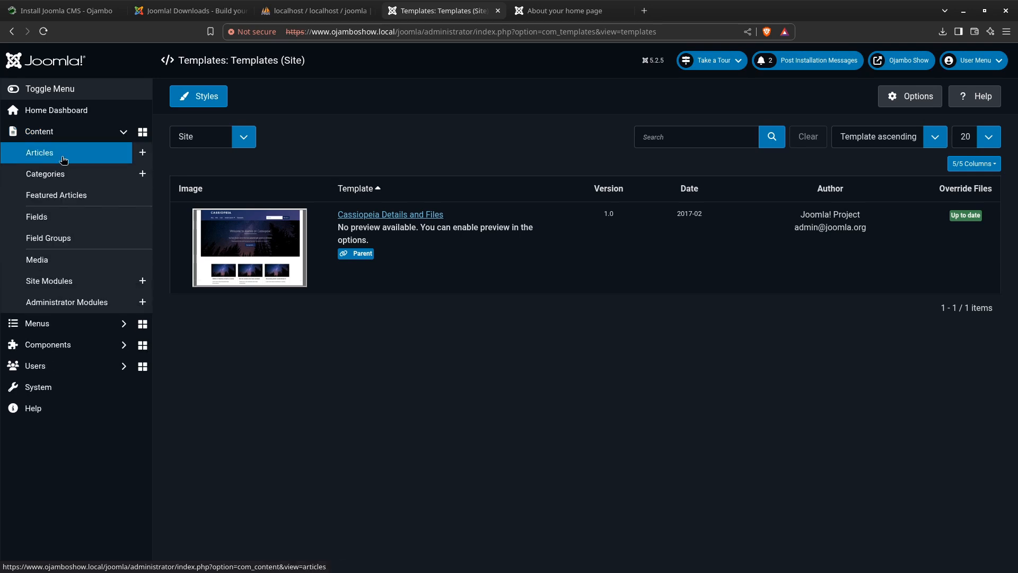
click(63, 159)
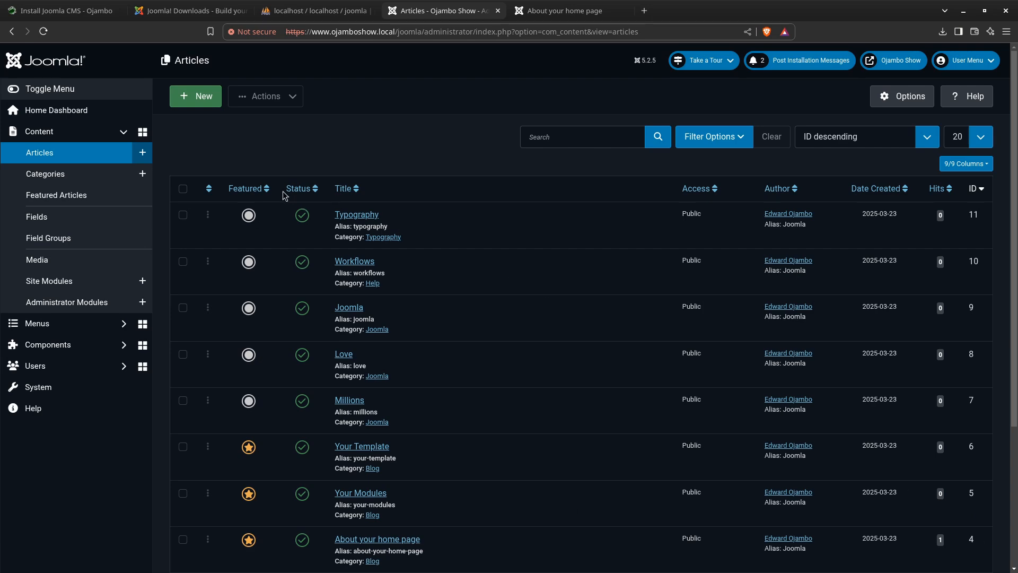
Open the Typography article for editing and read through its full text
click(357, 217)
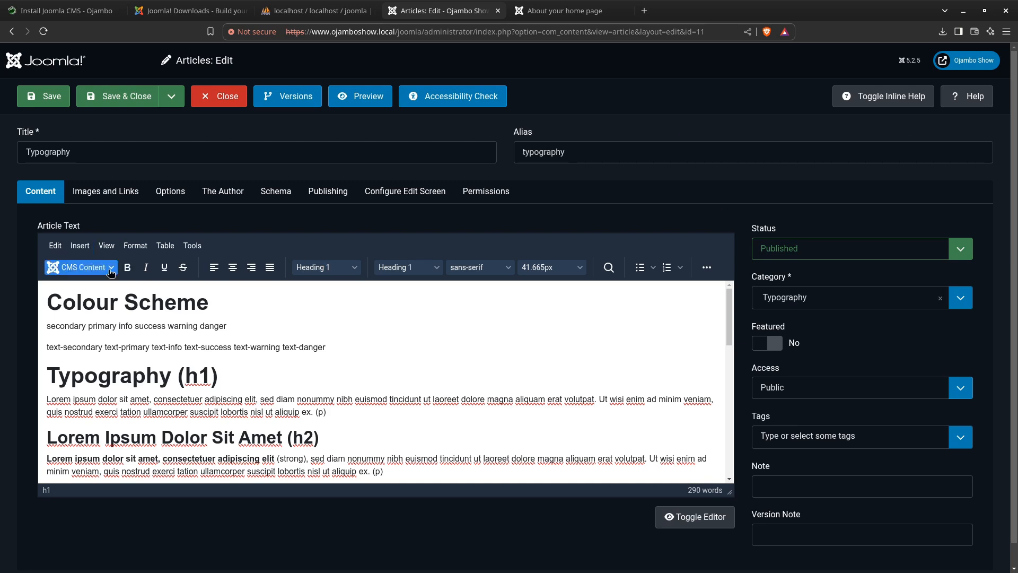
scroll(198, 378, down, 10)
scroll(199, 378, down, 3)
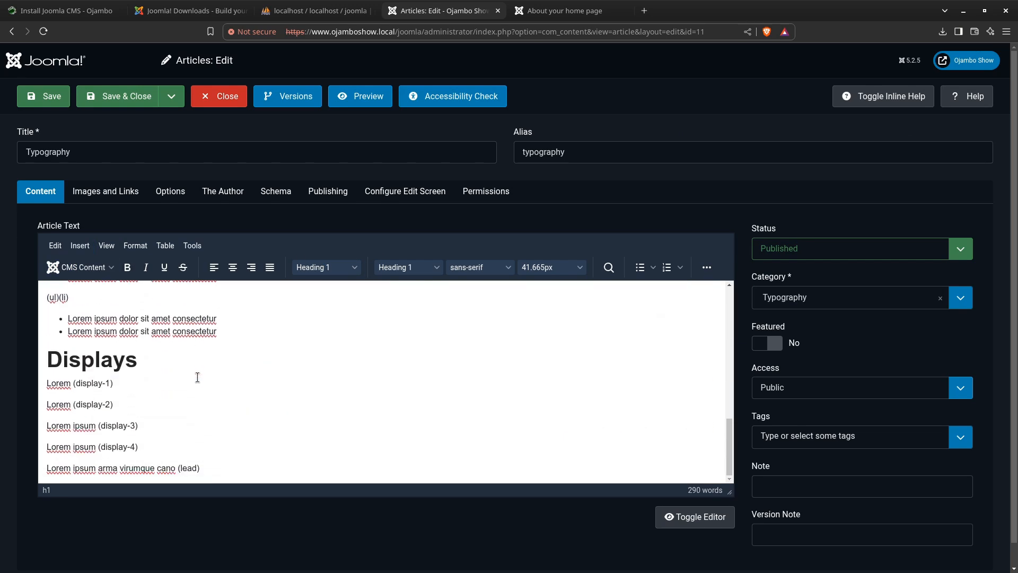
scroll(179, 369, up, 13)
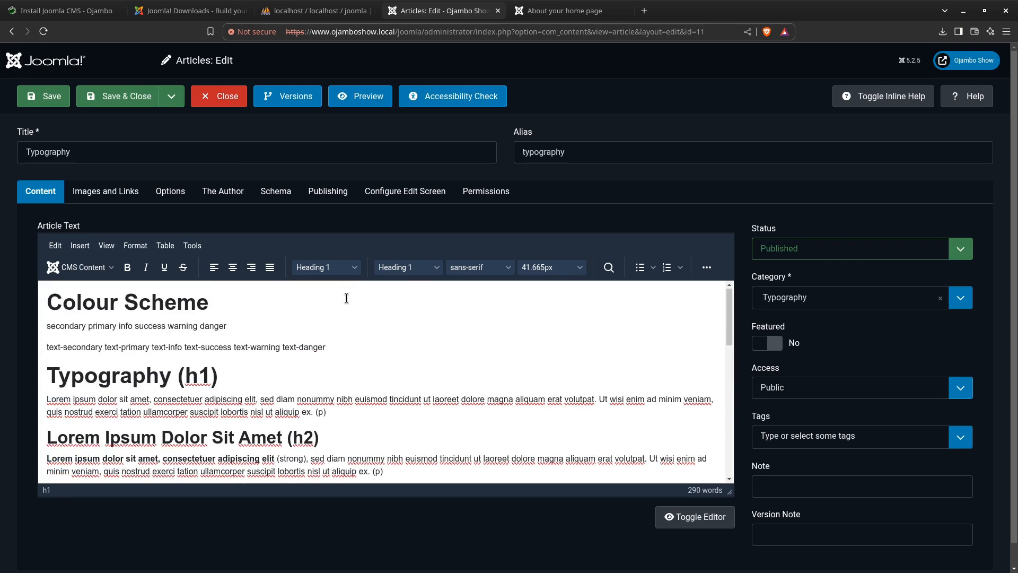
View the choices for the article's status and its category, featured, access and tag settings without changing them
click(252, 266)
click(961, 252)
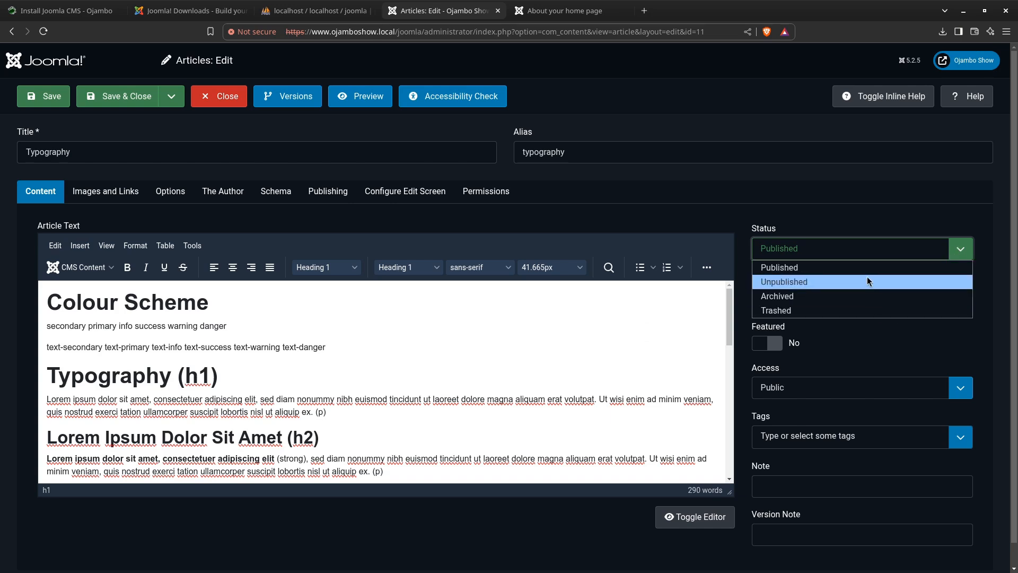
click(856, 193)
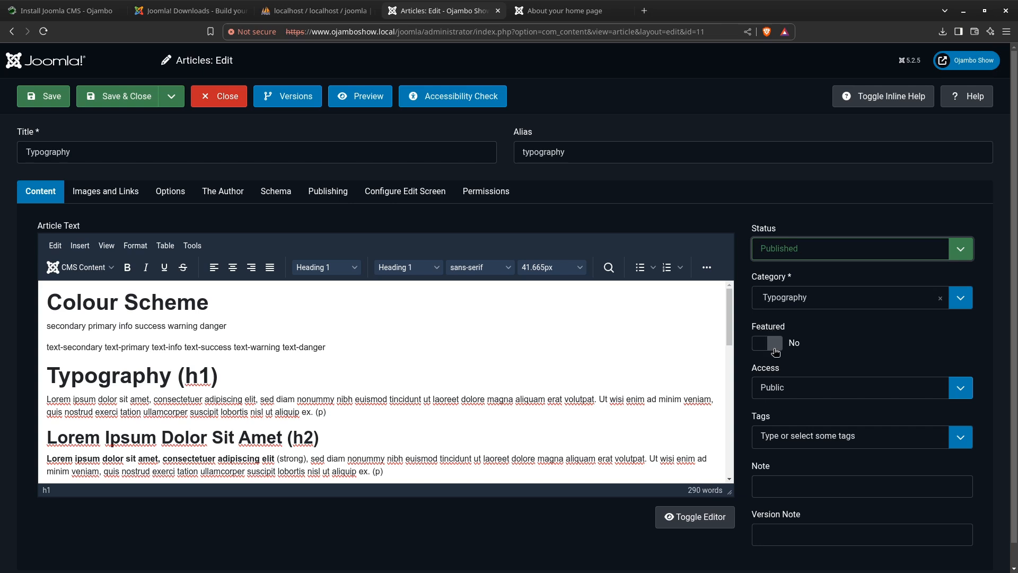
scroll(835, 422, down, 1)
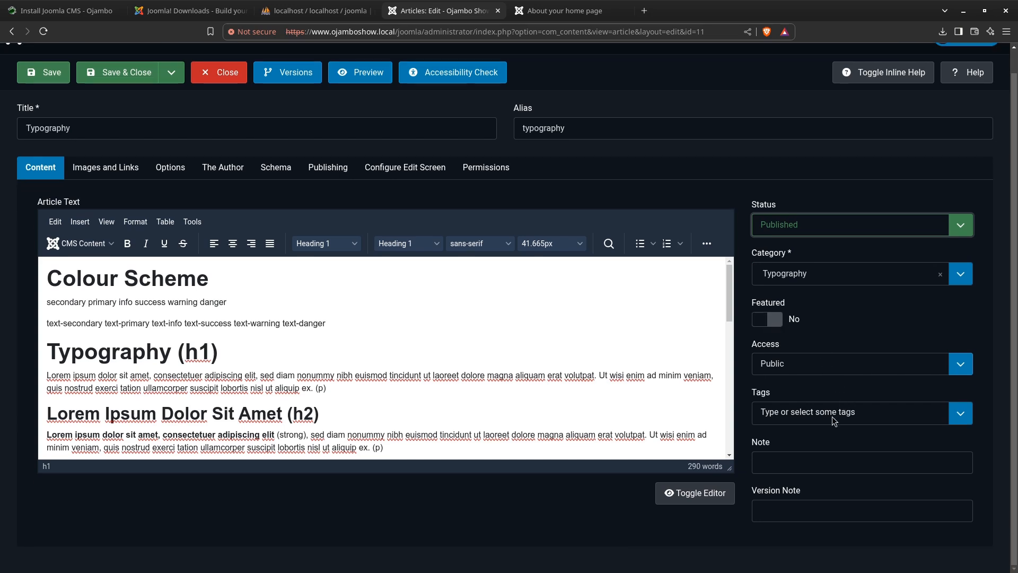
Examine the Typography article's Images and Links fields and its display Options
click(100, 169)
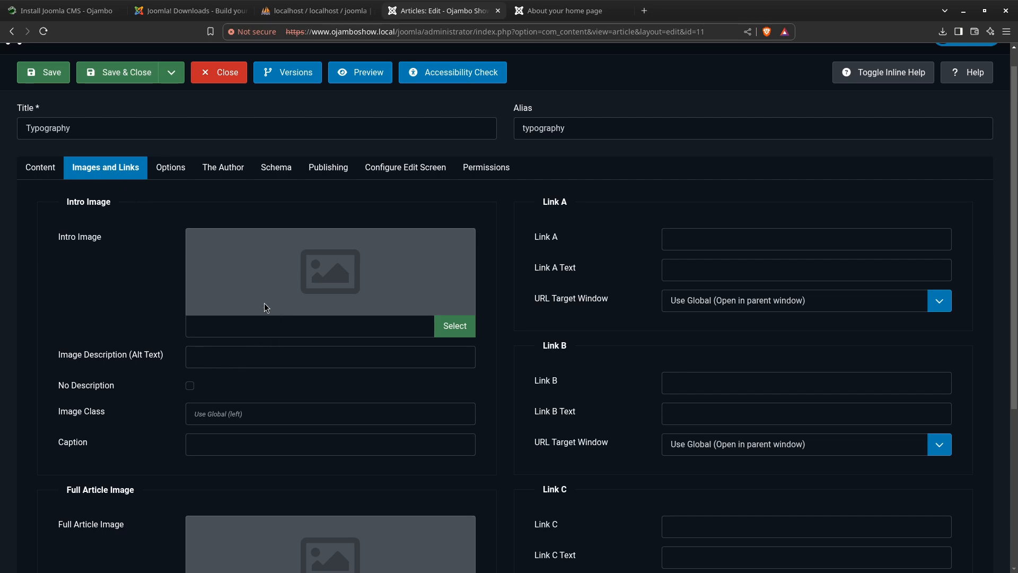
scroll(265, 308, down, 5)
scroll(266, 307, up, 5)
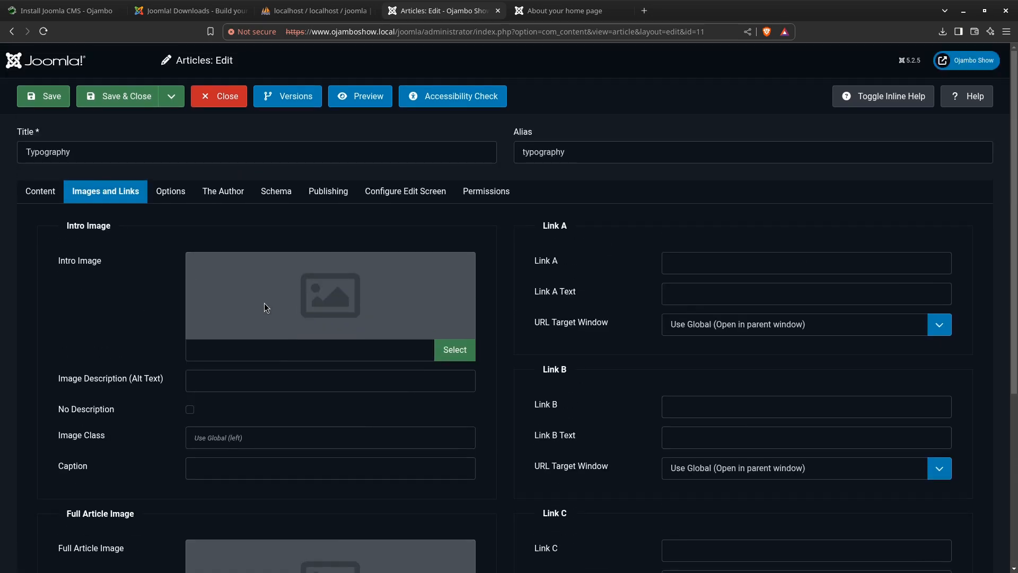
click(171, 192)
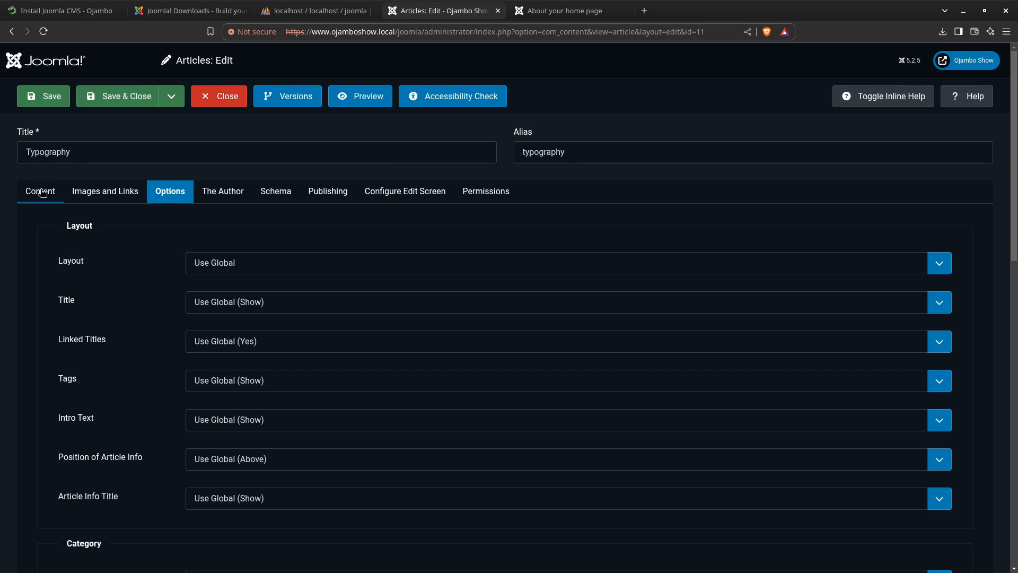
View the article's About the Author field and its Schema settings
click(222, 192)
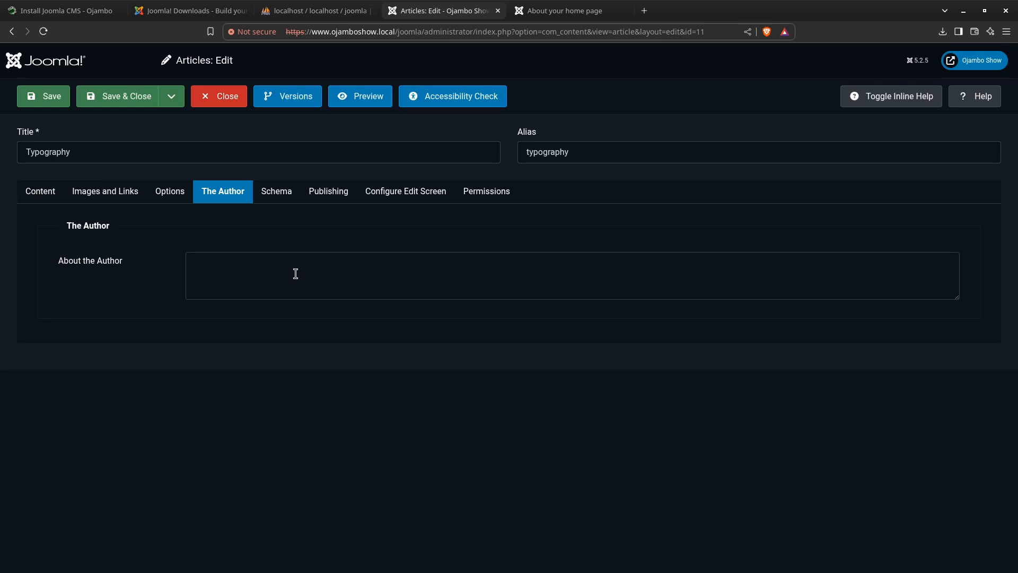
click(218, 266)
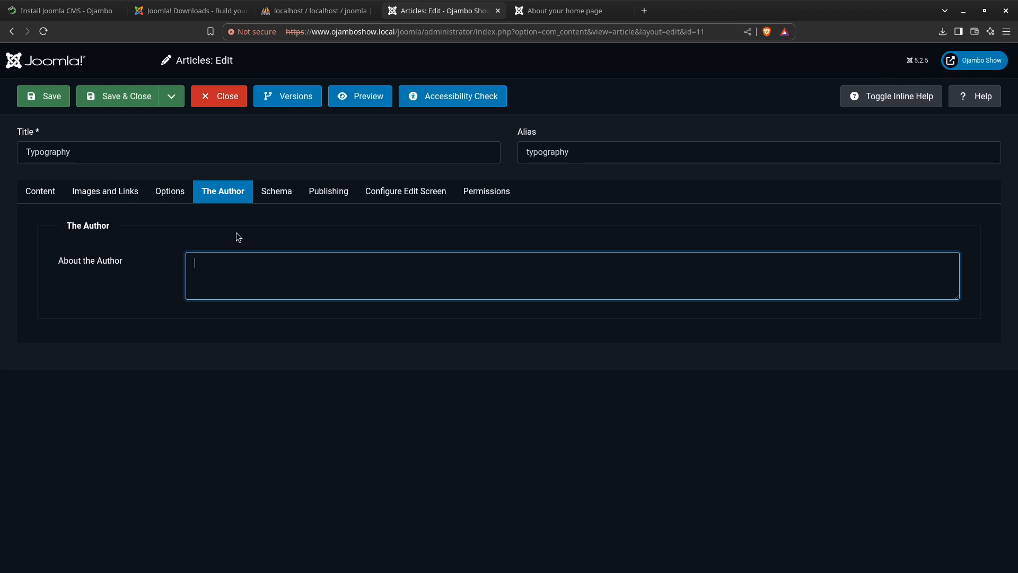
click(291, 190)
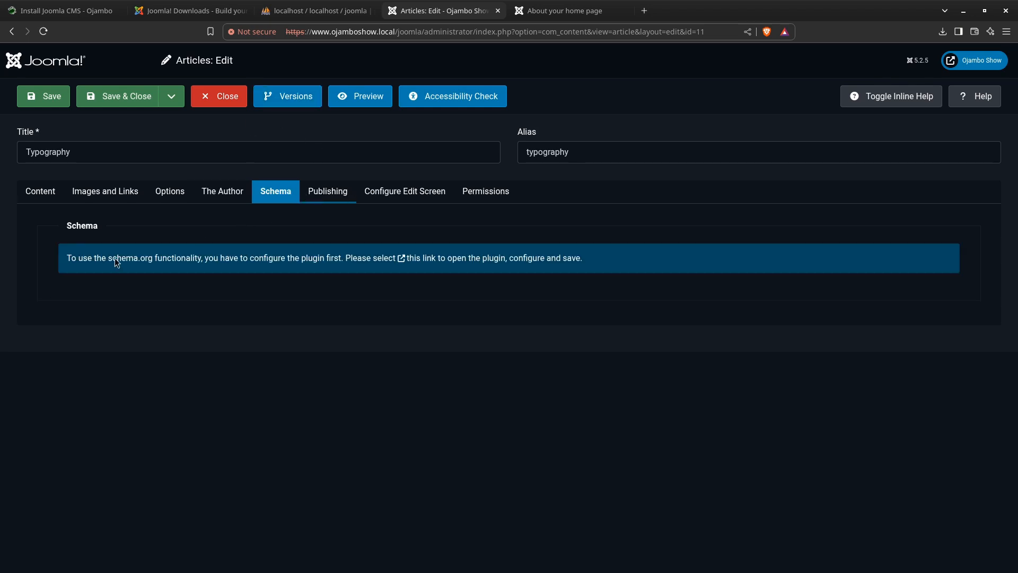
Examine the article's publishing dates, authorship and metadata fields in the Publishing settings
scroll(114, 295, down, 3)
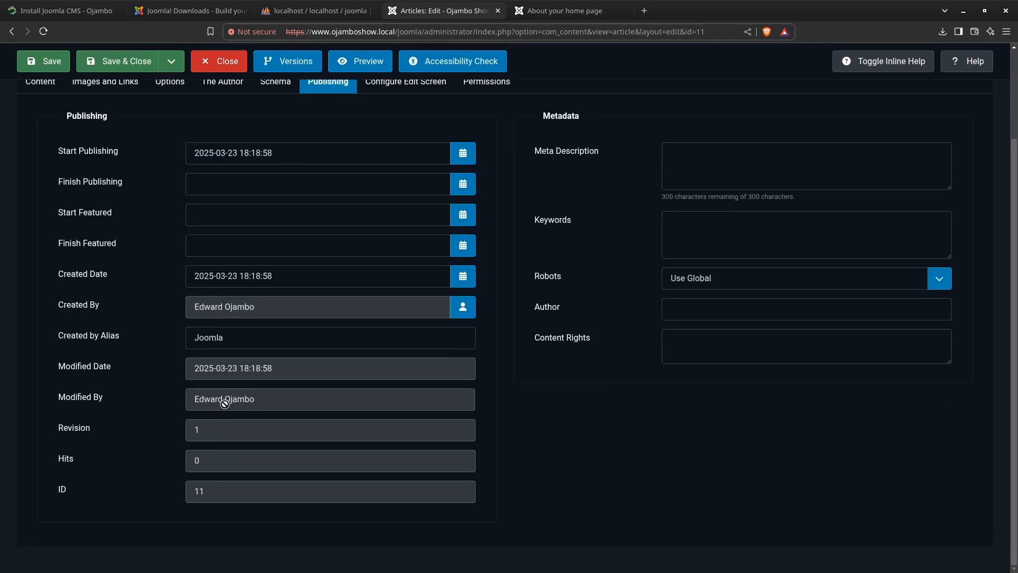
click(216, 370)
scroll(199, 329, up, 3)
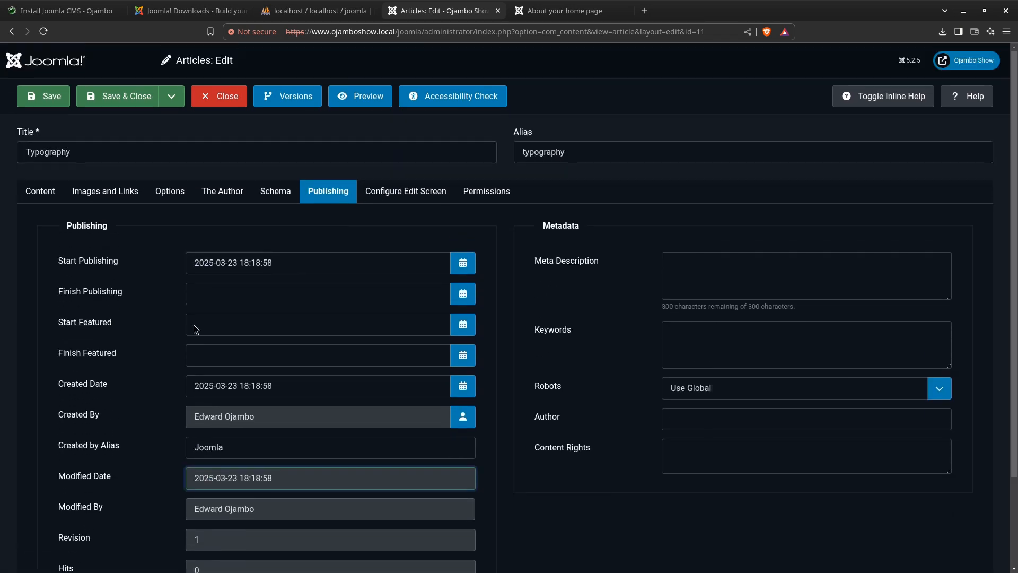
click(214, 291)
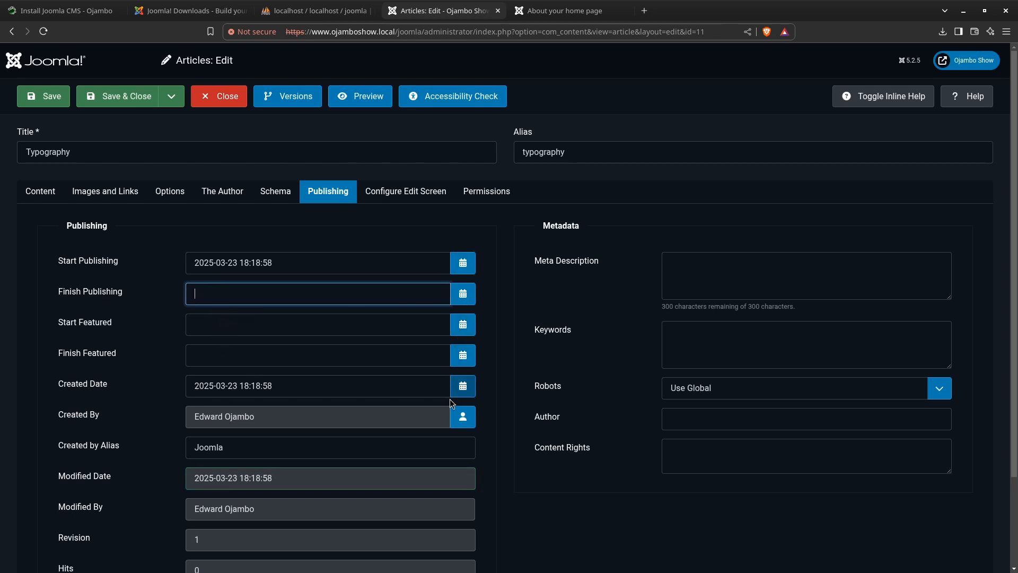
View the article's Configure Edit Screen settings, including the Publishing Options choices, and its group Permissions
click(398, 191)
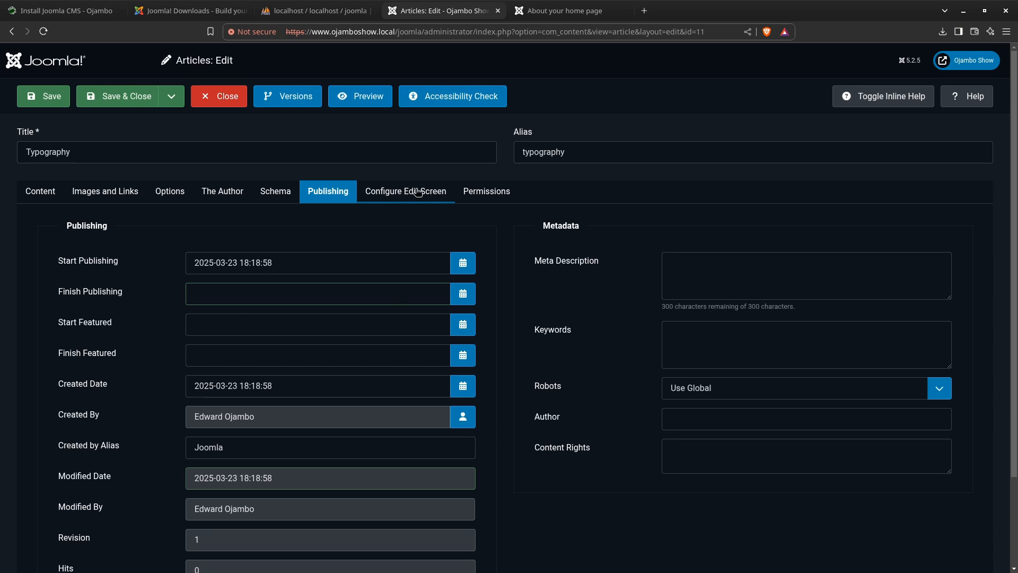
click(416, 192)
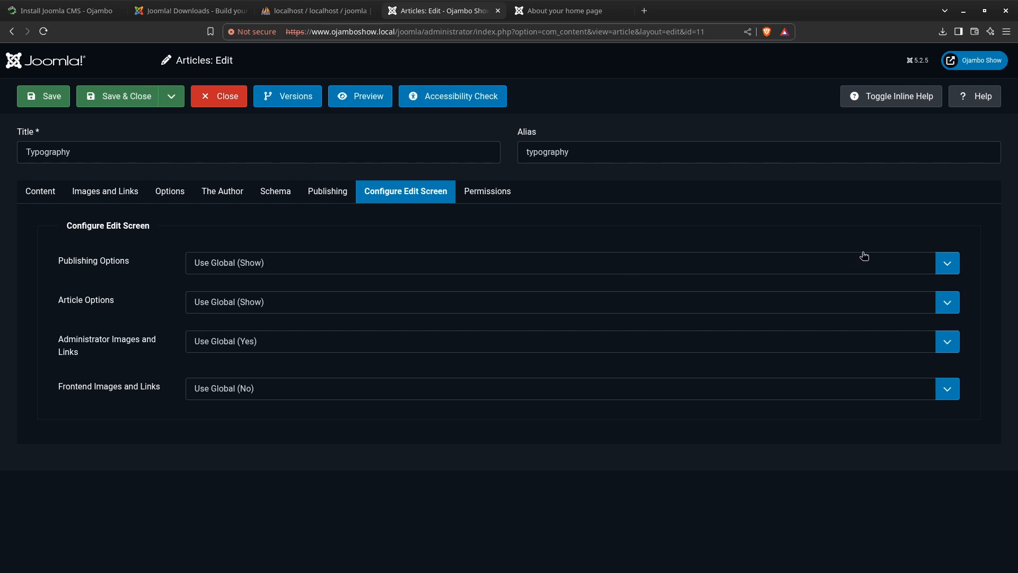
click(947, 268)
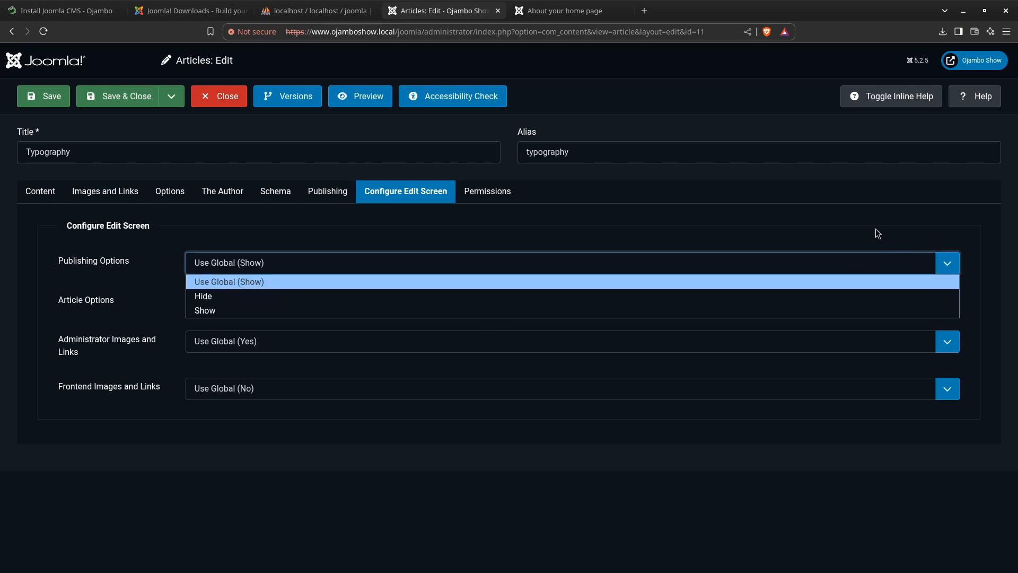
click(838, 209)
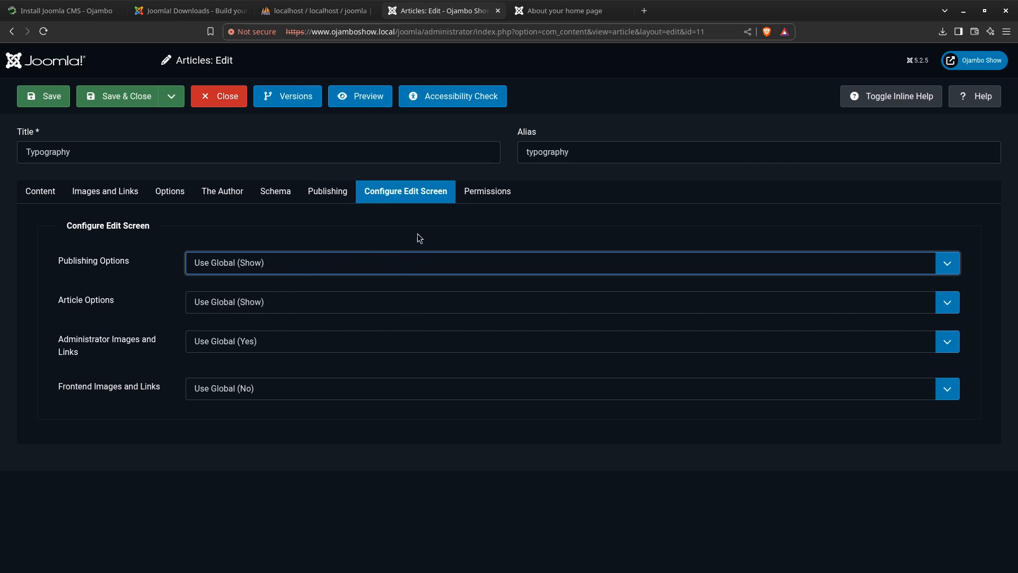
click(487, 195)
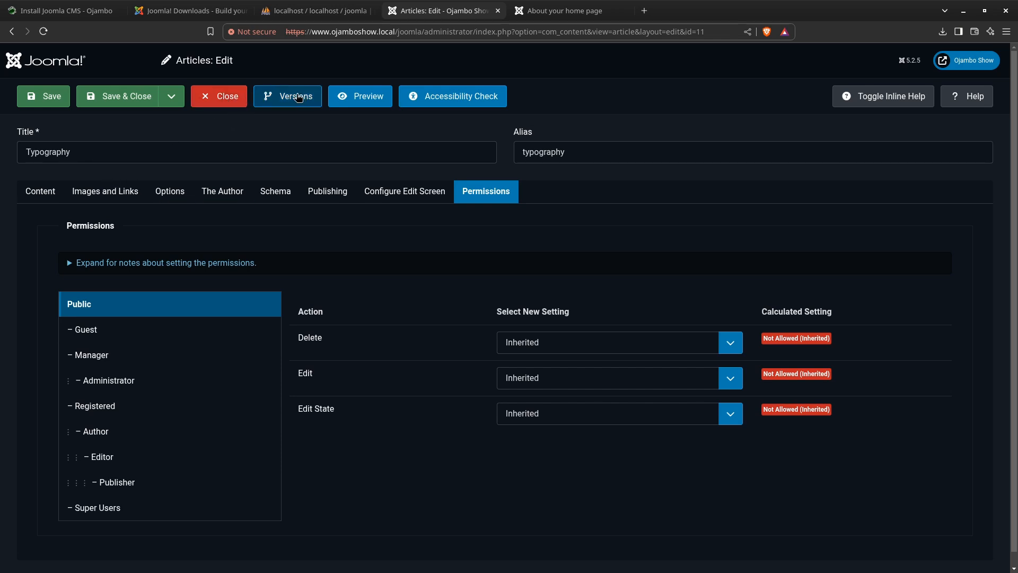
Preview the Typography article as it appears on the site, and close the article without saving
click(371, 100)
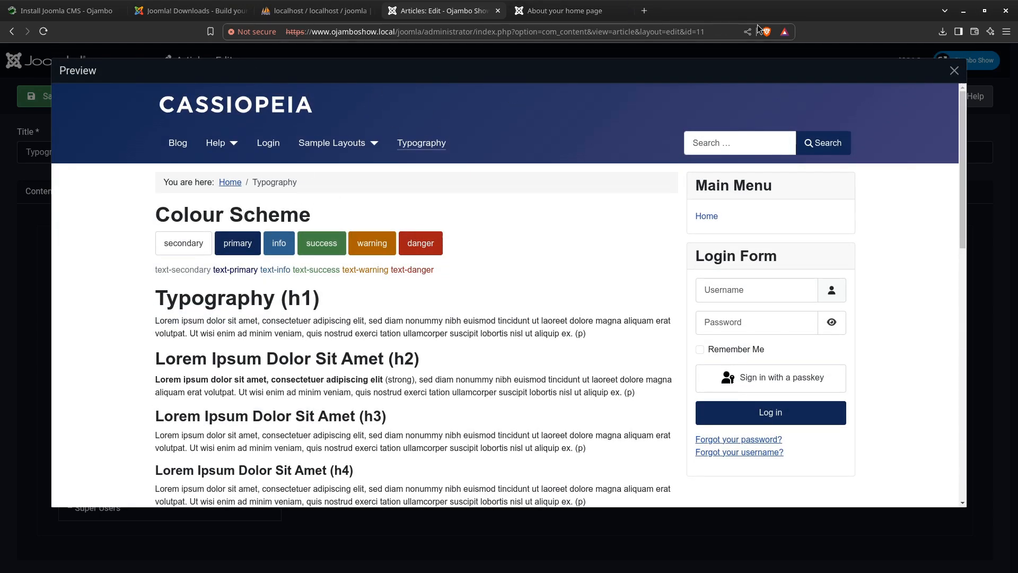
click(954, 71)
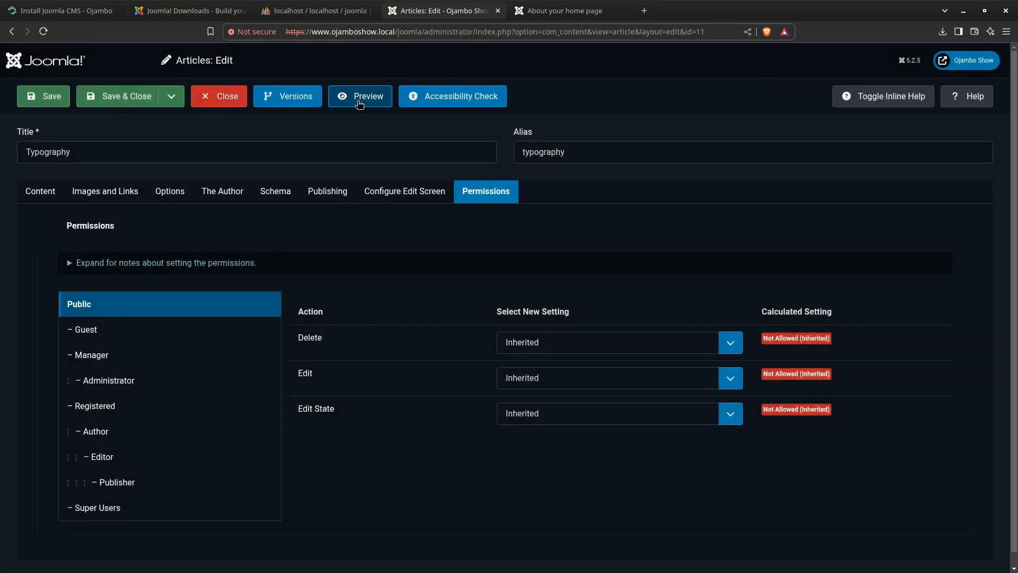
click(226, 100)
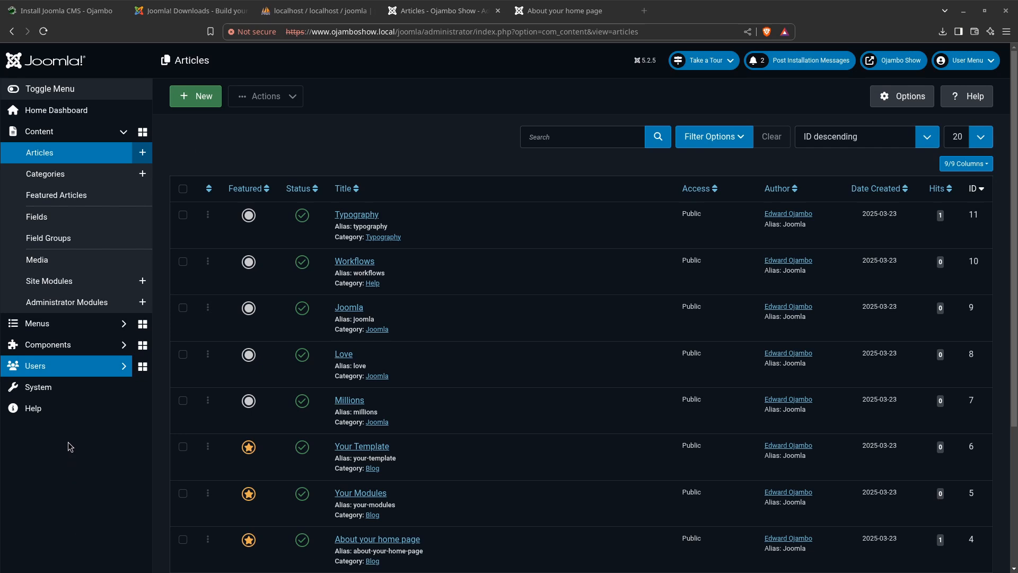
View the administrator's Help resources, and open the Joomla Update page from the Home Dashboard notifications
click(32, 411)
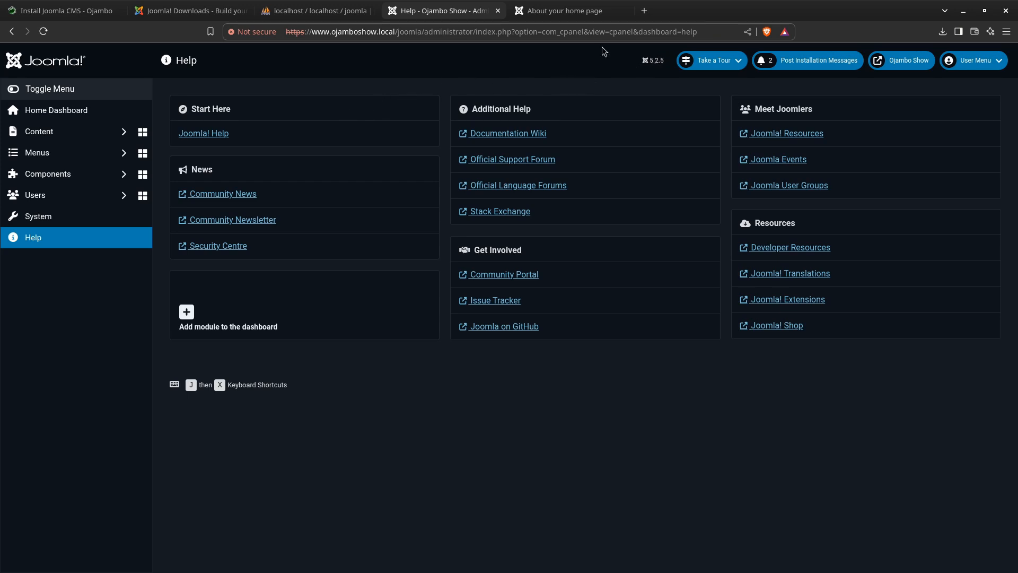
click(70, 112)
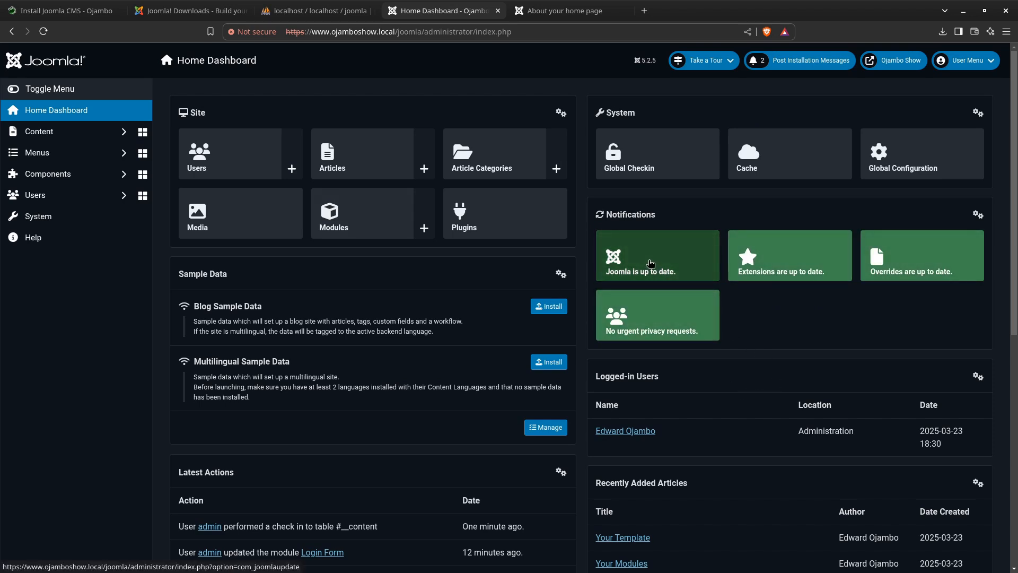
click(653, 260)
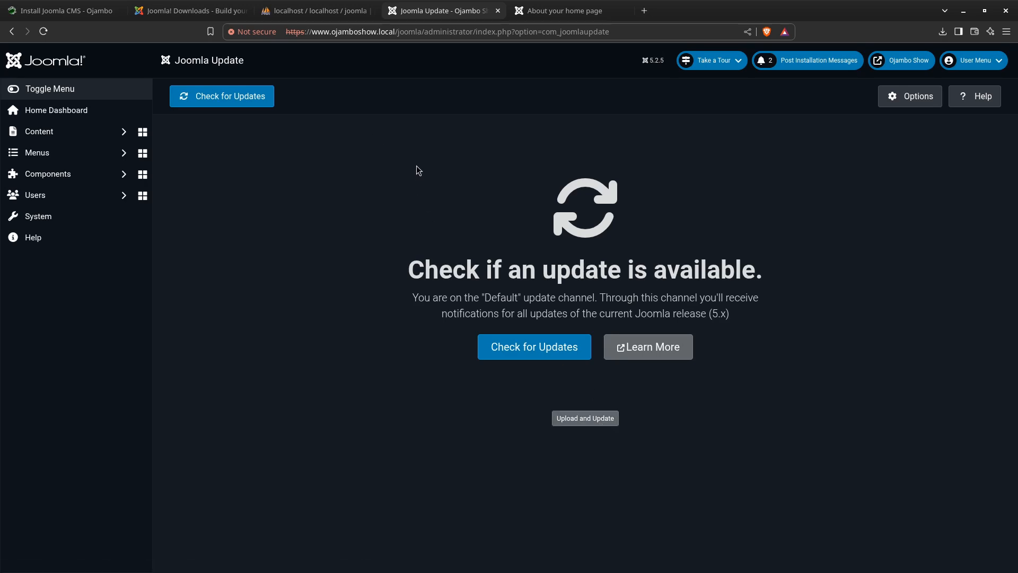
Switch to the Install Joomla CMS article on ojambo.com and read through its requirements, conclusion and references
click(79, 12)
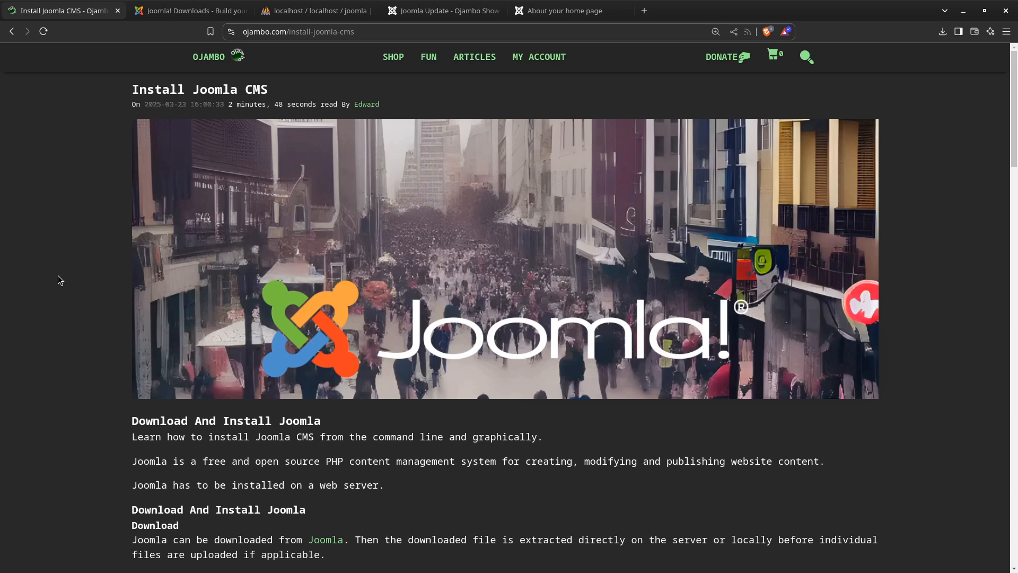
scroll(58, 270, down, 3)
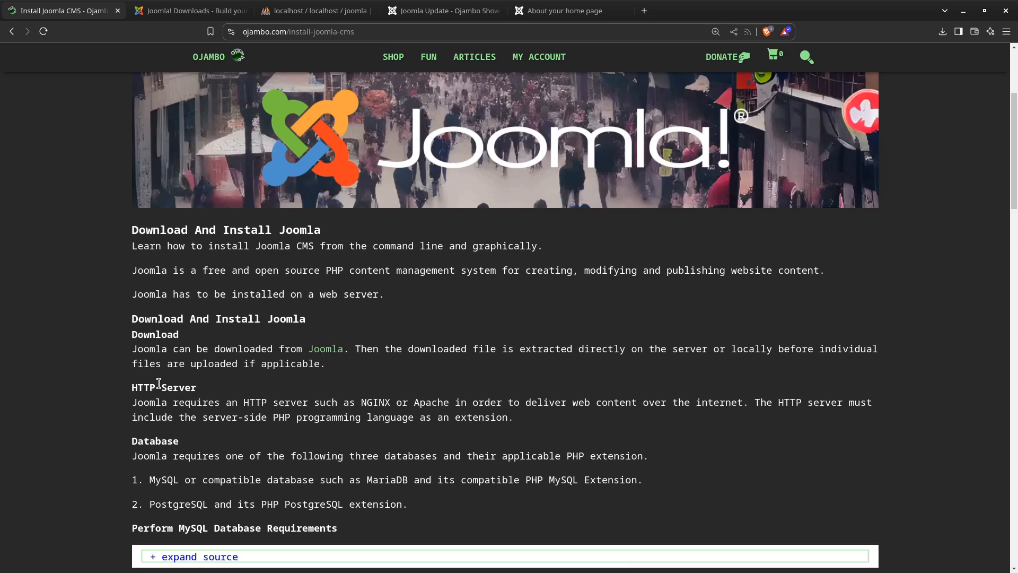
scroll(97, 363, down, 3)
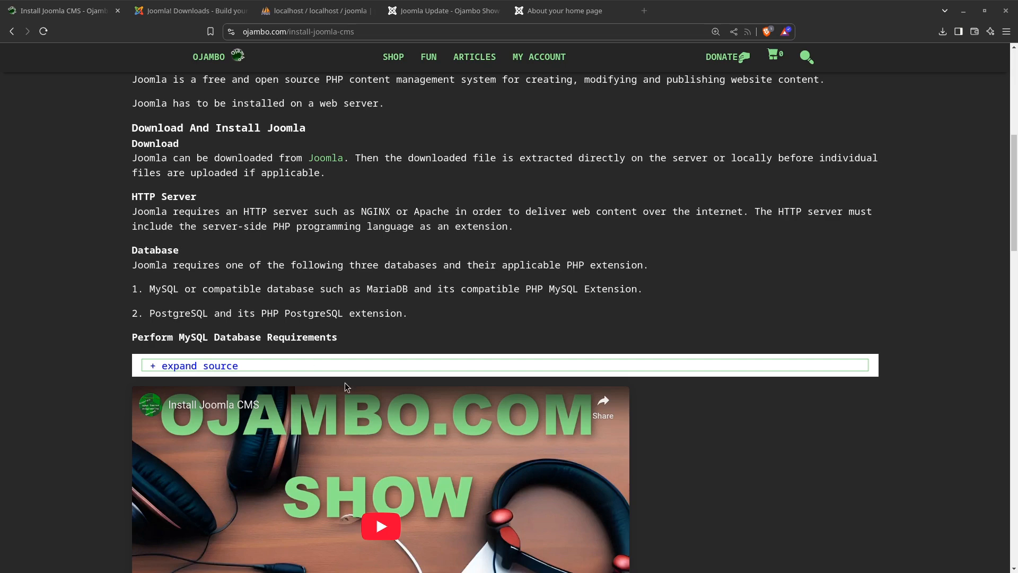
scroll(253, 393, down, 7)
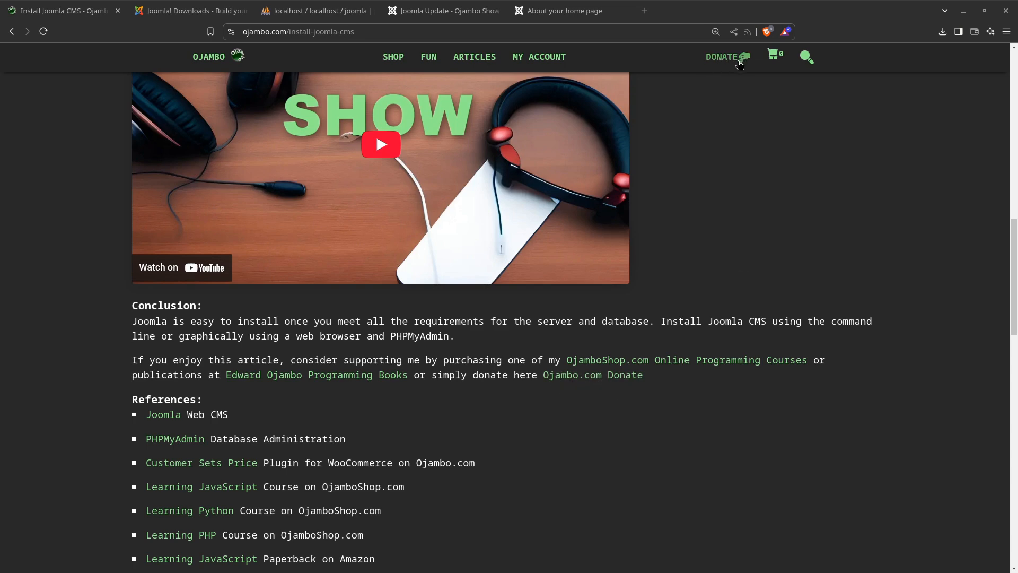
scroll(542, 331, down, 2)
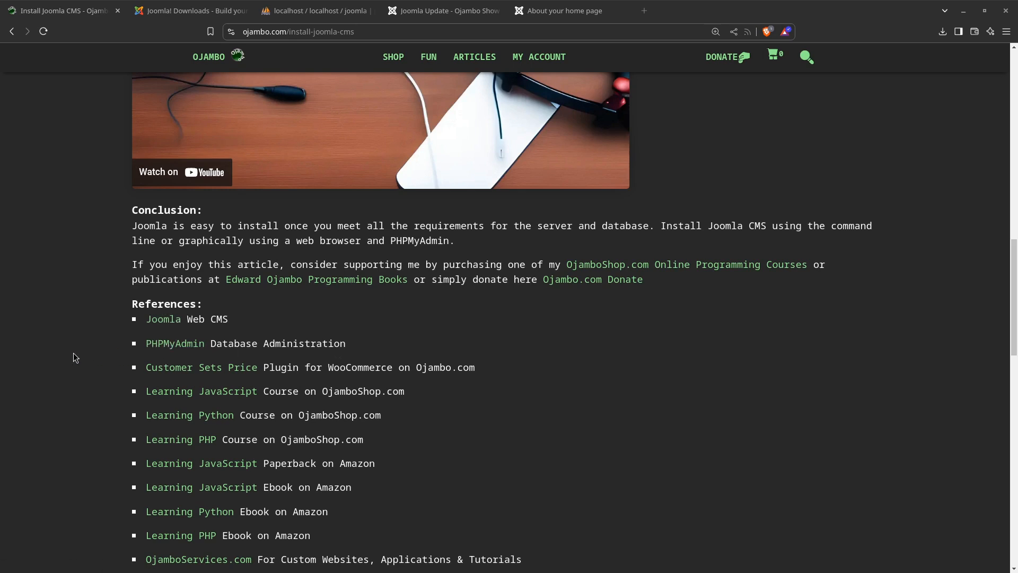
scroll(271, 338, down, 3)
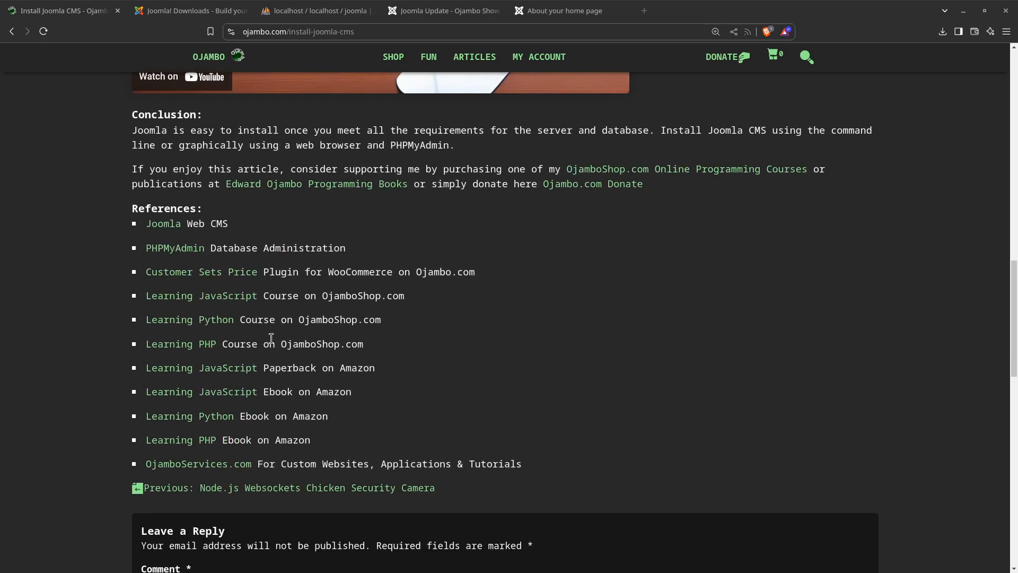